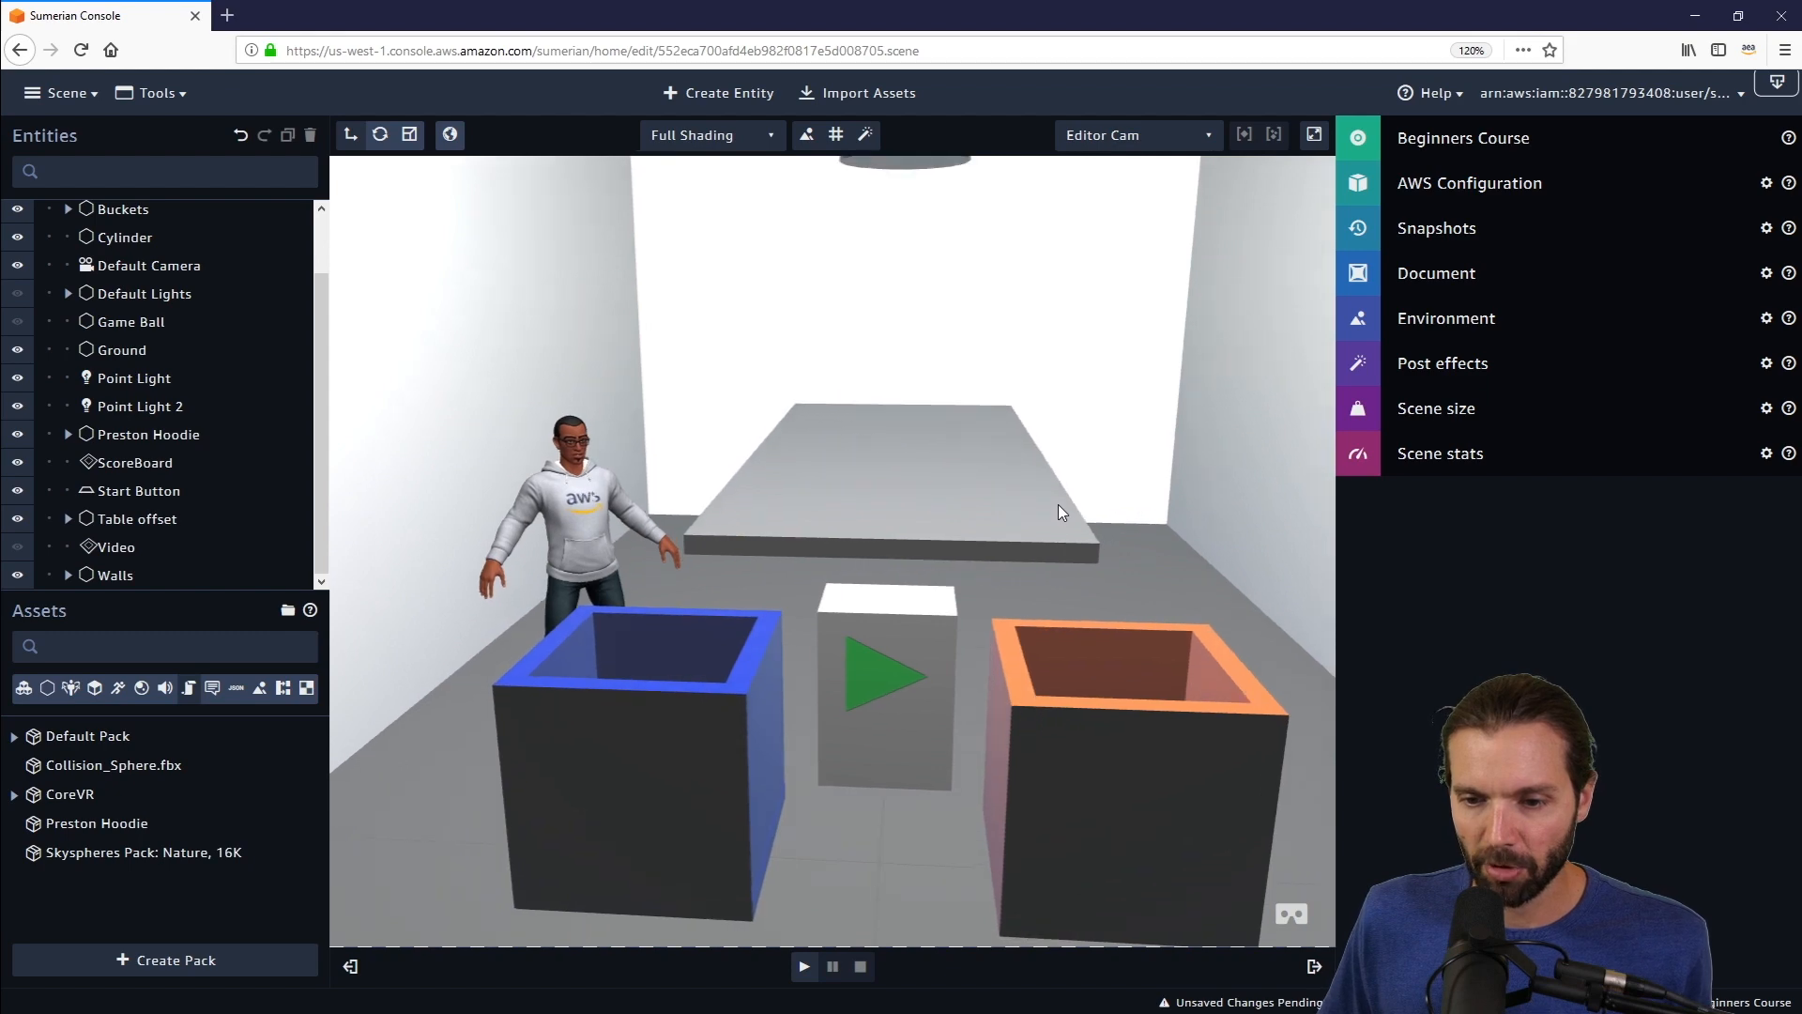
- Import the CoreVR asset pack from the library into the scene's assets
{"action": "left_click", "coordinate": [835, 300]}
{"action": "left_click", "coordinate": [856, 93]}
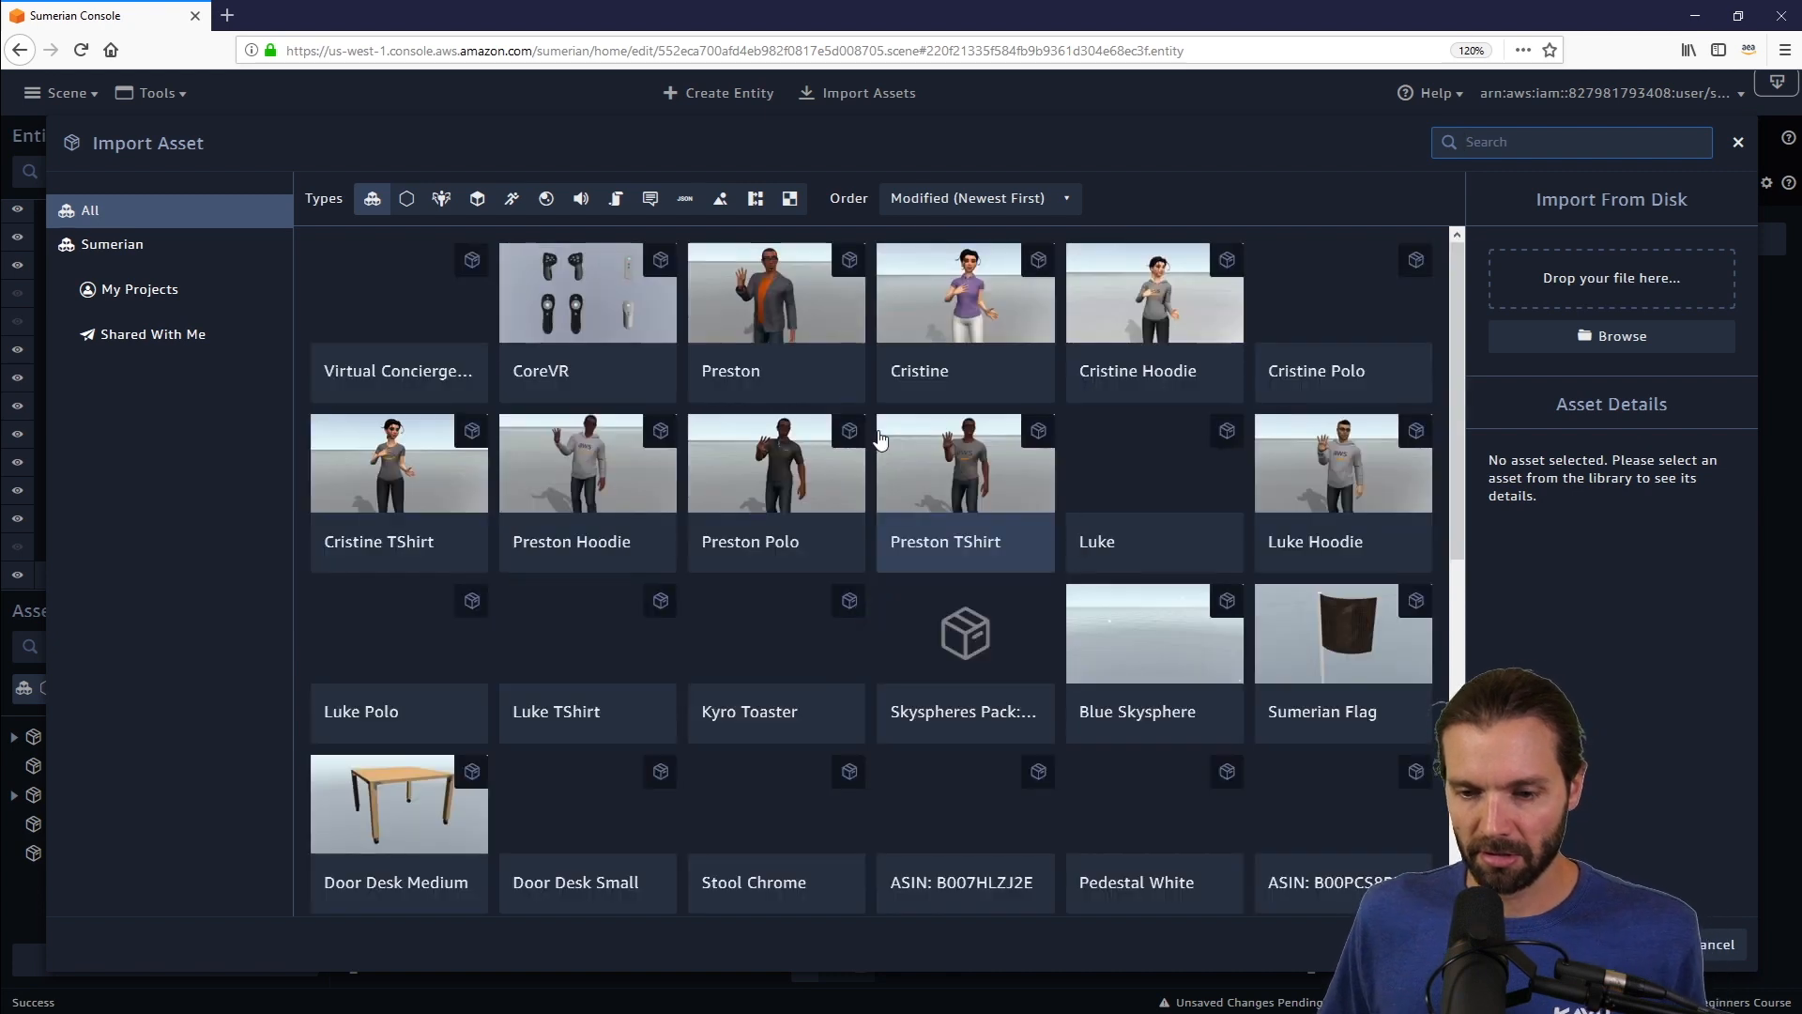
{"action": "double_click", "coordinate": [588, 322]}
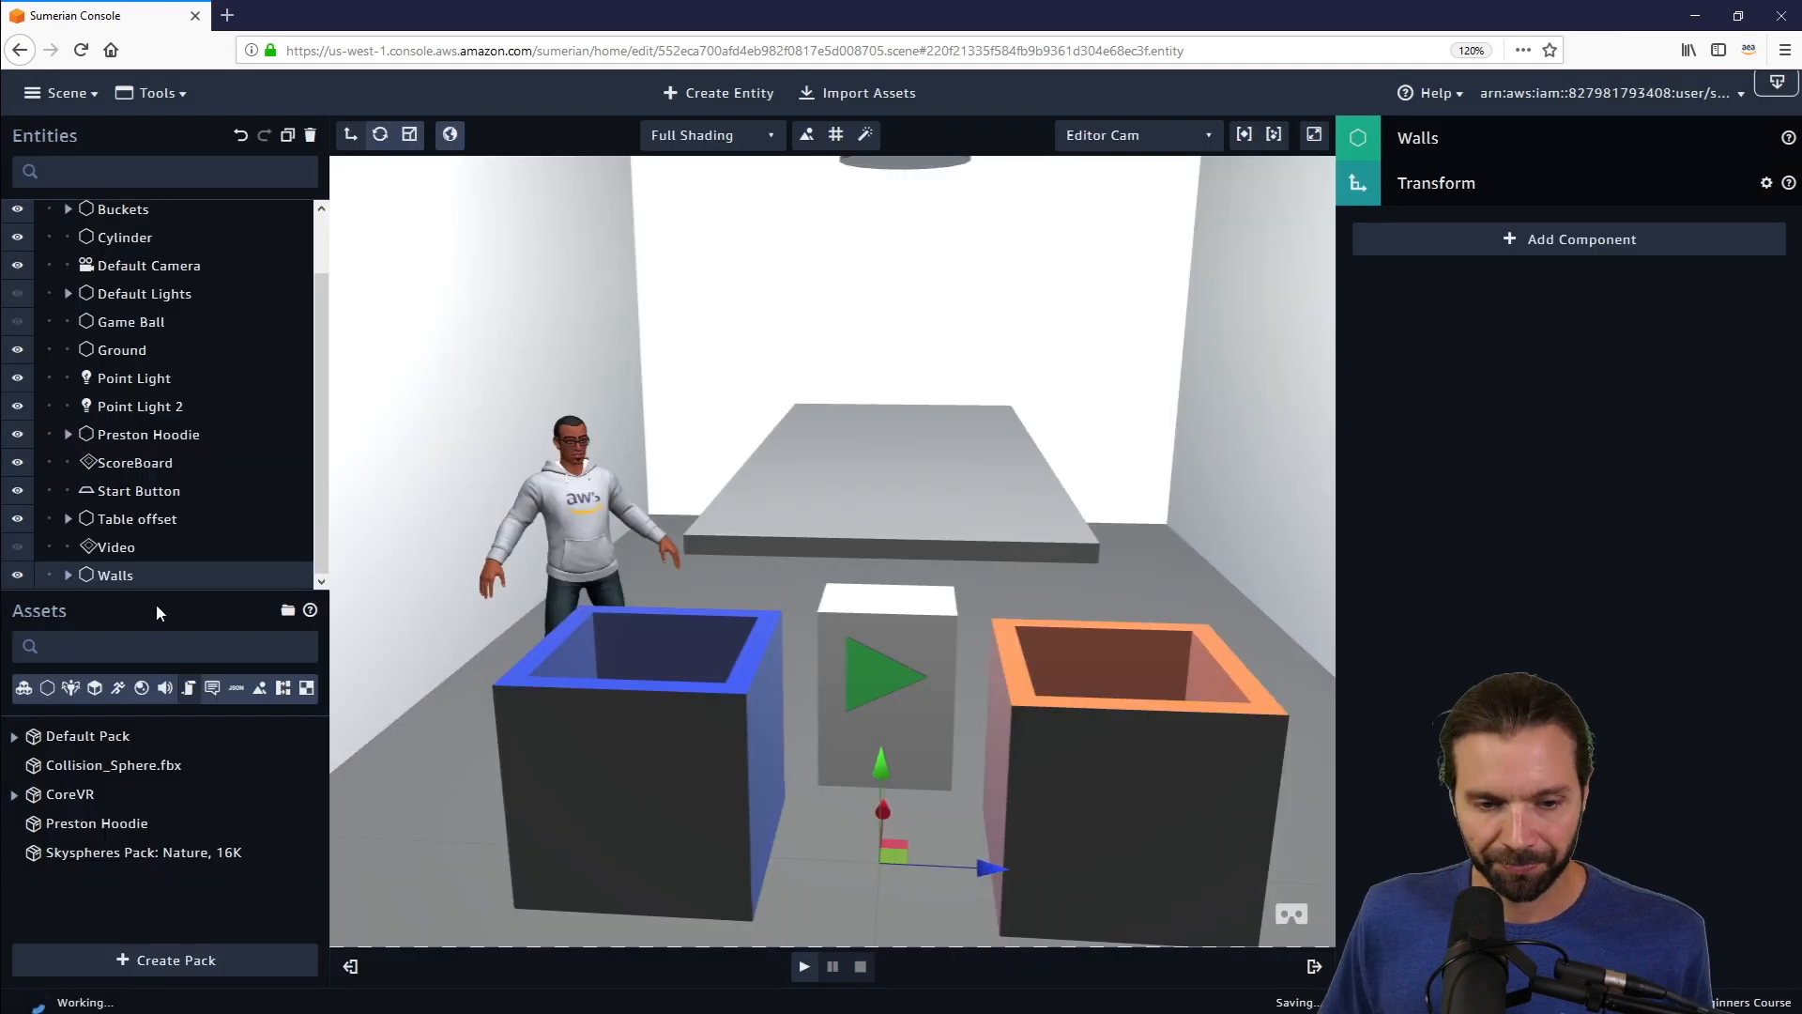
- Add the VRCameraRig entity from the newly imported CoreVR pack to the scene
{"action": "left_click_drag", "start_coordinate": [165, 593], "coordinate": [184, 510]}
{"action": "scroll", "coordinate": [64, 744], "scroll_direction": "up", "scroll_amount": 5}
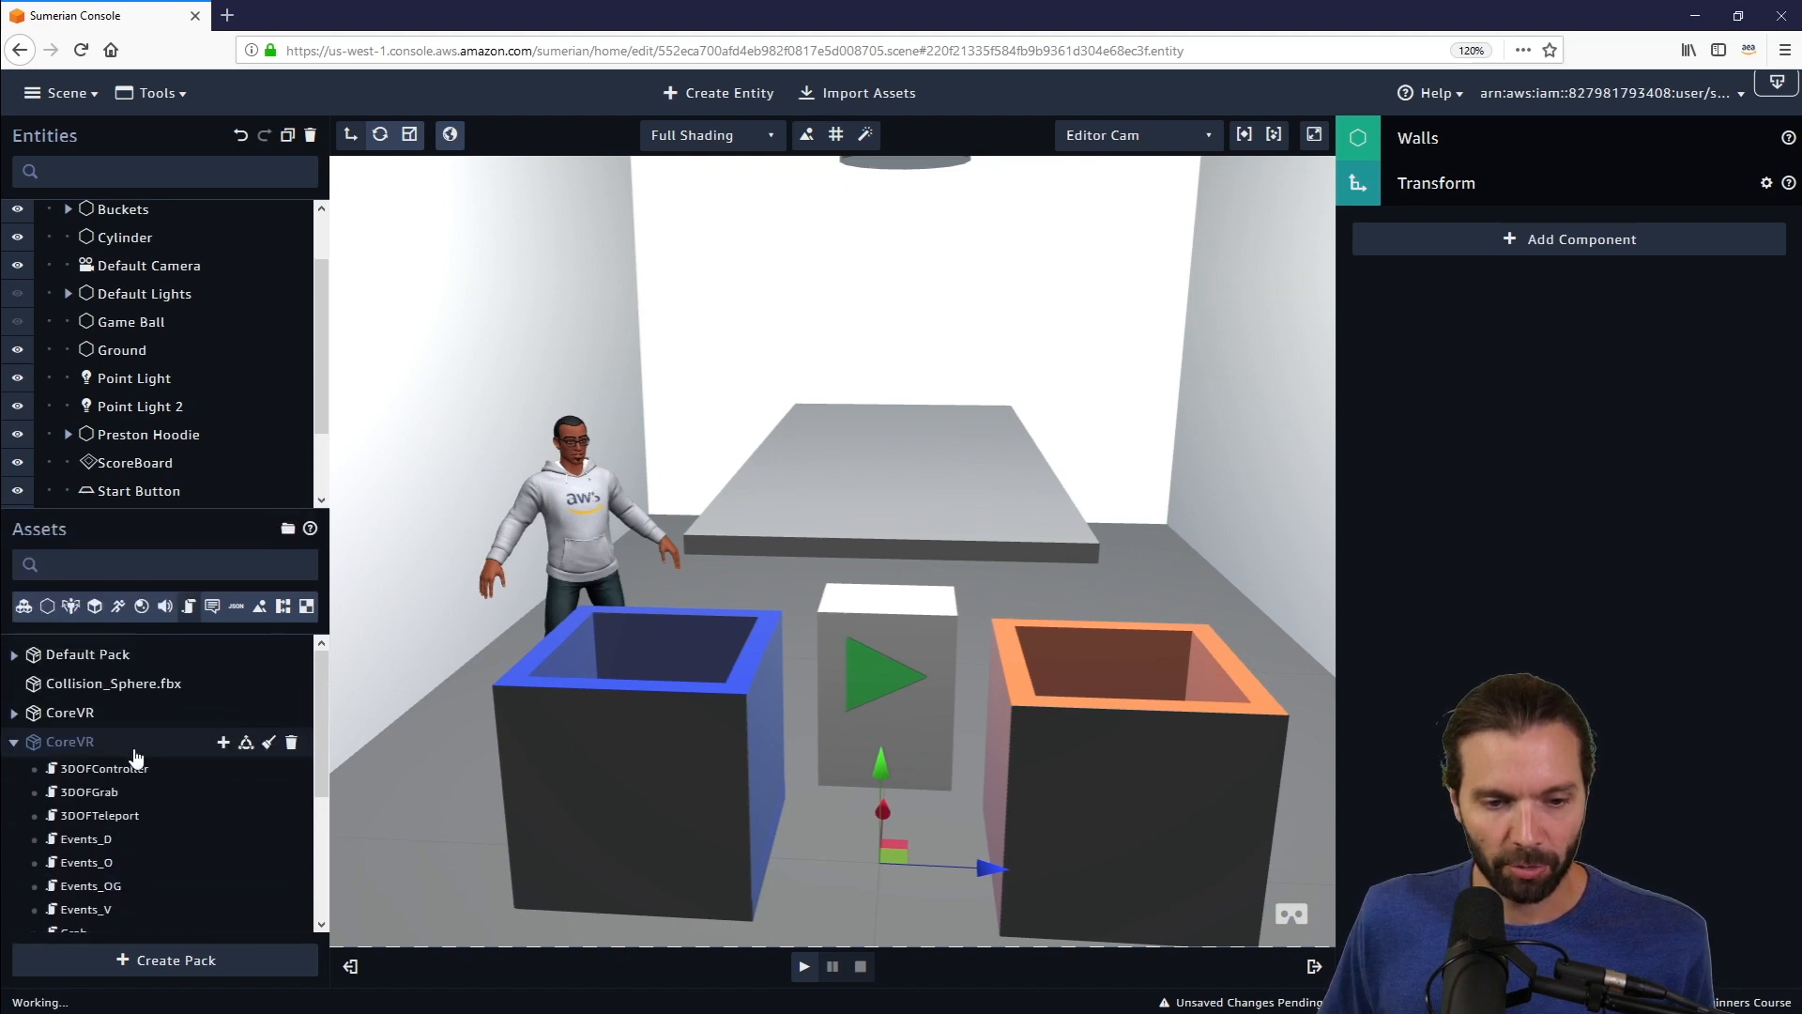
{"action": "mouse_move", "coordinate": [173, 505]}
{"action": "left_mouse_down"}
{"action": "mouse_move", "coordinate": [166, 580]}
{"action": "mouse_move", "coordinate": [178, 503]}
{"action": "mouse_move", "coordinate": [178, 526]}
{"action": "left_mouse_up"}
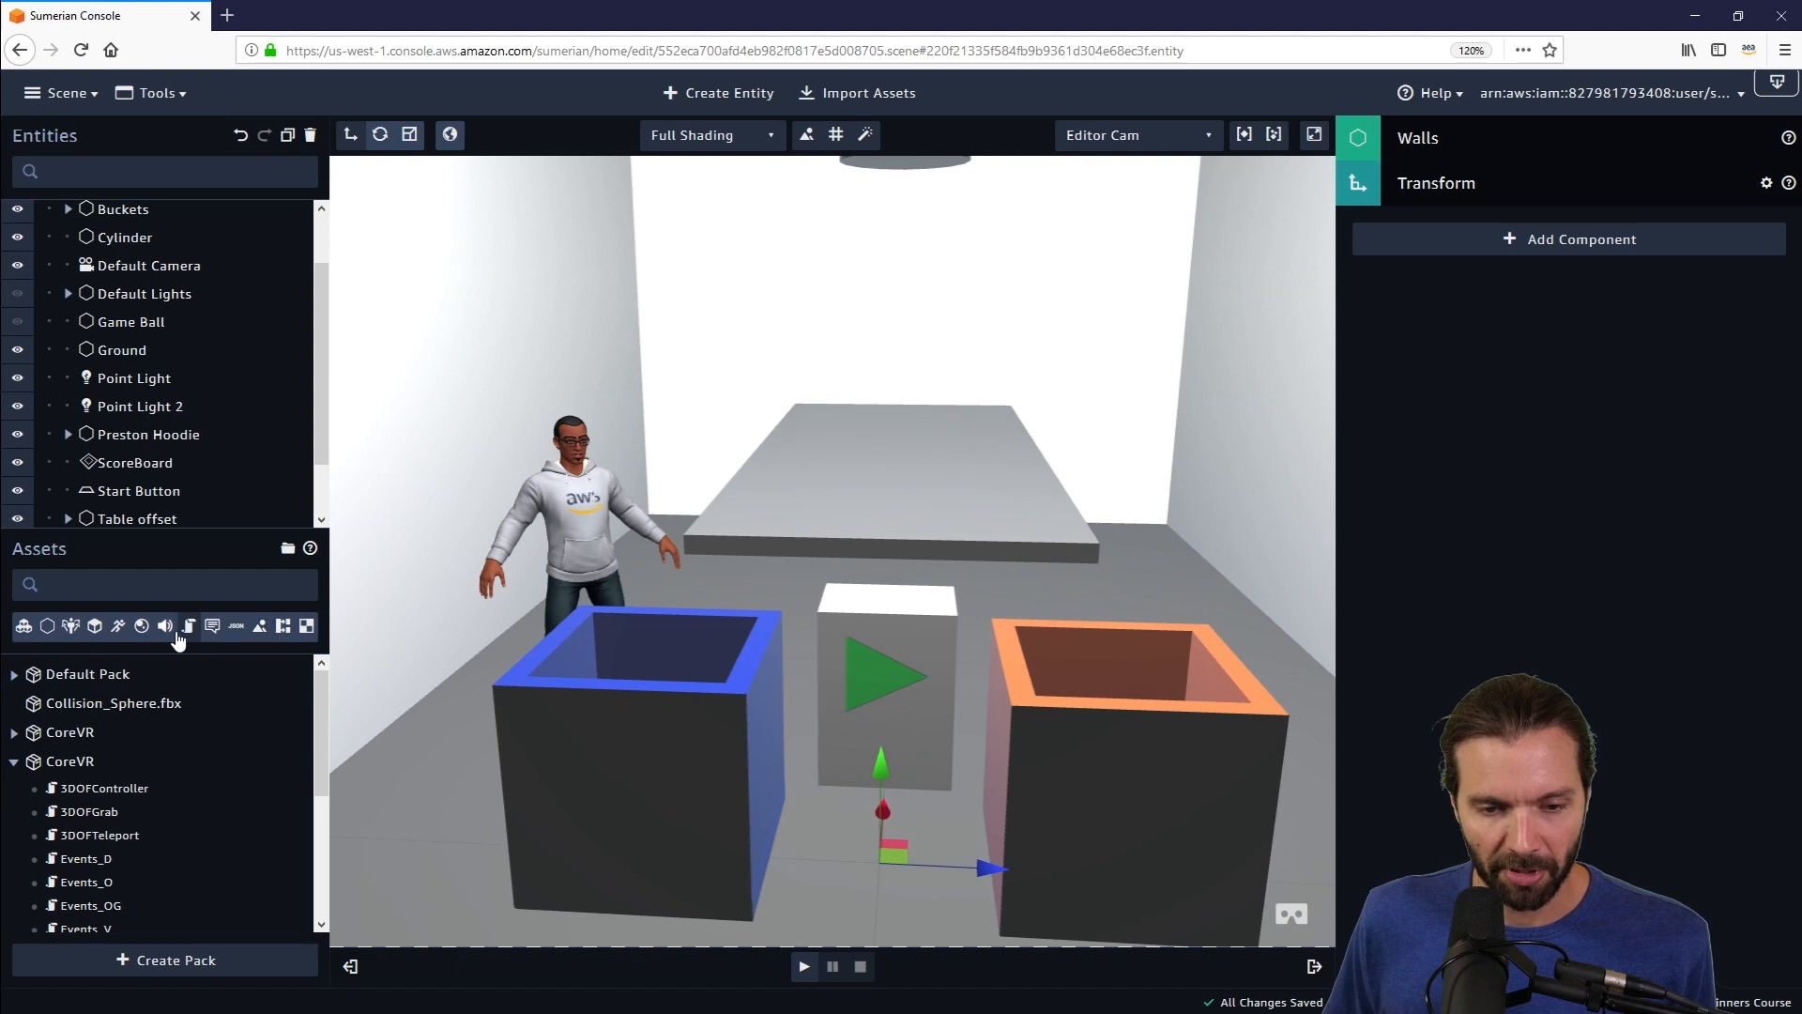
{"action": "scroll", "coordinate": [84, 751], "scroll_direction": "down", "scroll_amount": 3}
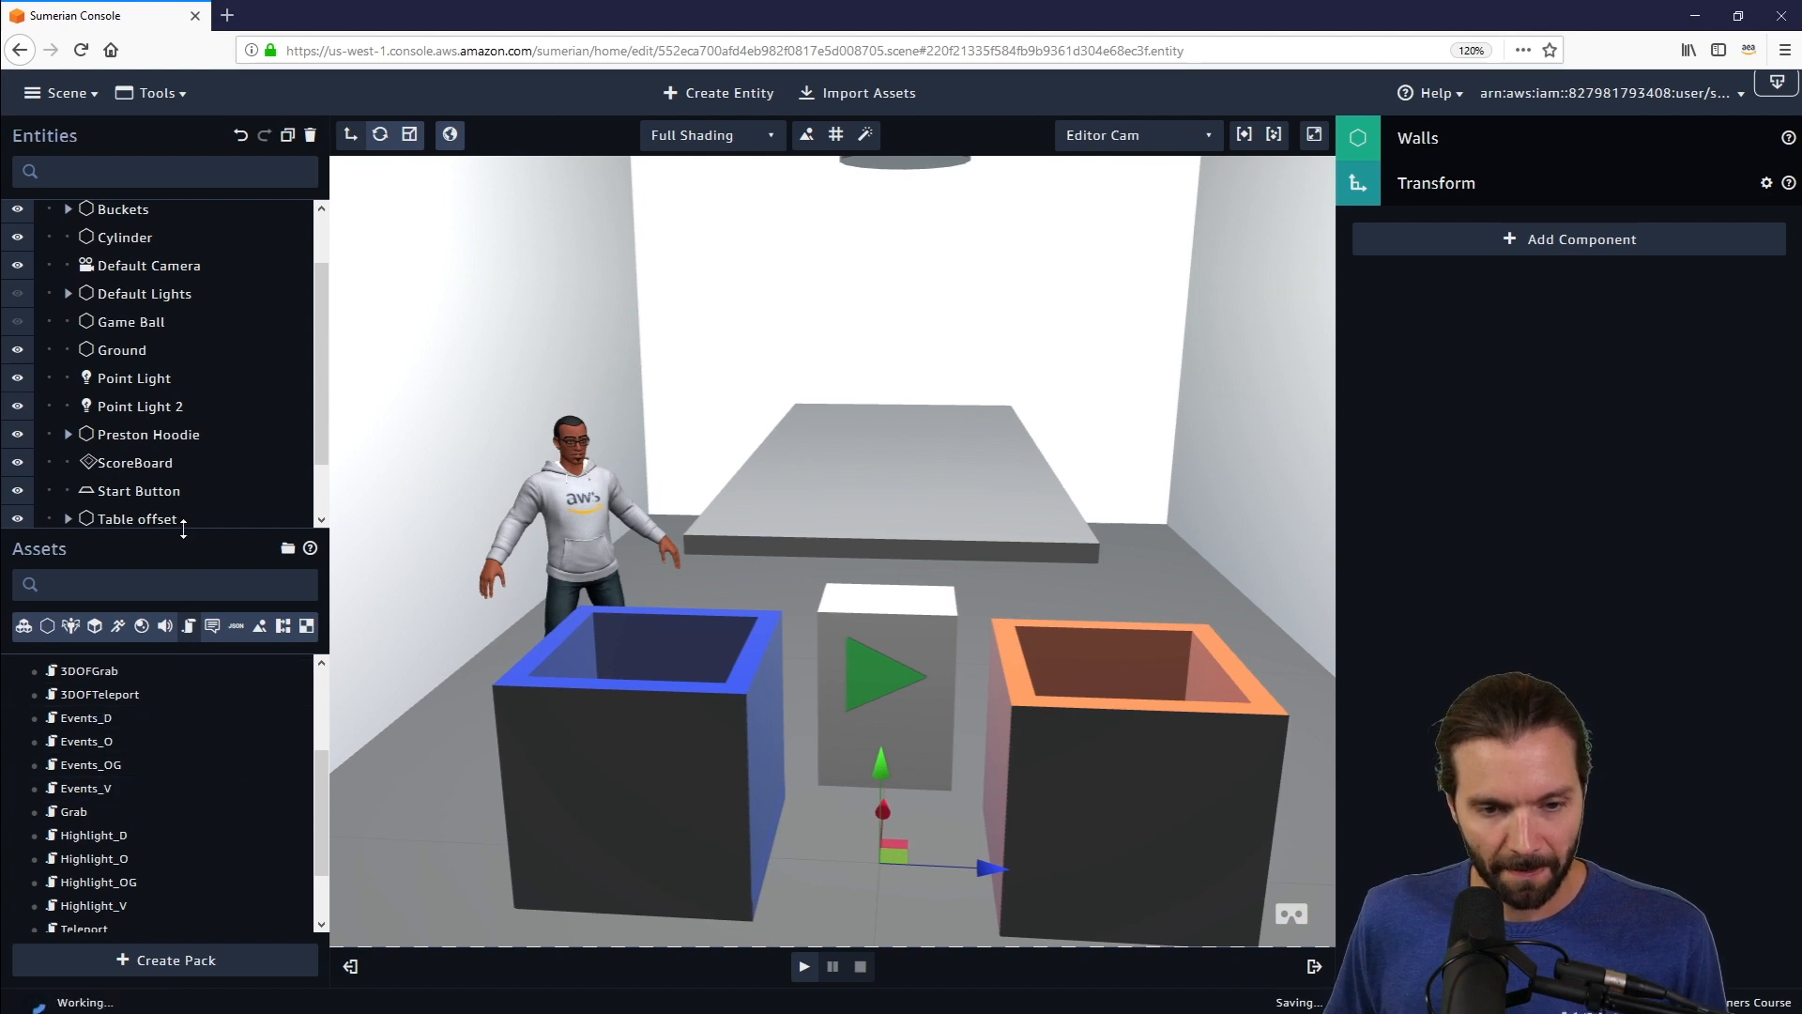
{"action": "left_click_drag", "start_coordinate": [183, 529], "coordinate": [194, 641]}
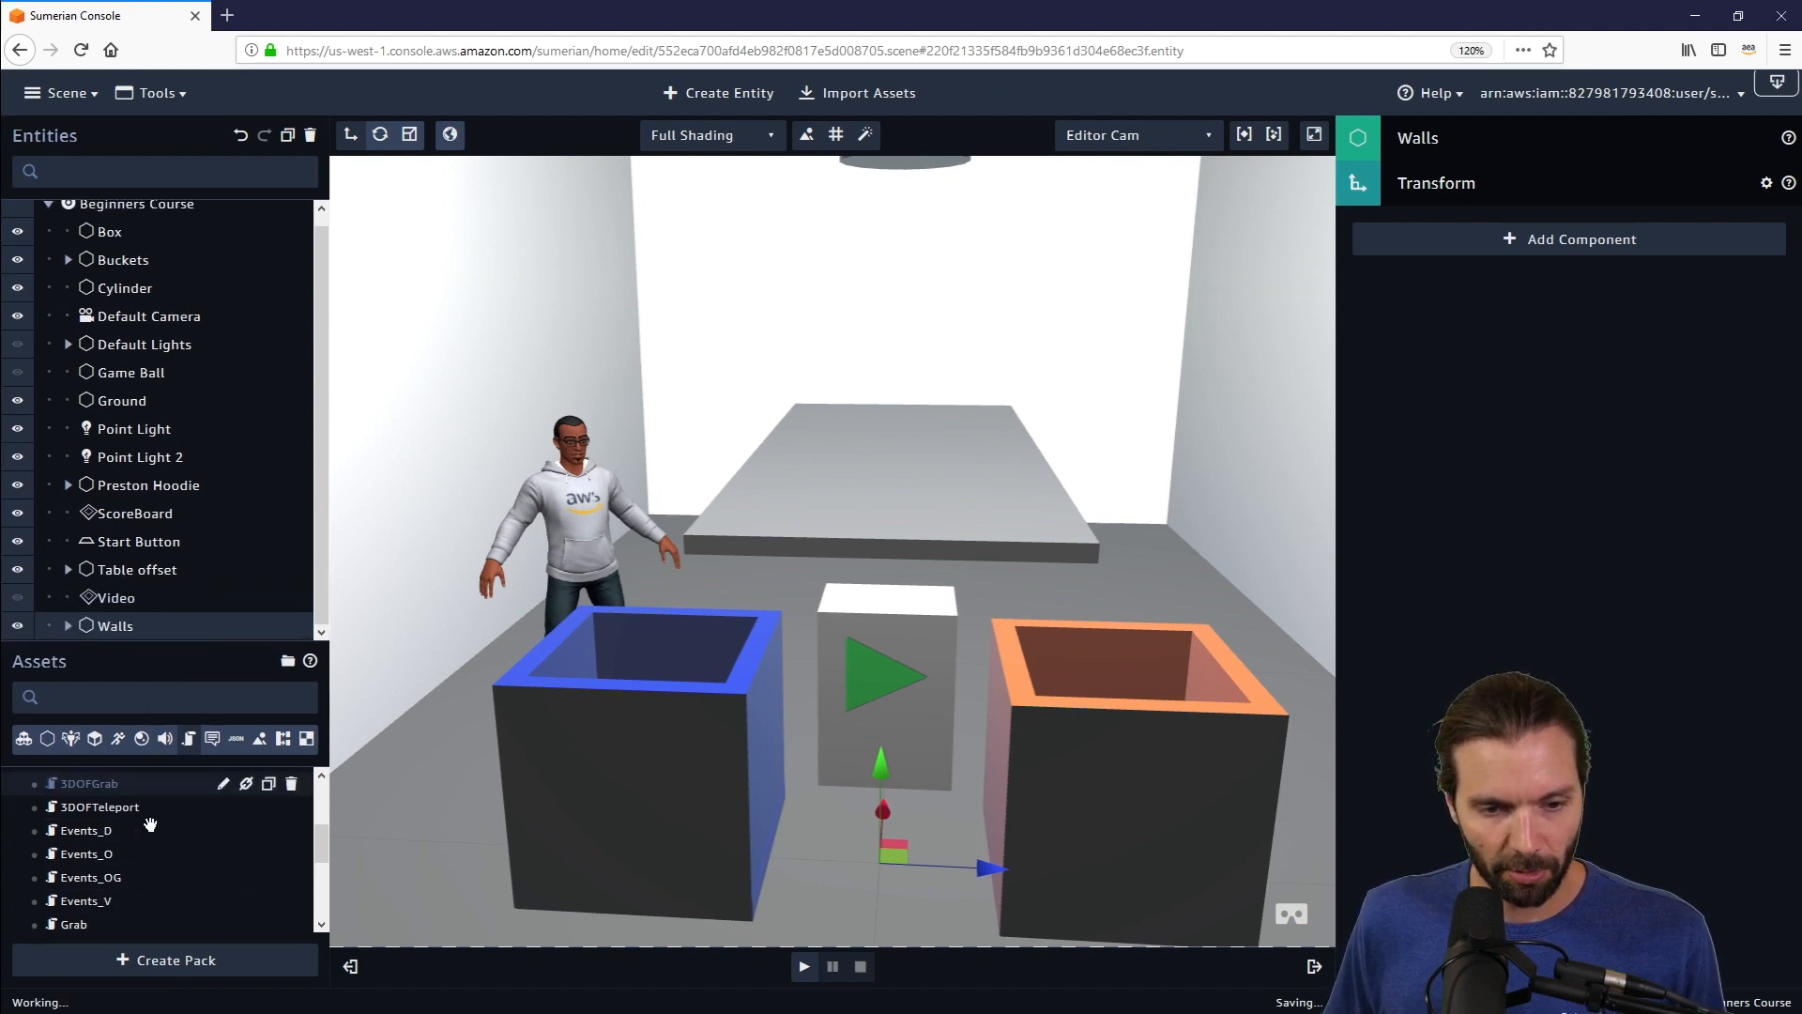
{"action": "left_click_drag", "start_coordinate": [128, 641], "coordinate": [124, 487]}
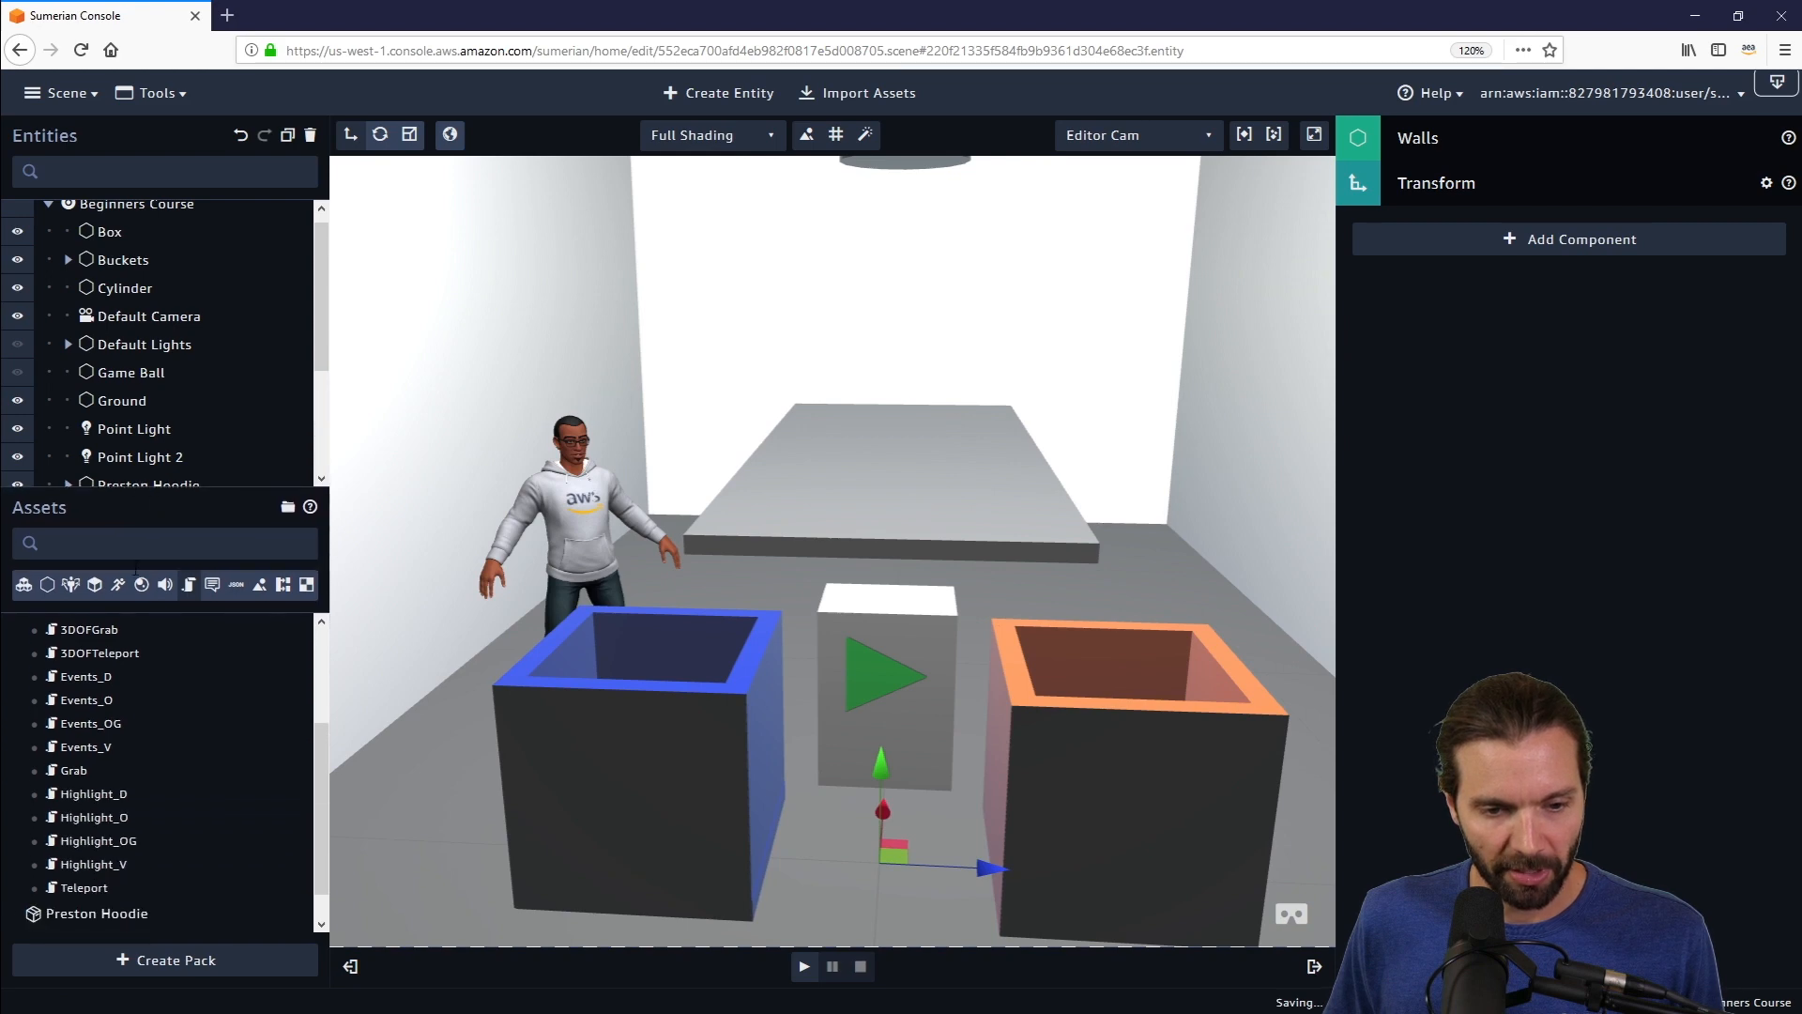
{"action": "left_click", "coordinate": [48, 585]}
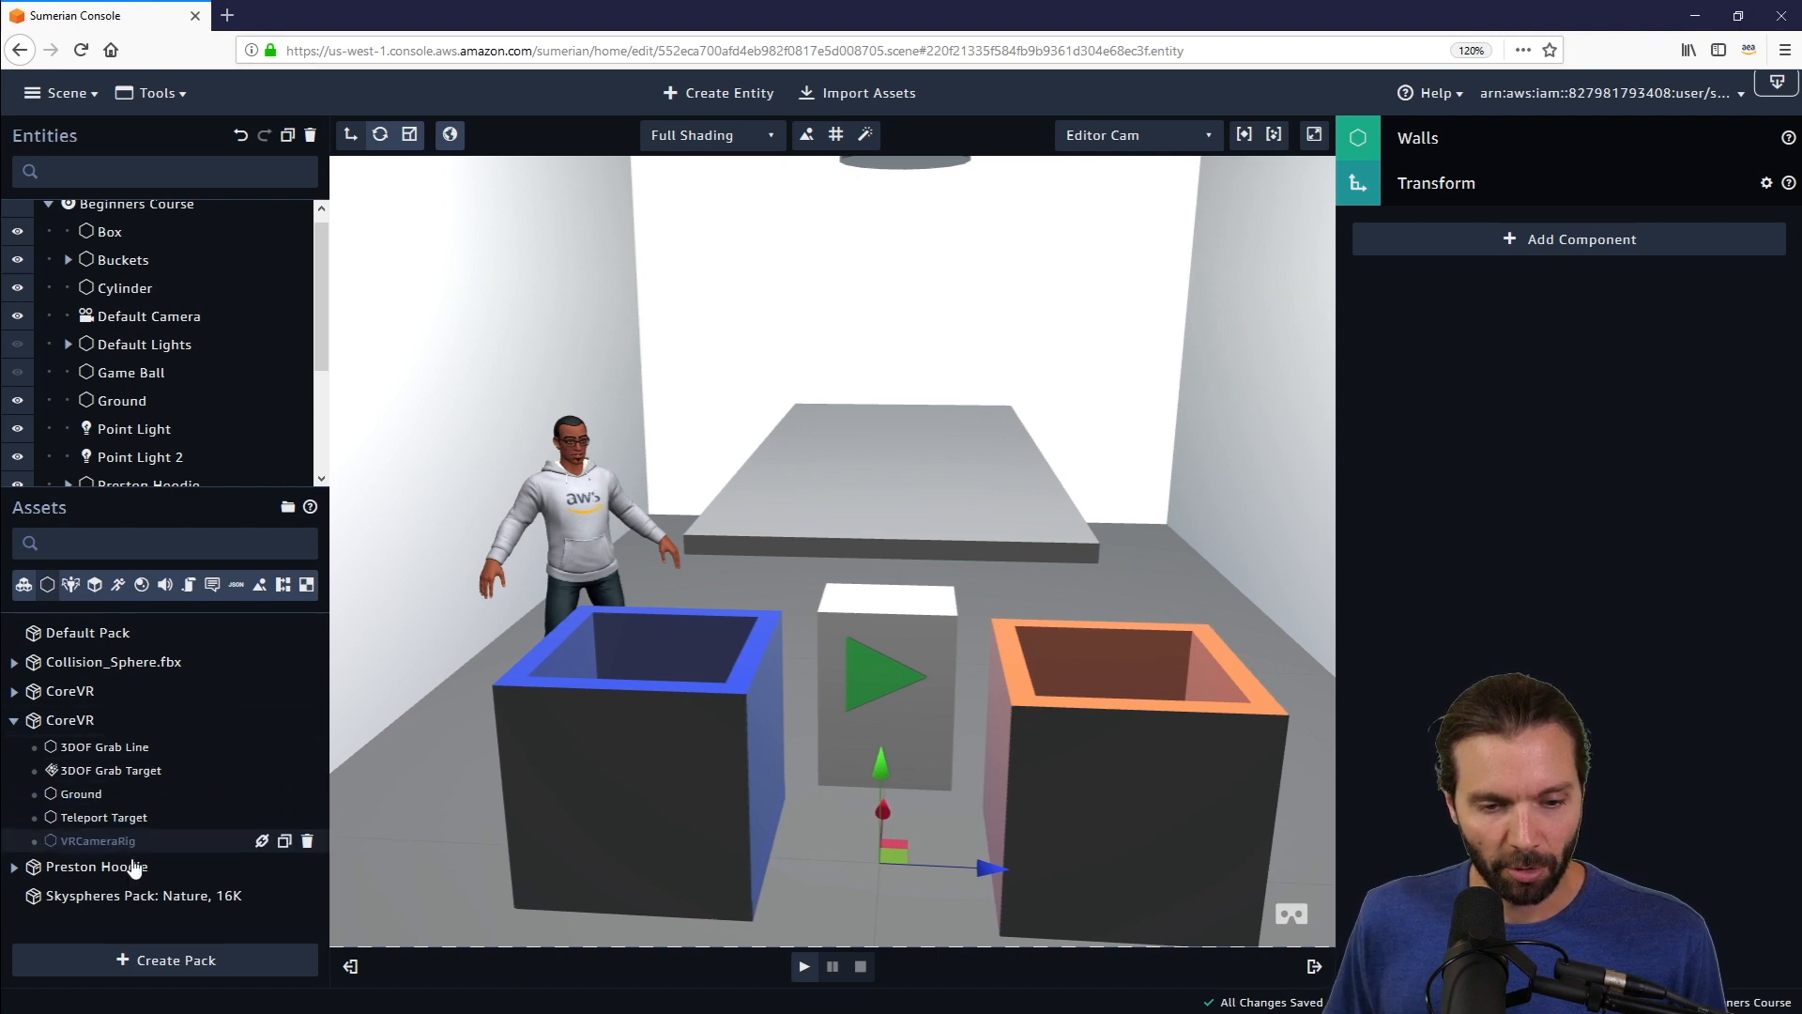
{"action": "left_click_drag", "start_coordinate": [81, 842], "coordinate": [850, 694]}
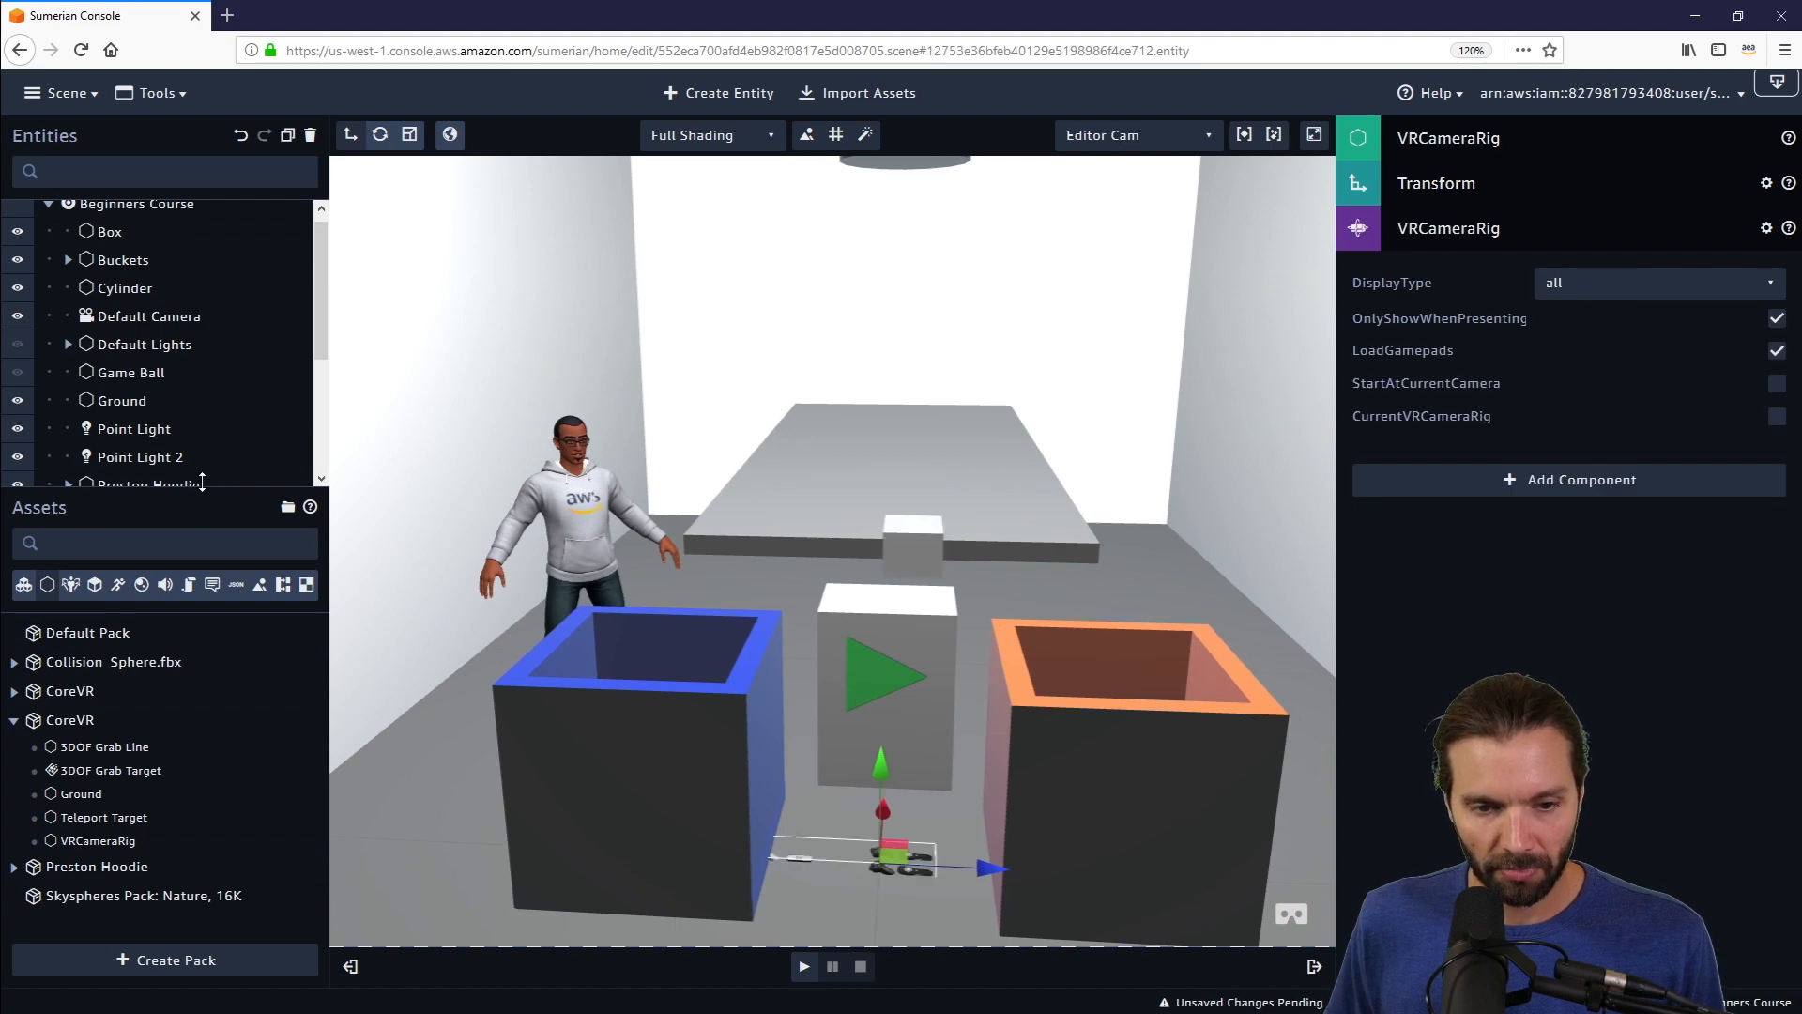
{"action": "left_click_drag", "start_coordinate": [201, 499], "coordinate": [242, 663]}
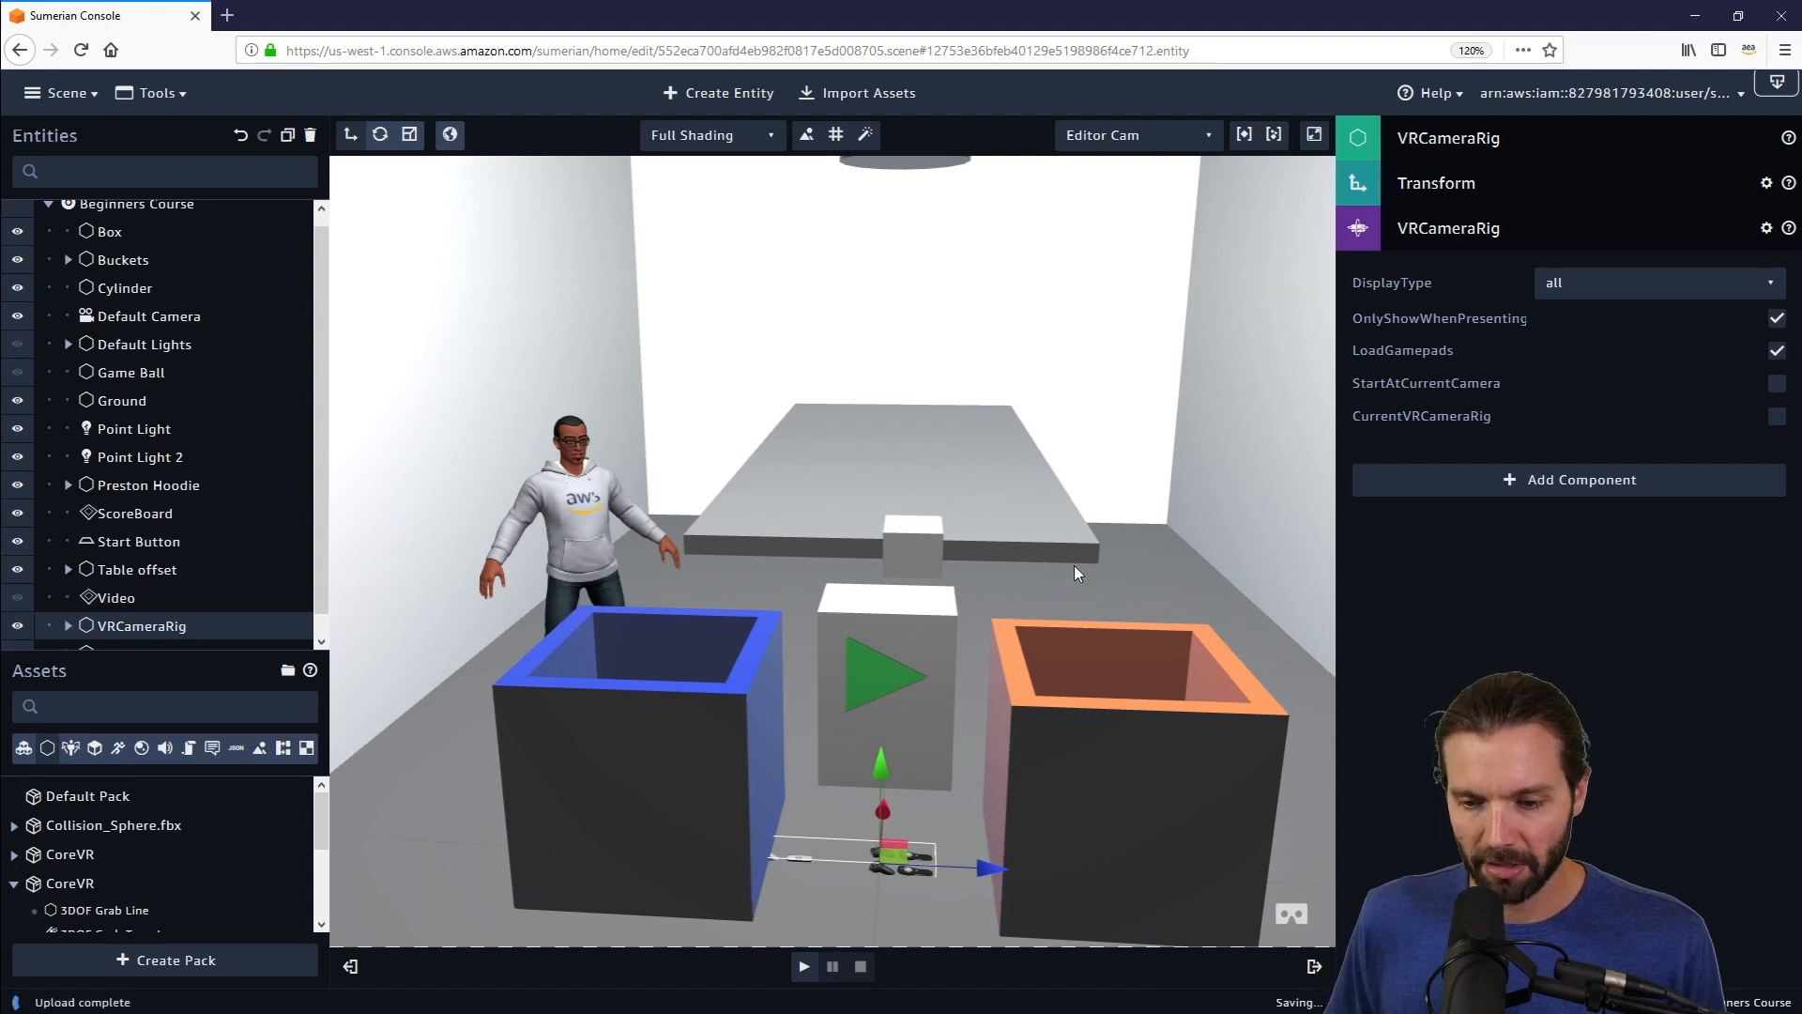
- Rotate the VRCameraRig to -90 degrees about the Y axis so it faces the table
{"action": "mouse_move", "coordinate": [1149, 479]}
{"action": "left_mouse_down"}
{"action": "mouse_move", "coordinate": [954, 523]}
{"action": "mouse_move", "coordinate": [1170, 453]}
{"action": "mouse_move", "coordinate": [1158, 481]}
{"action": "left_mouse_up"}
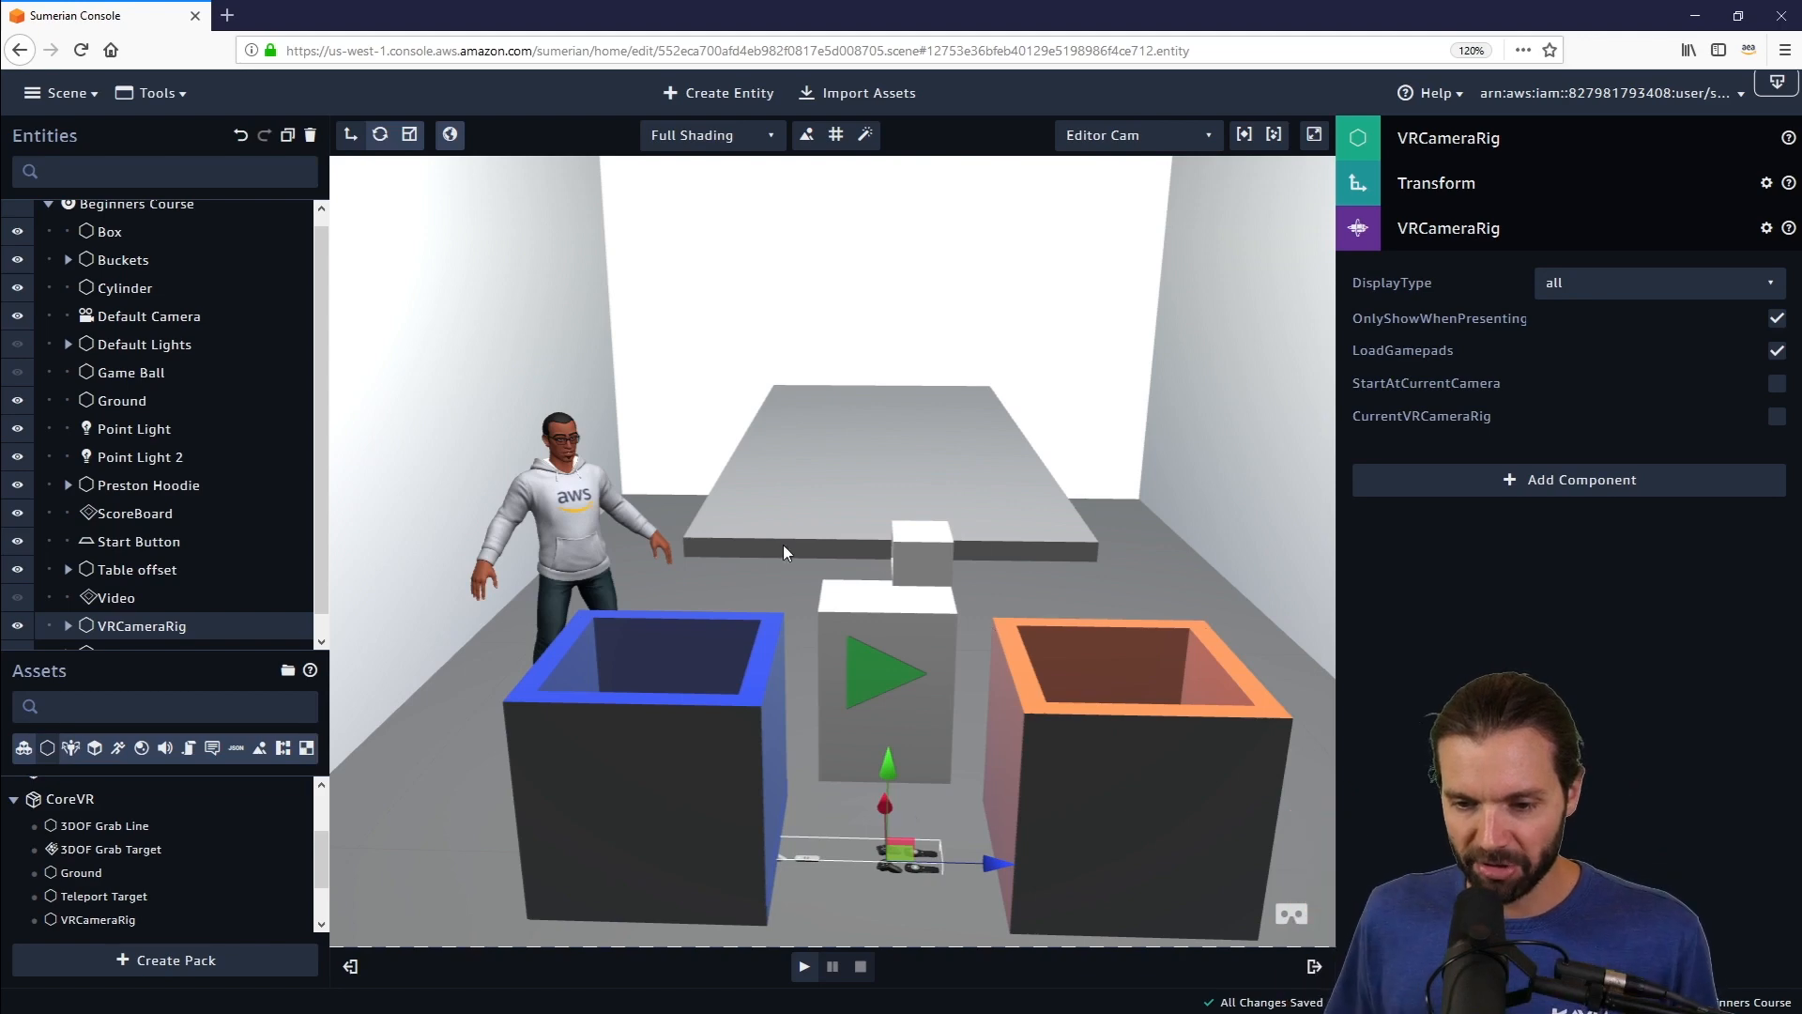
{"action": "left_click", "coordinate": [1451, 182]}
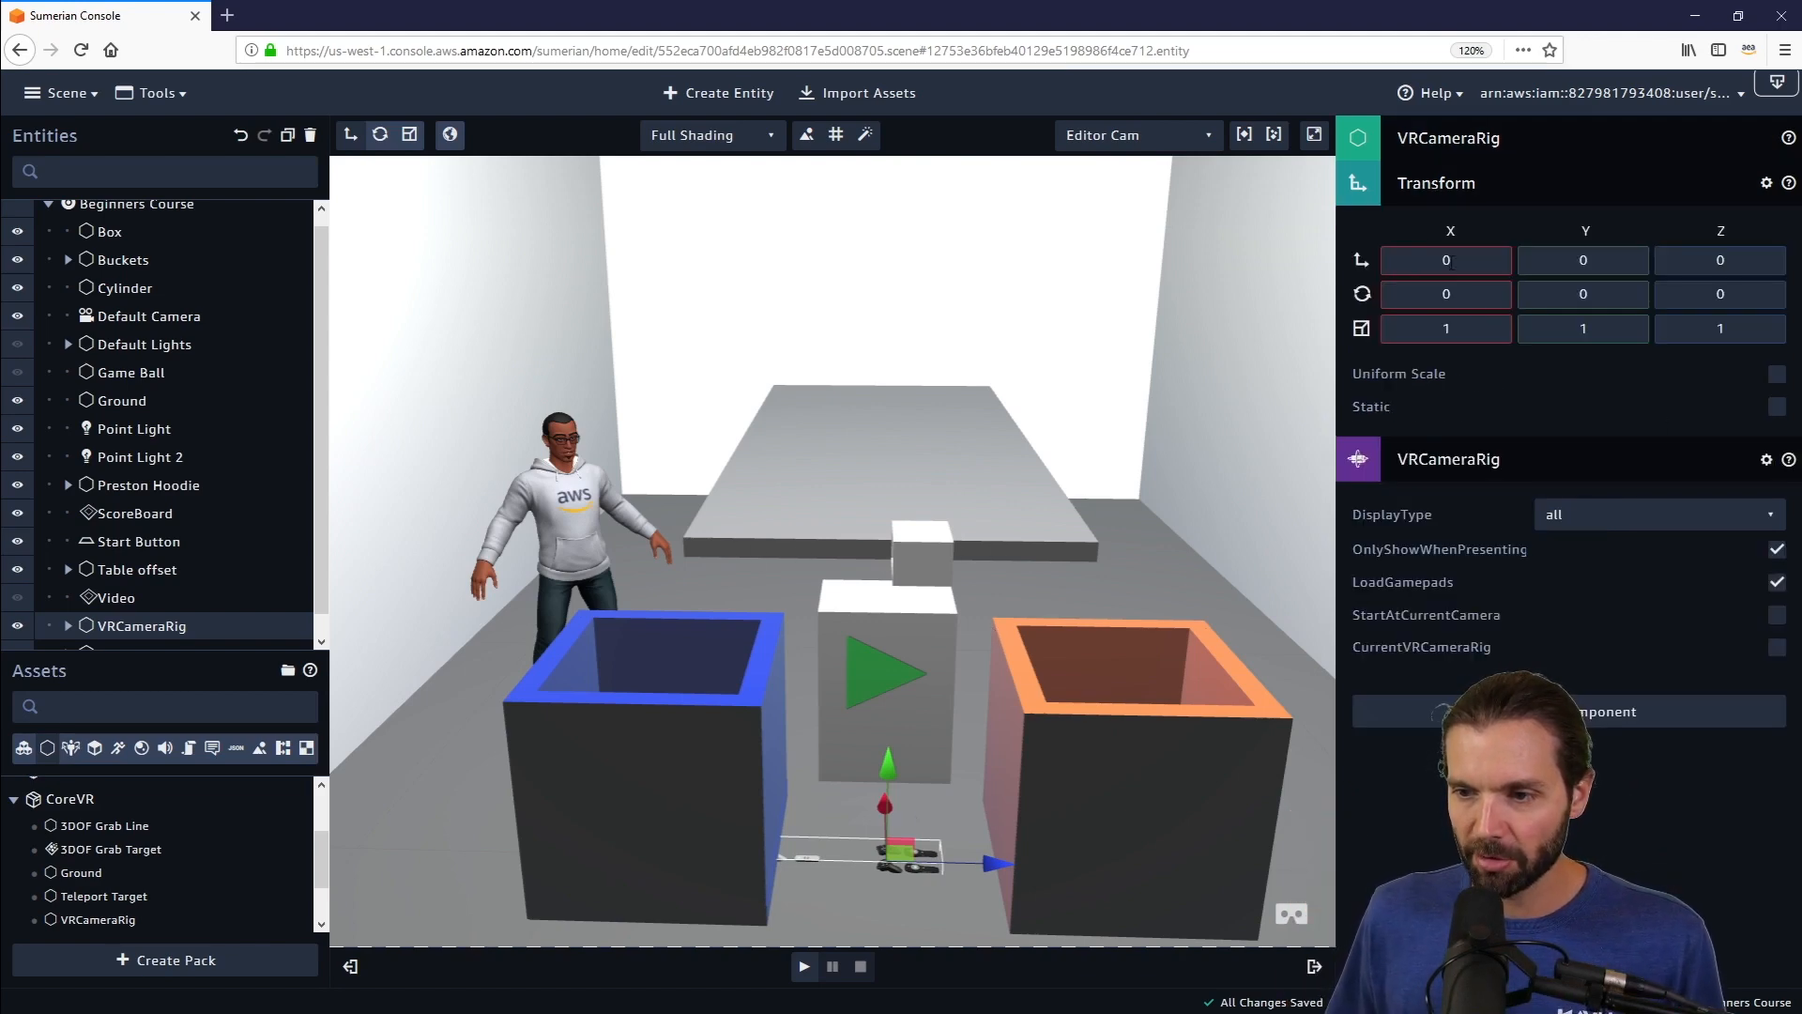
{"action": "left_click", "coordinate": [380, 133]}
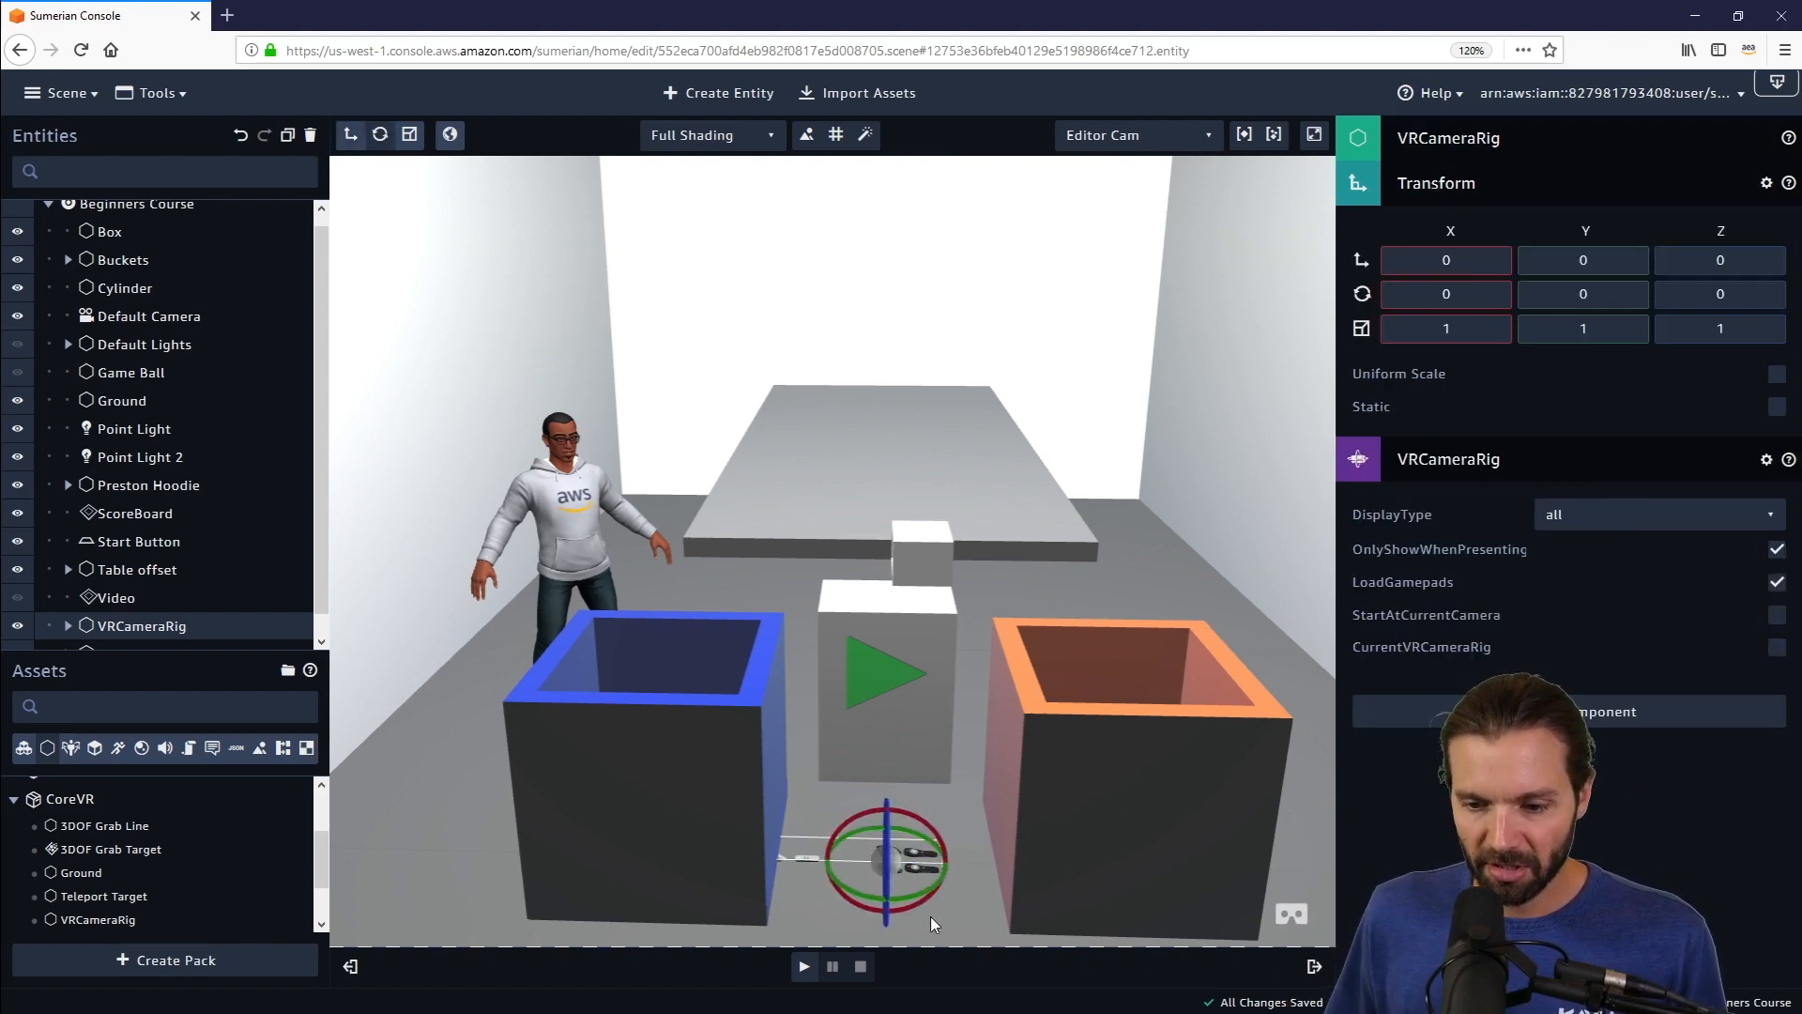
{"action": "left_click_drag", "start_coordinate": [933, 880], "coordinate": [516, 892]}
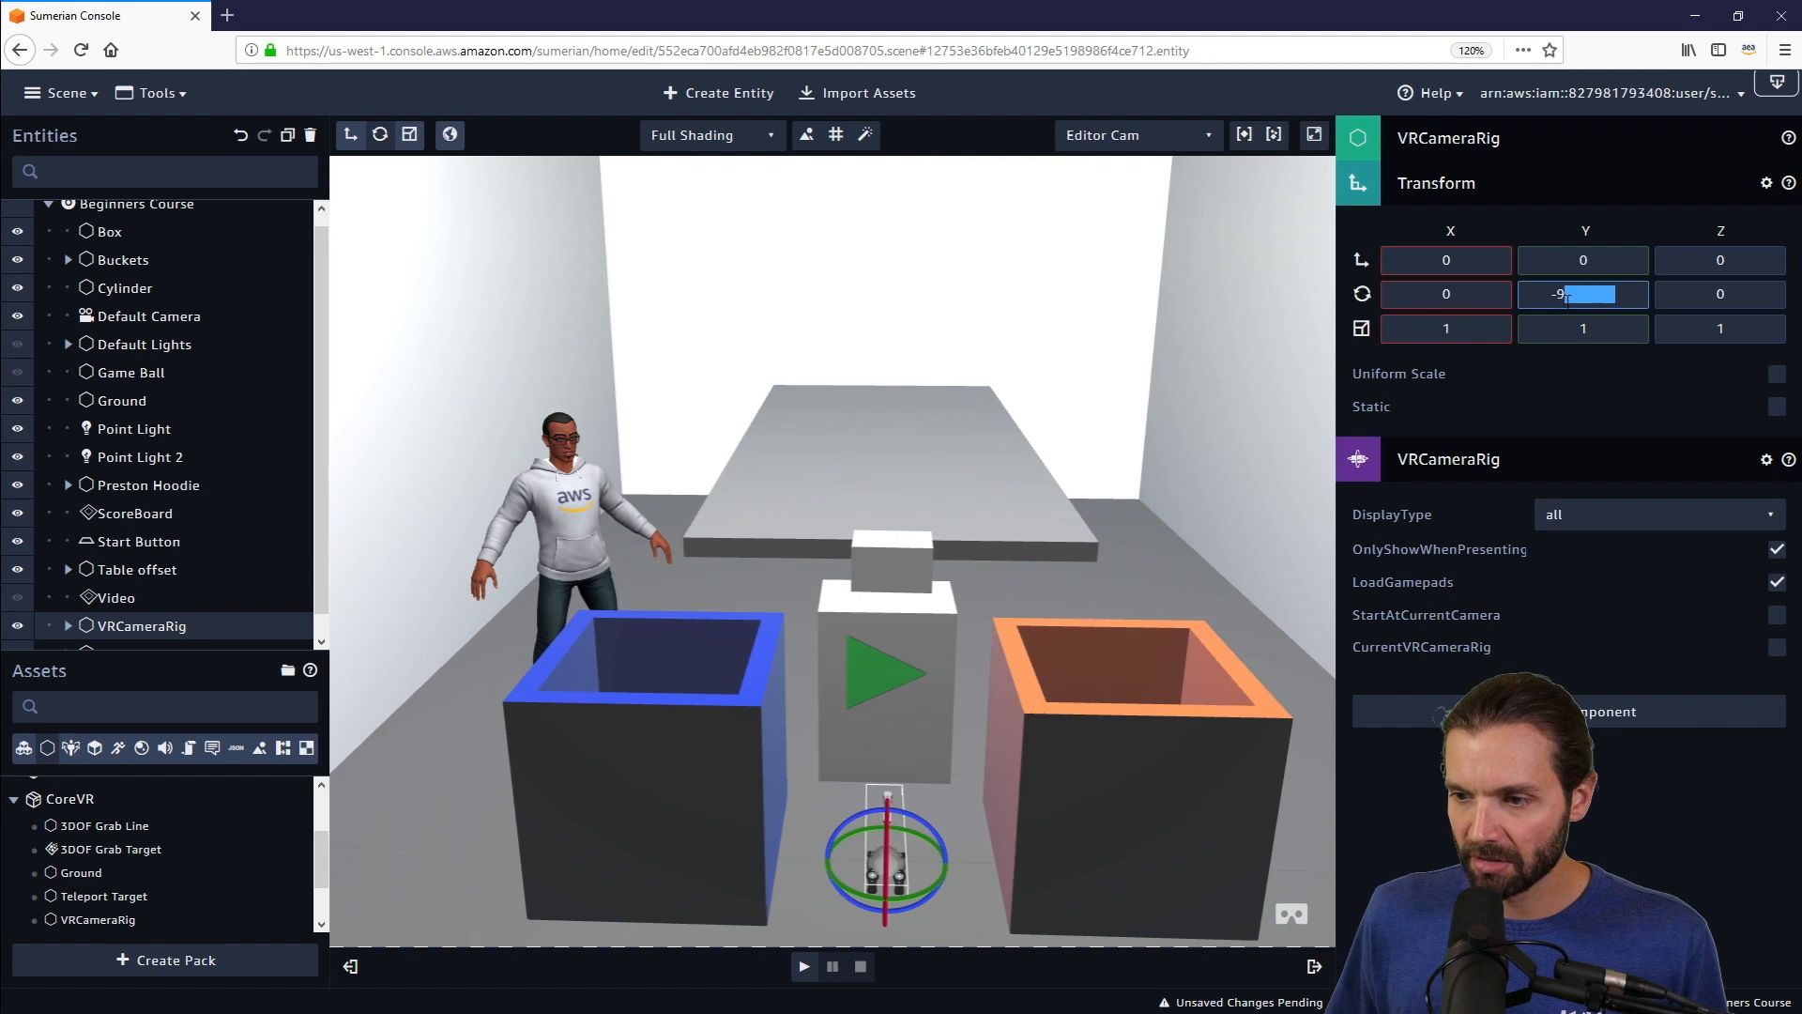
{"action": "type", "text": "0"}
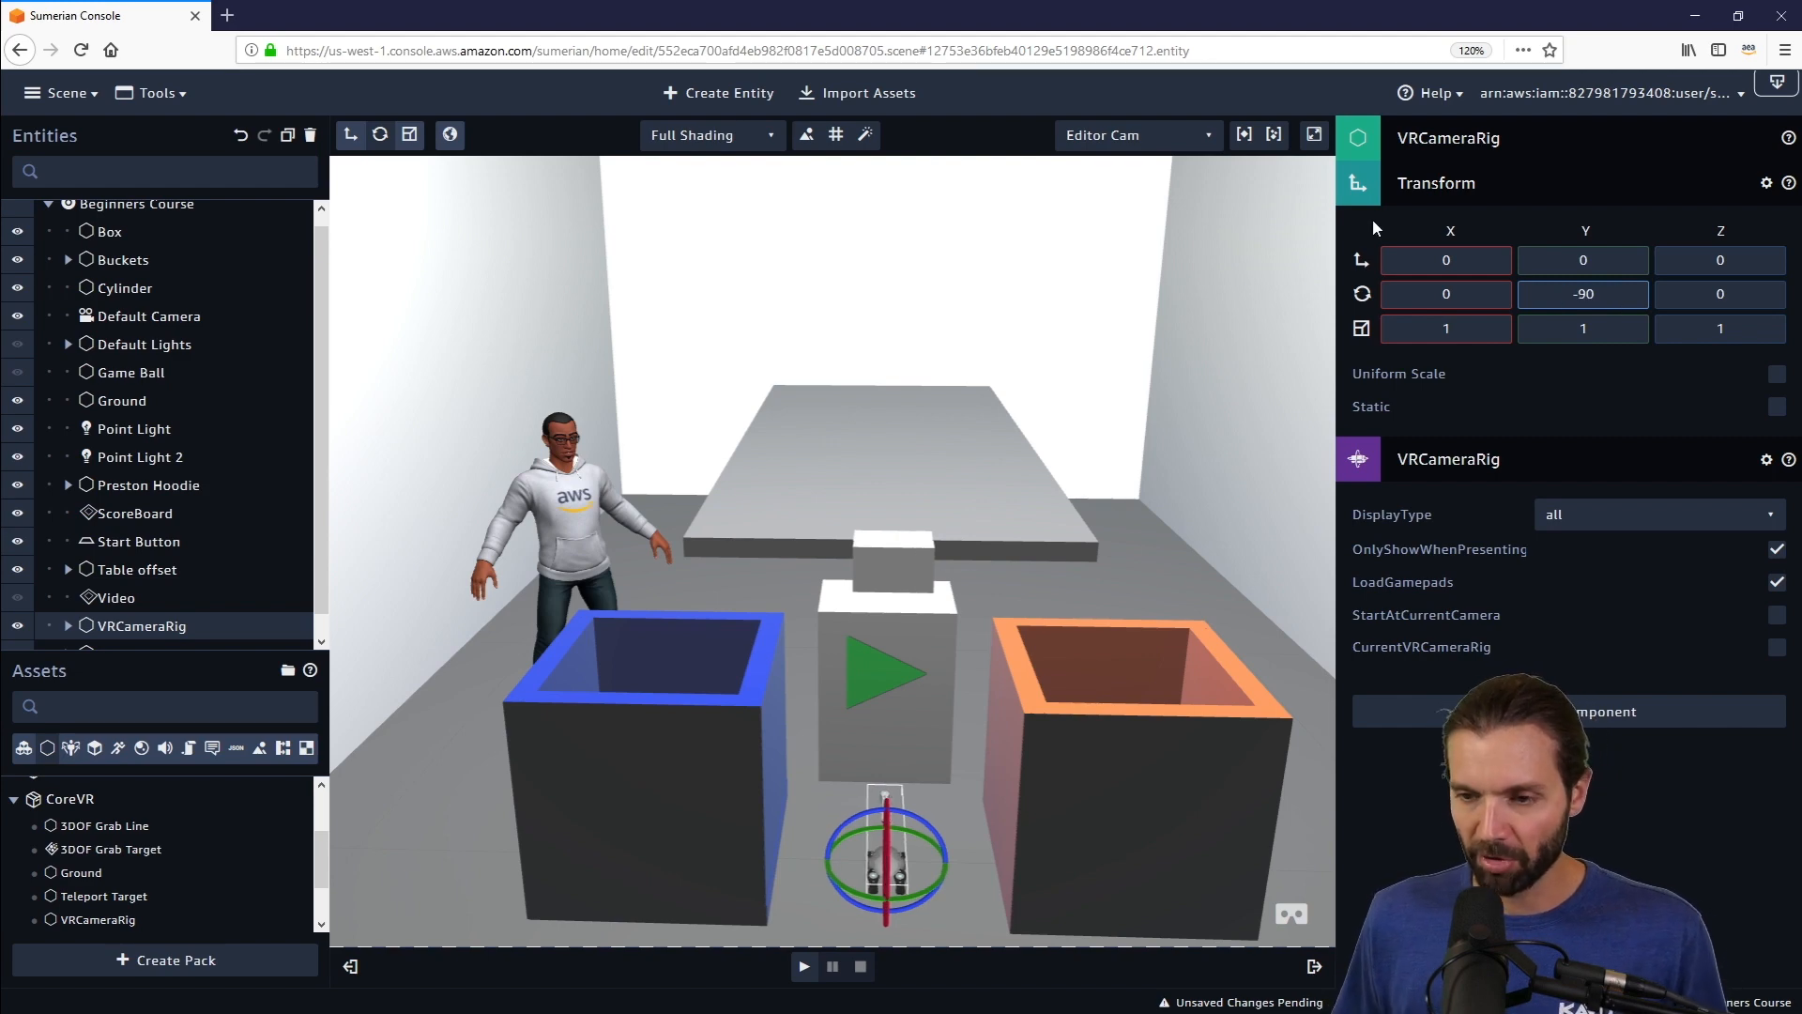
- Examine the camera rig's controller models and its placement relative to the buckets, start button and table from several angles
{"action": "left_click", "coordinate": [1106, 604]}
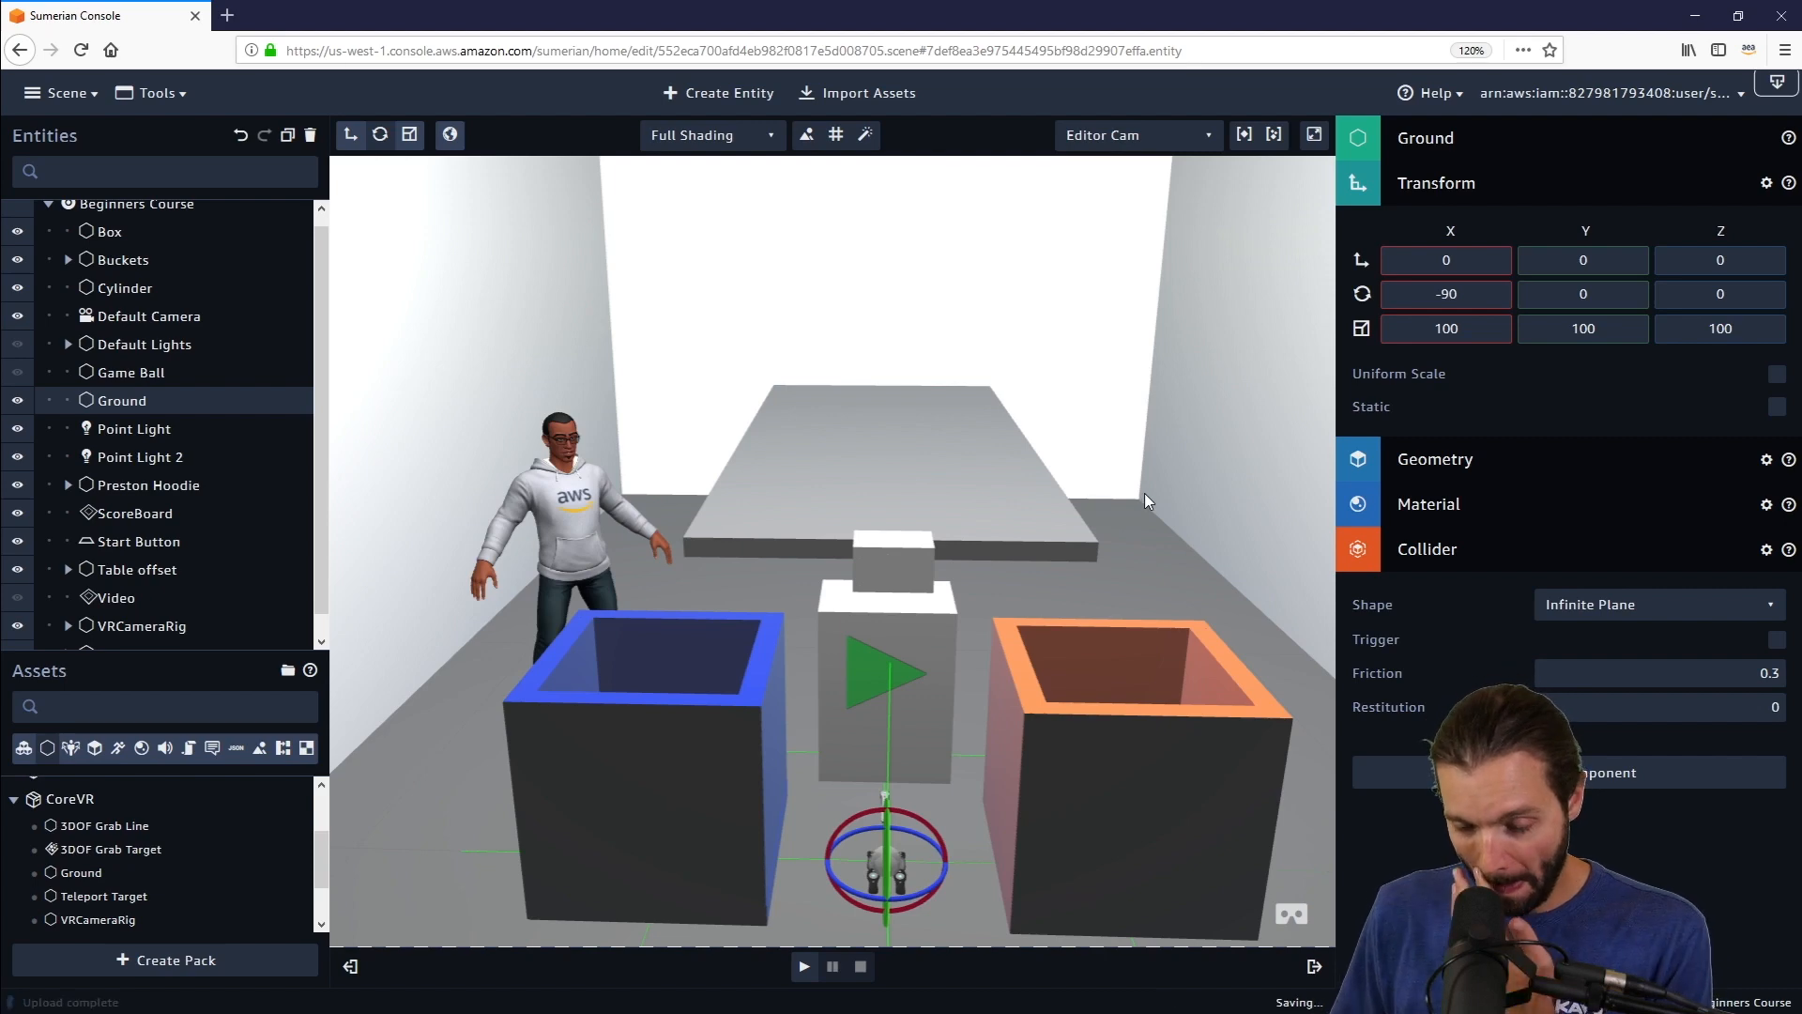
{"action": "left_click_drag", "start_coordinate": [1191, 552], "coordinate": [1245, 531]}
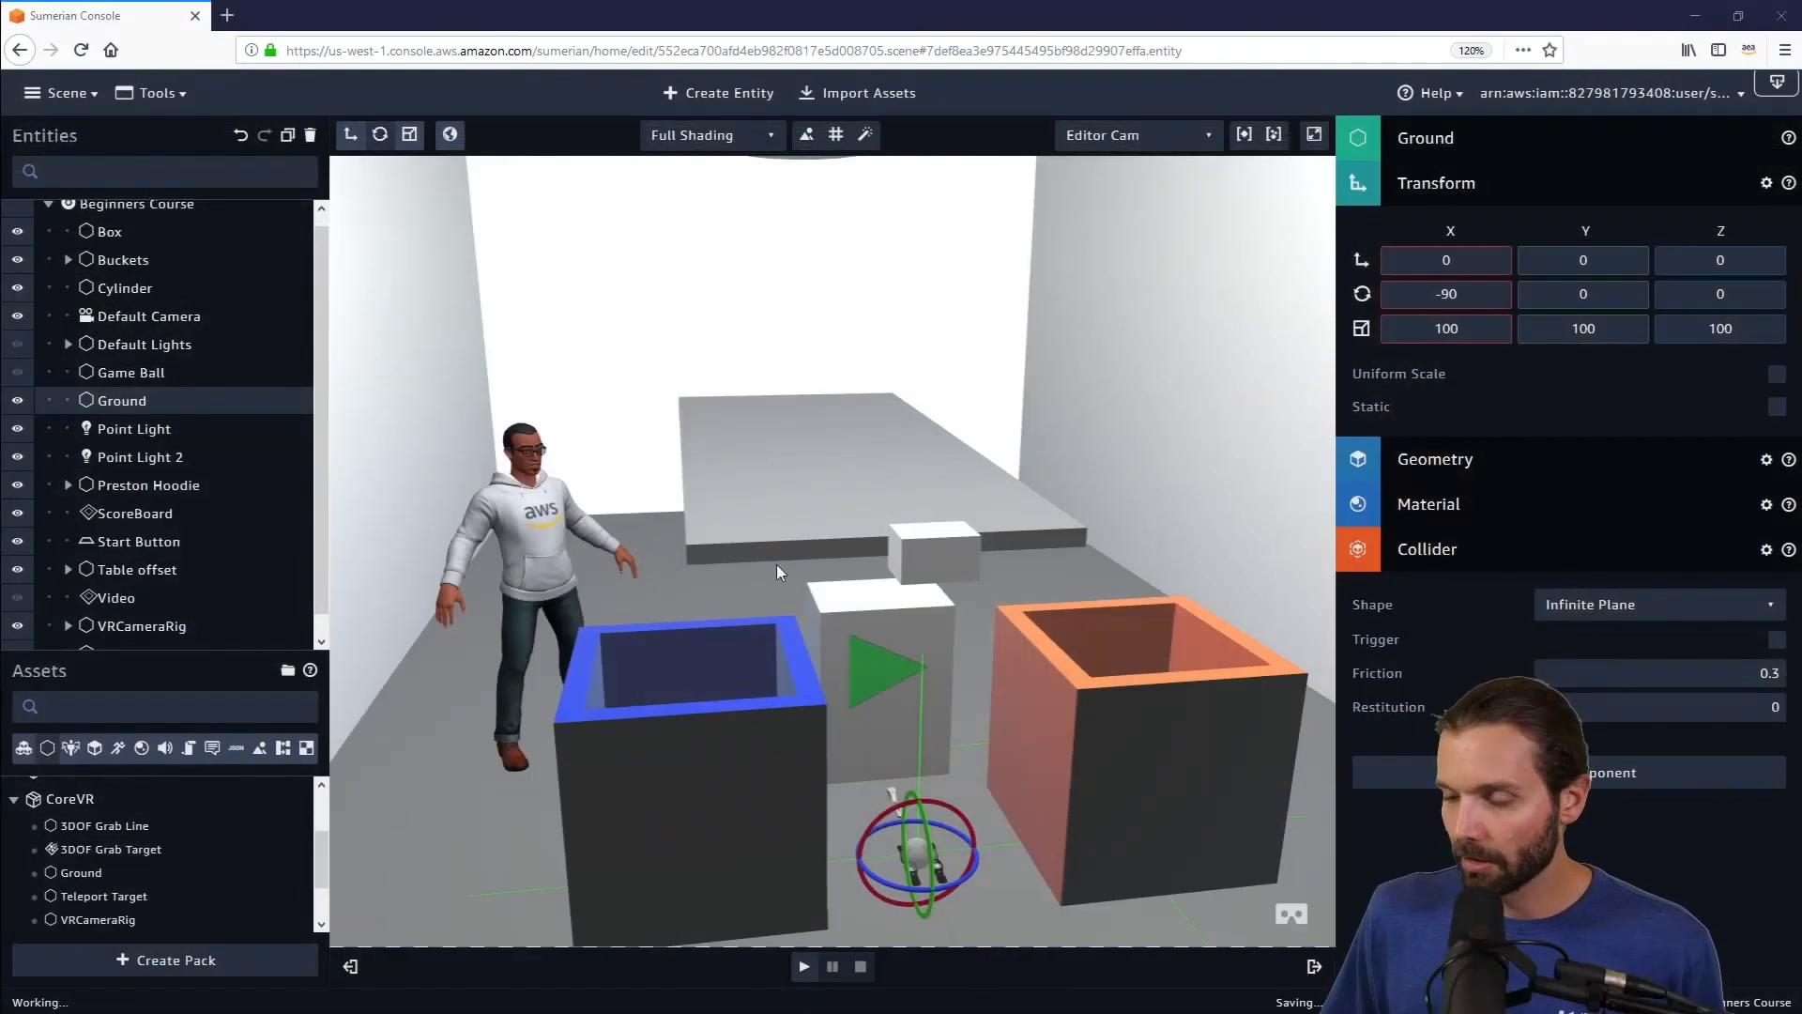
{"action": "left_click_drag", "start_coordinate": [1123, 584], "coordinate": [1005, 673]}
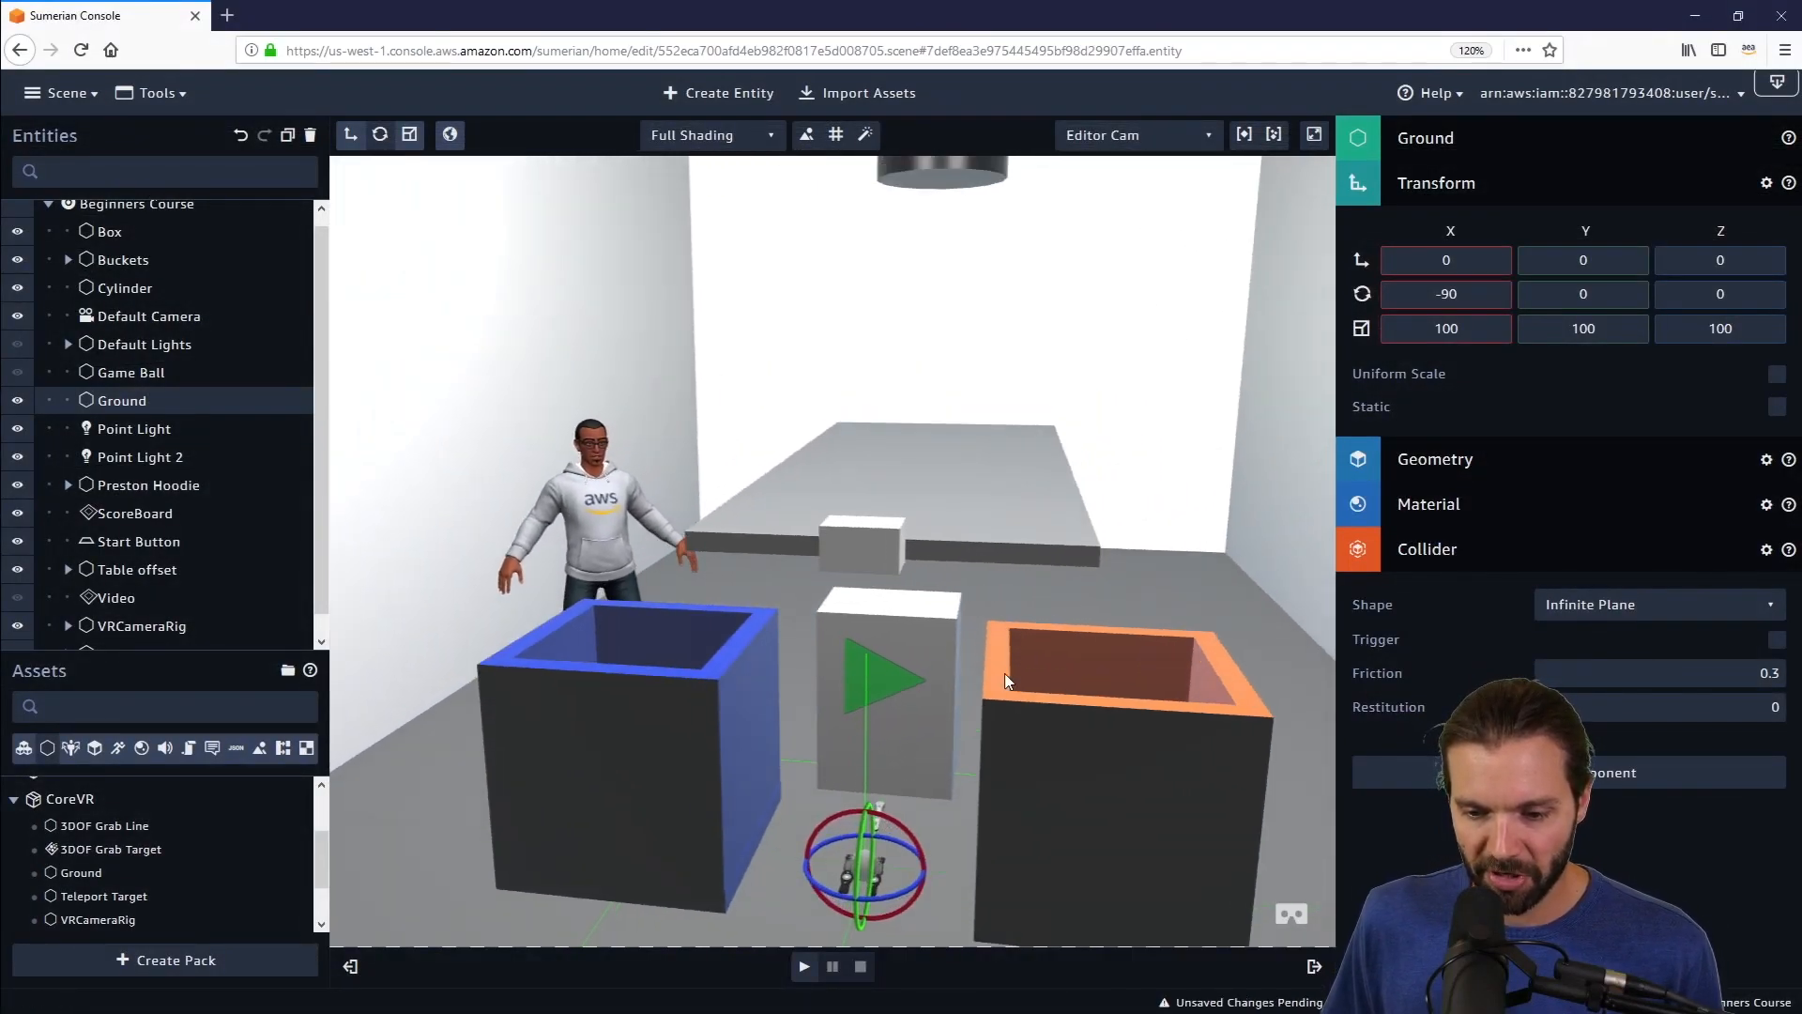
{"action": "scroll", "coordinate": [908, 756], "scroll_direction": "up", "scroll_amount": 2}
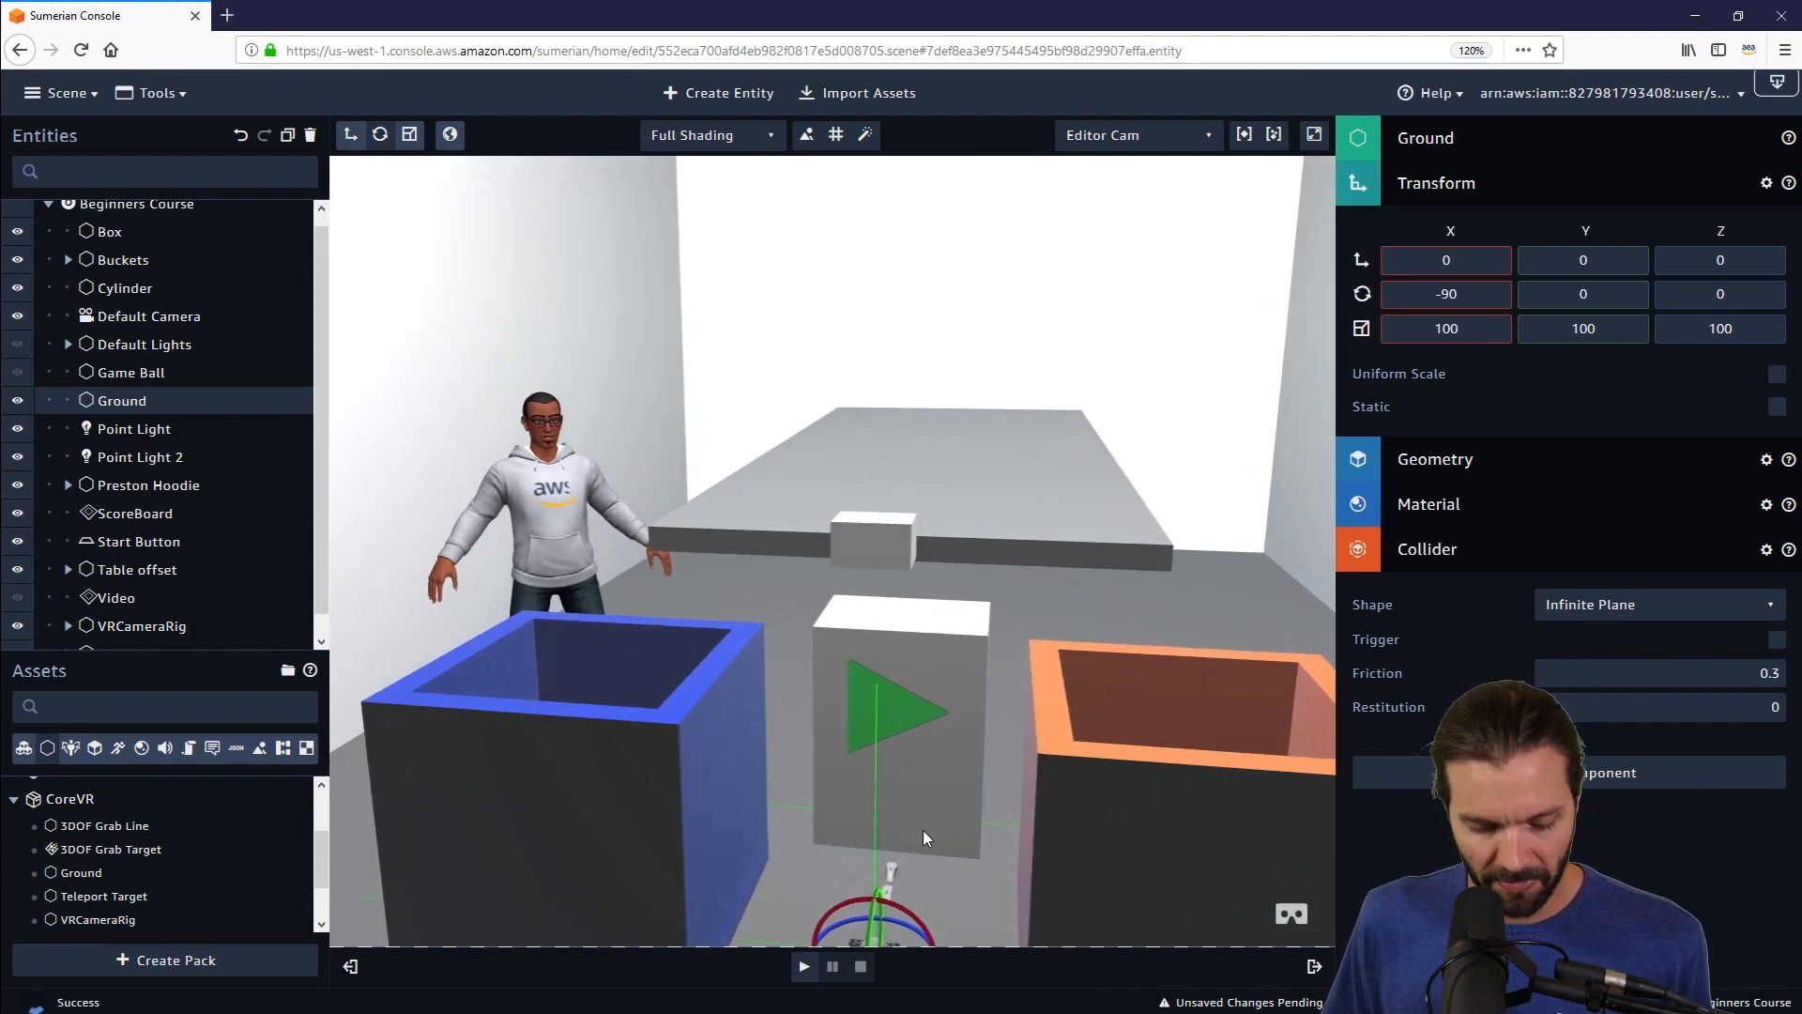
{"action": "left_click_drag", "start_coordinate": [924, 838], "coordinate": [1055, 686]}
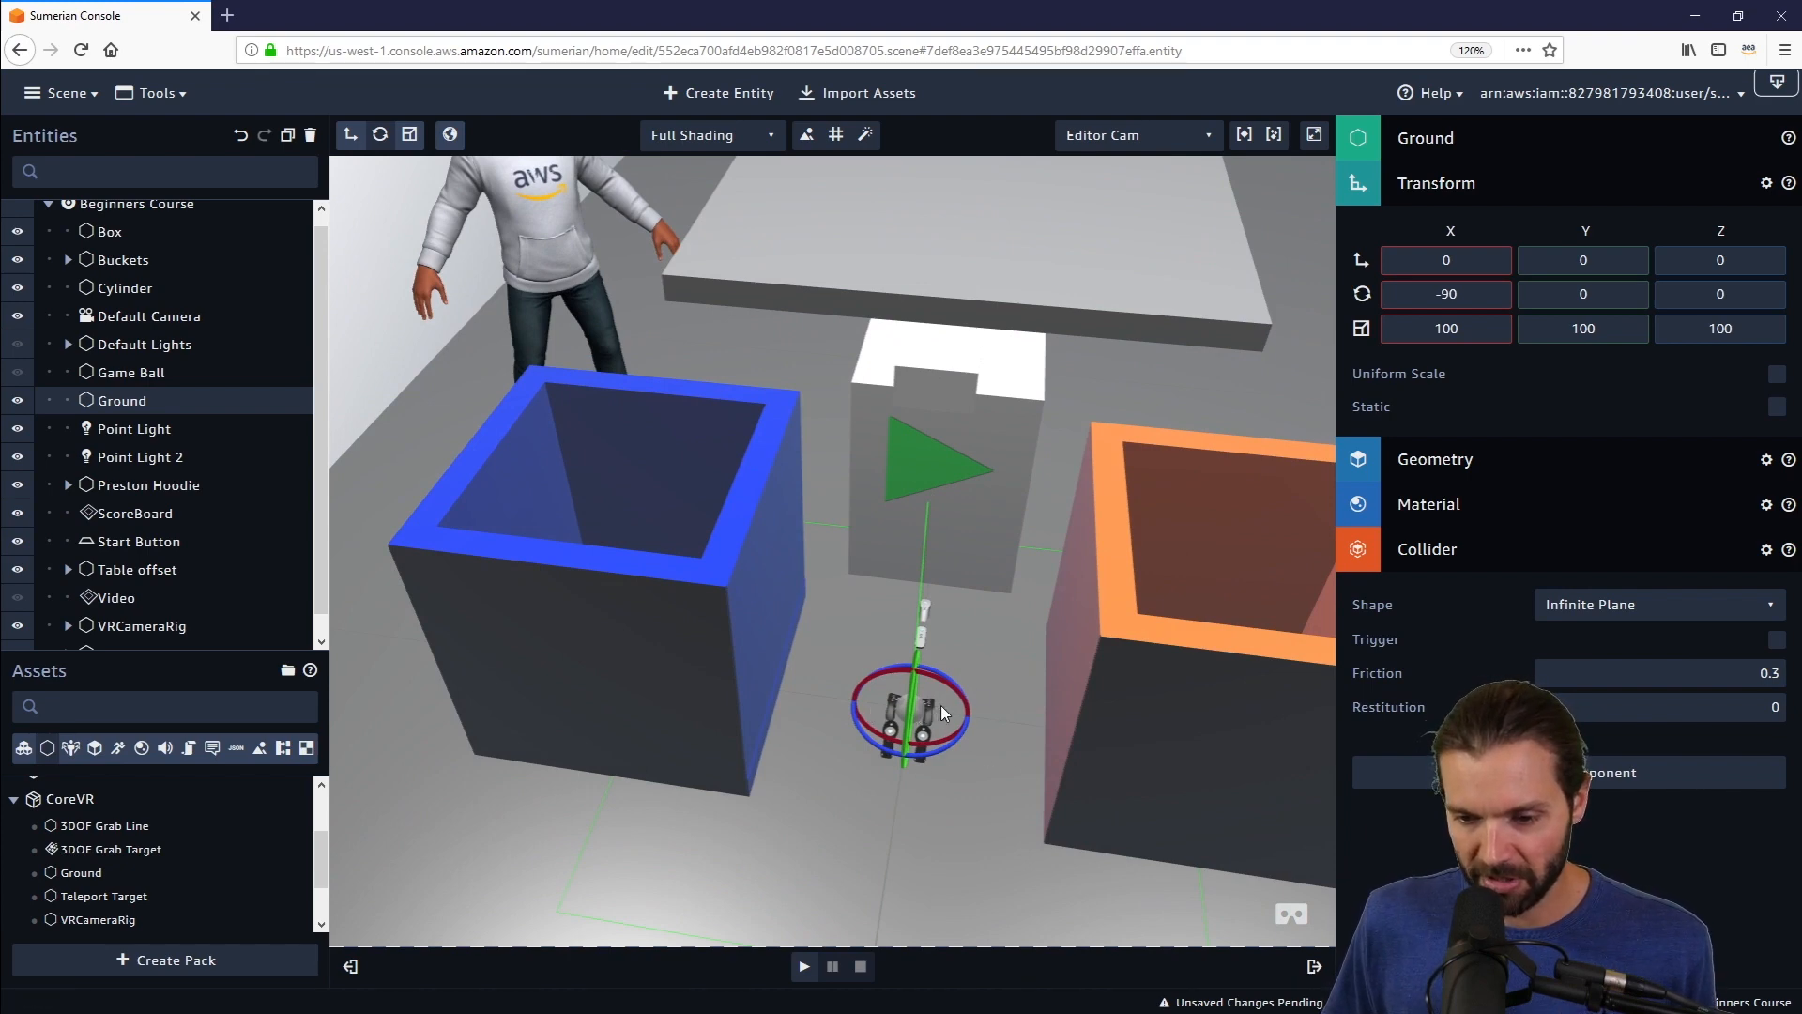
{"action": "scroll", "coordinate": [942, 691], "scroll_direction": "up", "scroll_amount": 5}
{"action": "scroll", "coordinate": [1061, 646], "scroll_direction": "up", "scroll_amount": 2}
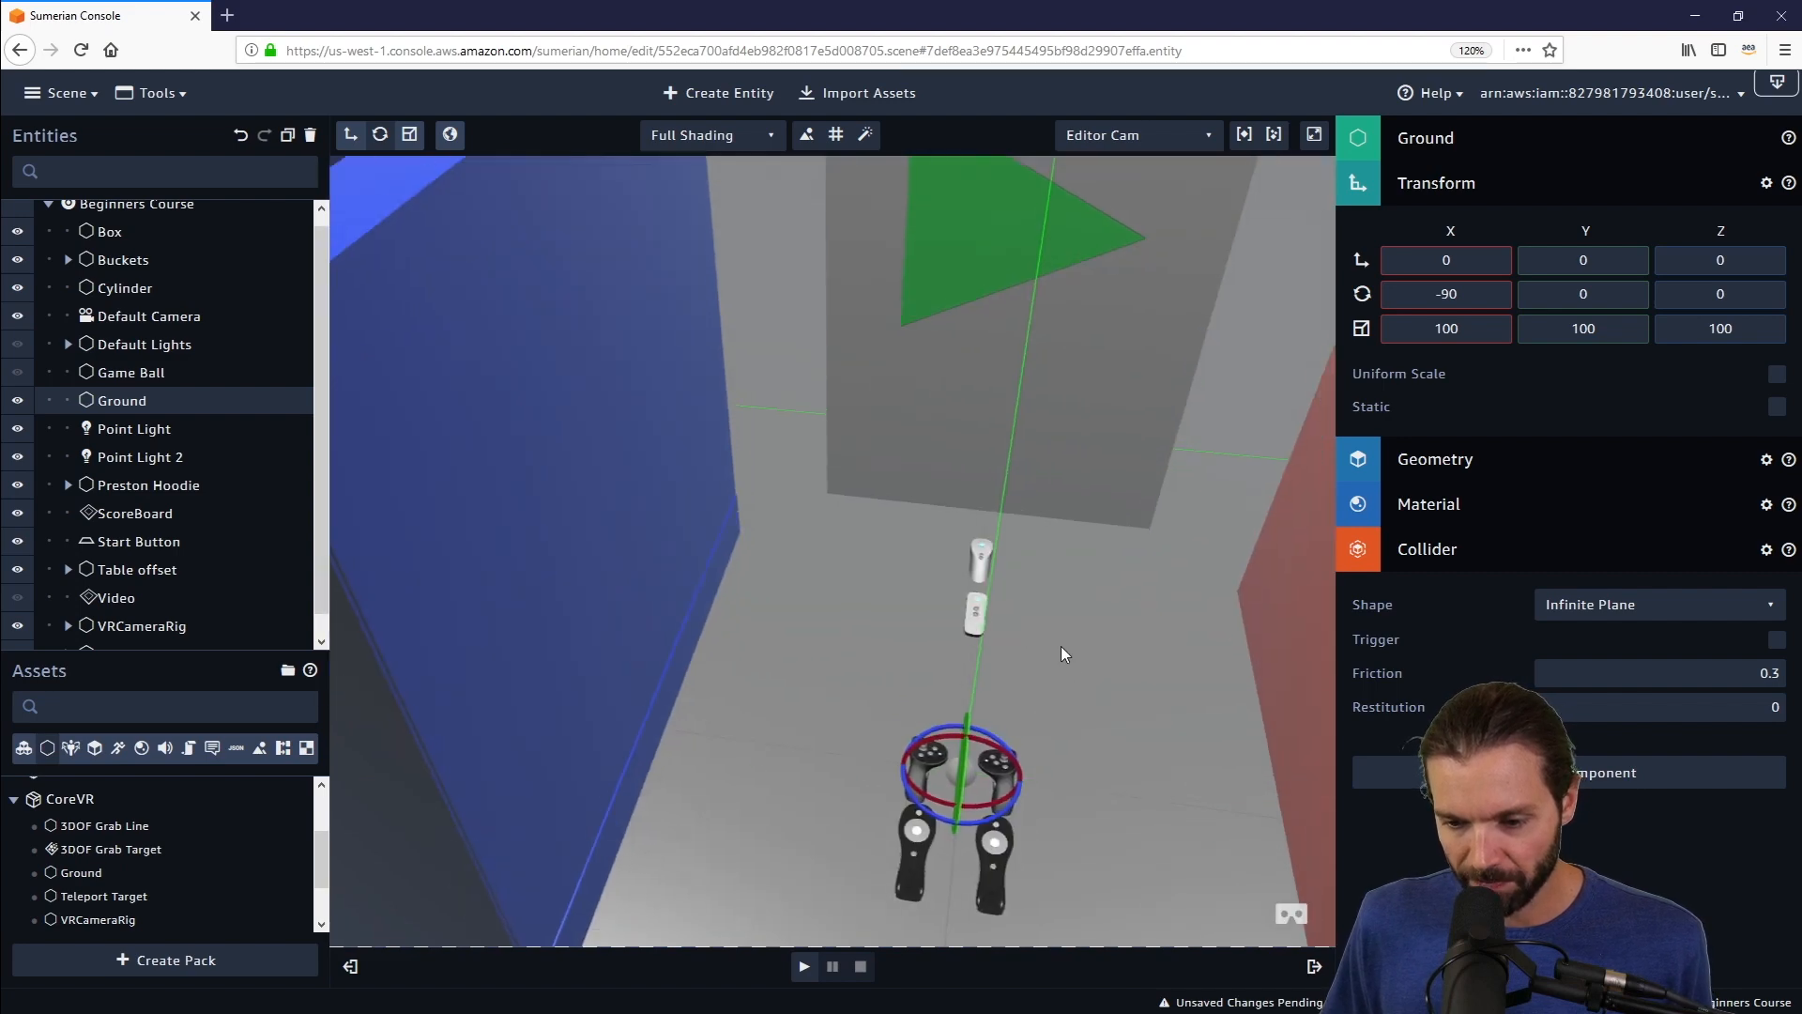
{"action": "middle_click_drag", "start_coordinate": [1062, 647], "coordinate": [1001, 564]}
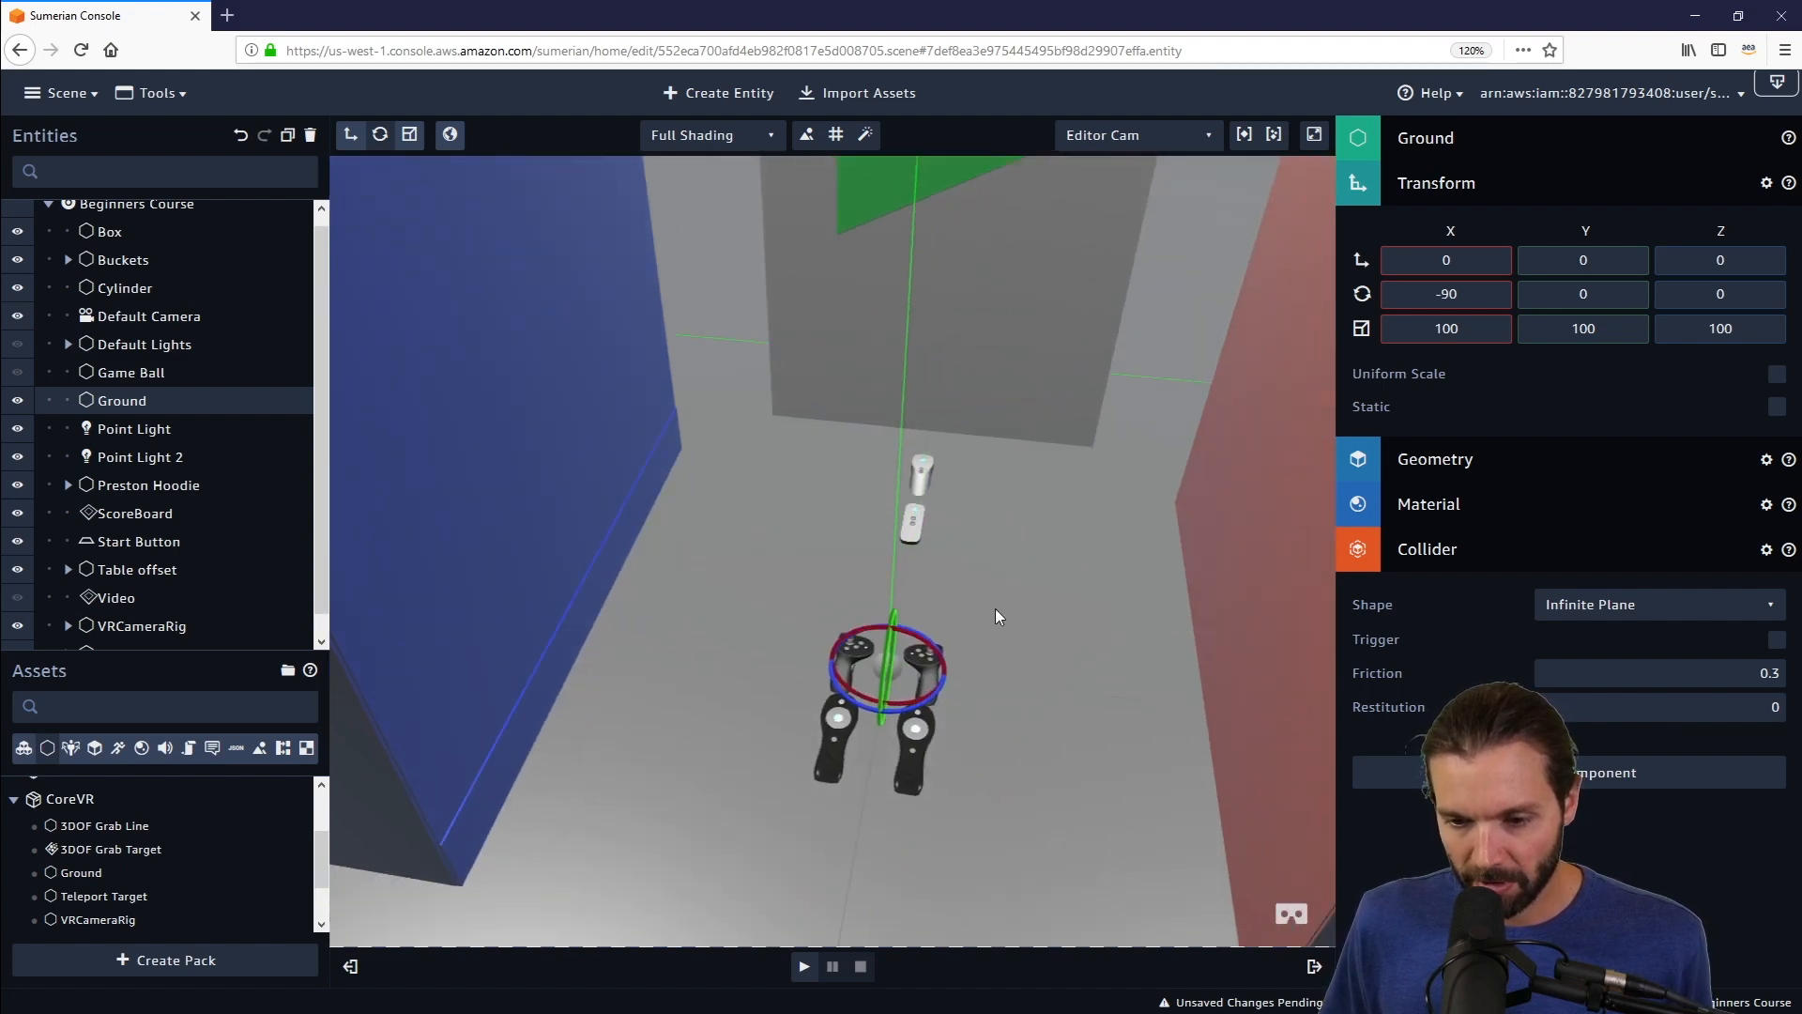
{"action": "left_click_drag", "start_coordinate": [997, 614], "coordinate": [1007, 699]}
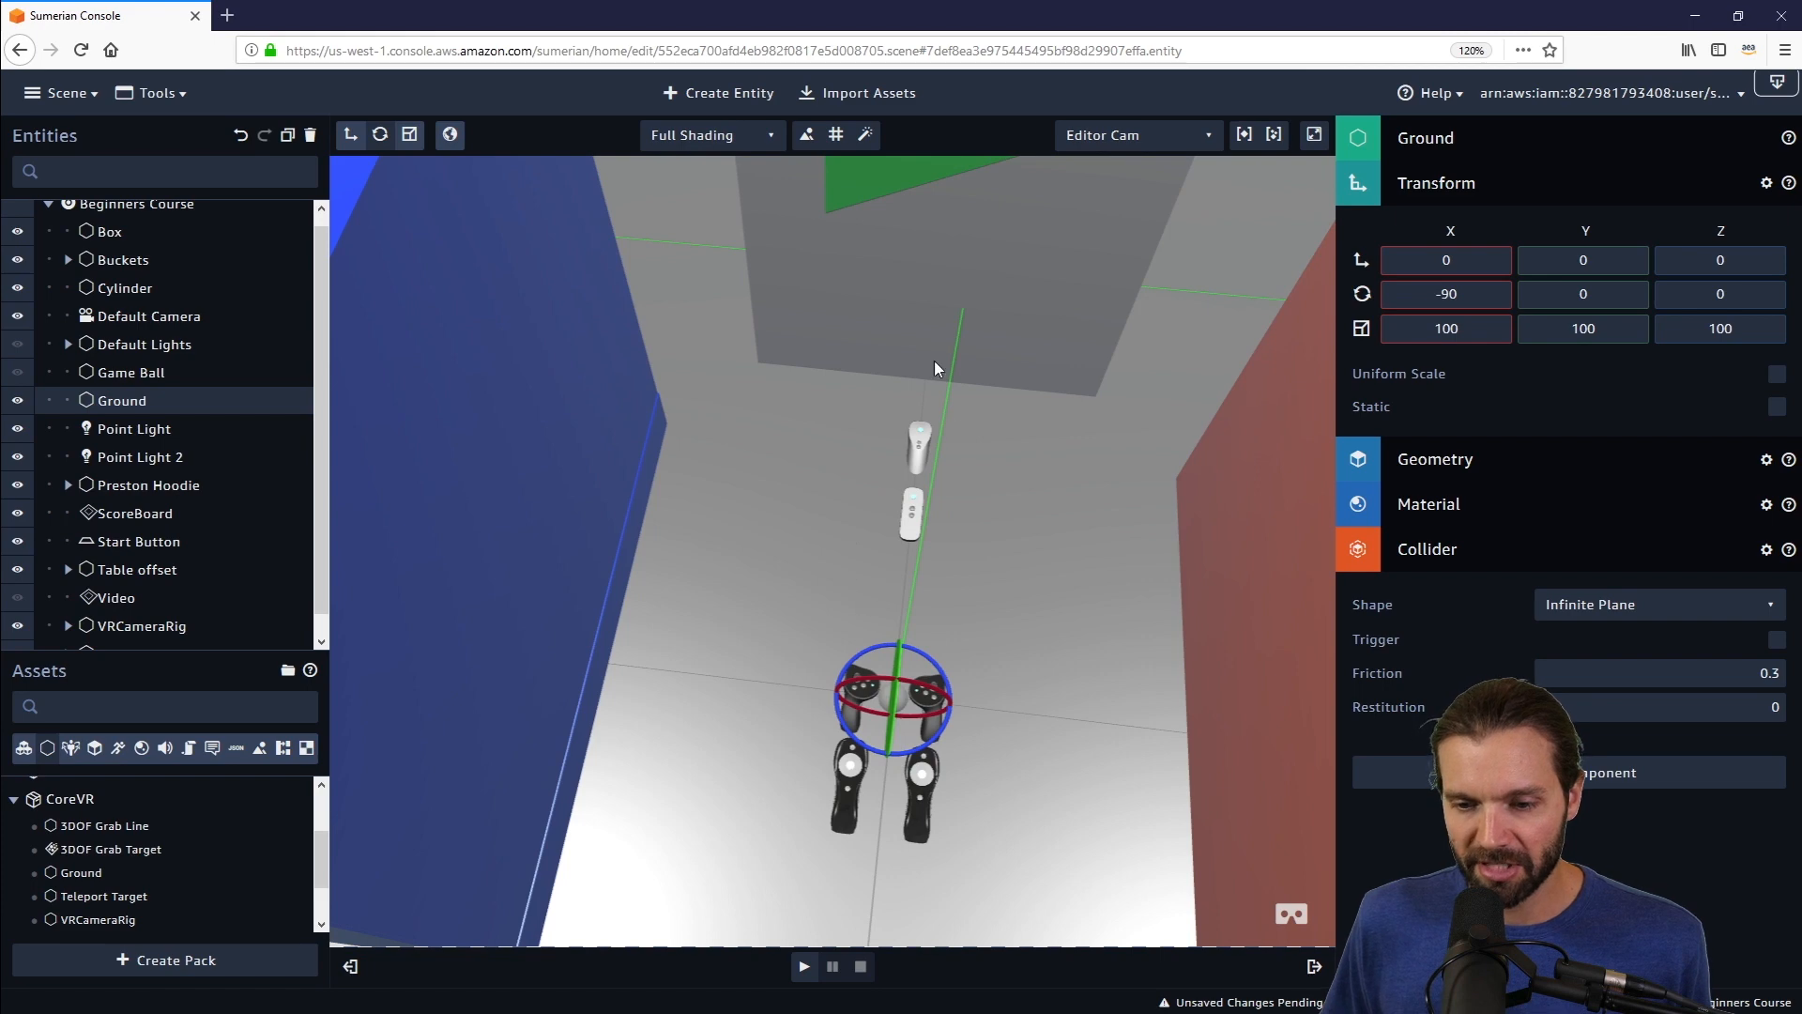
{"action": "scroll", "coordinate": [925, 572], "scroll_direction": "down", "scroll_amount": 6}
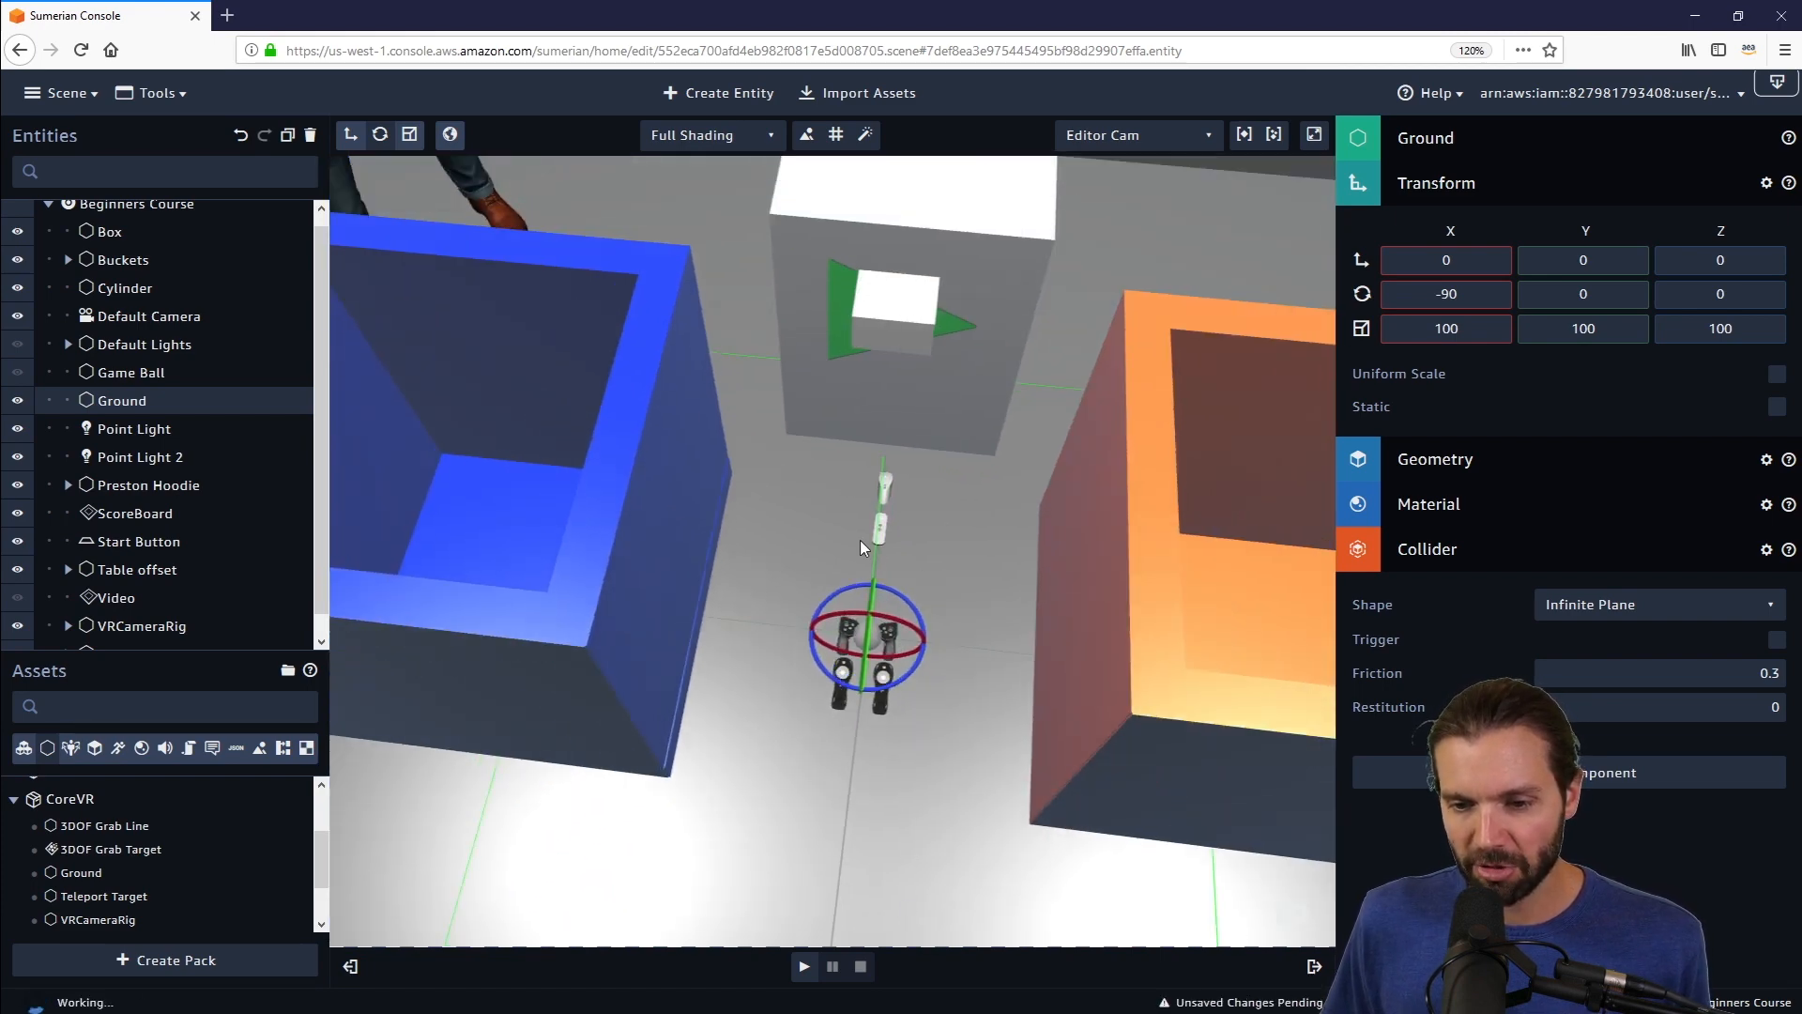
{"action": "left_click_drag", "start_coordinate": [866, 869], "coordinate": [822, 779]}
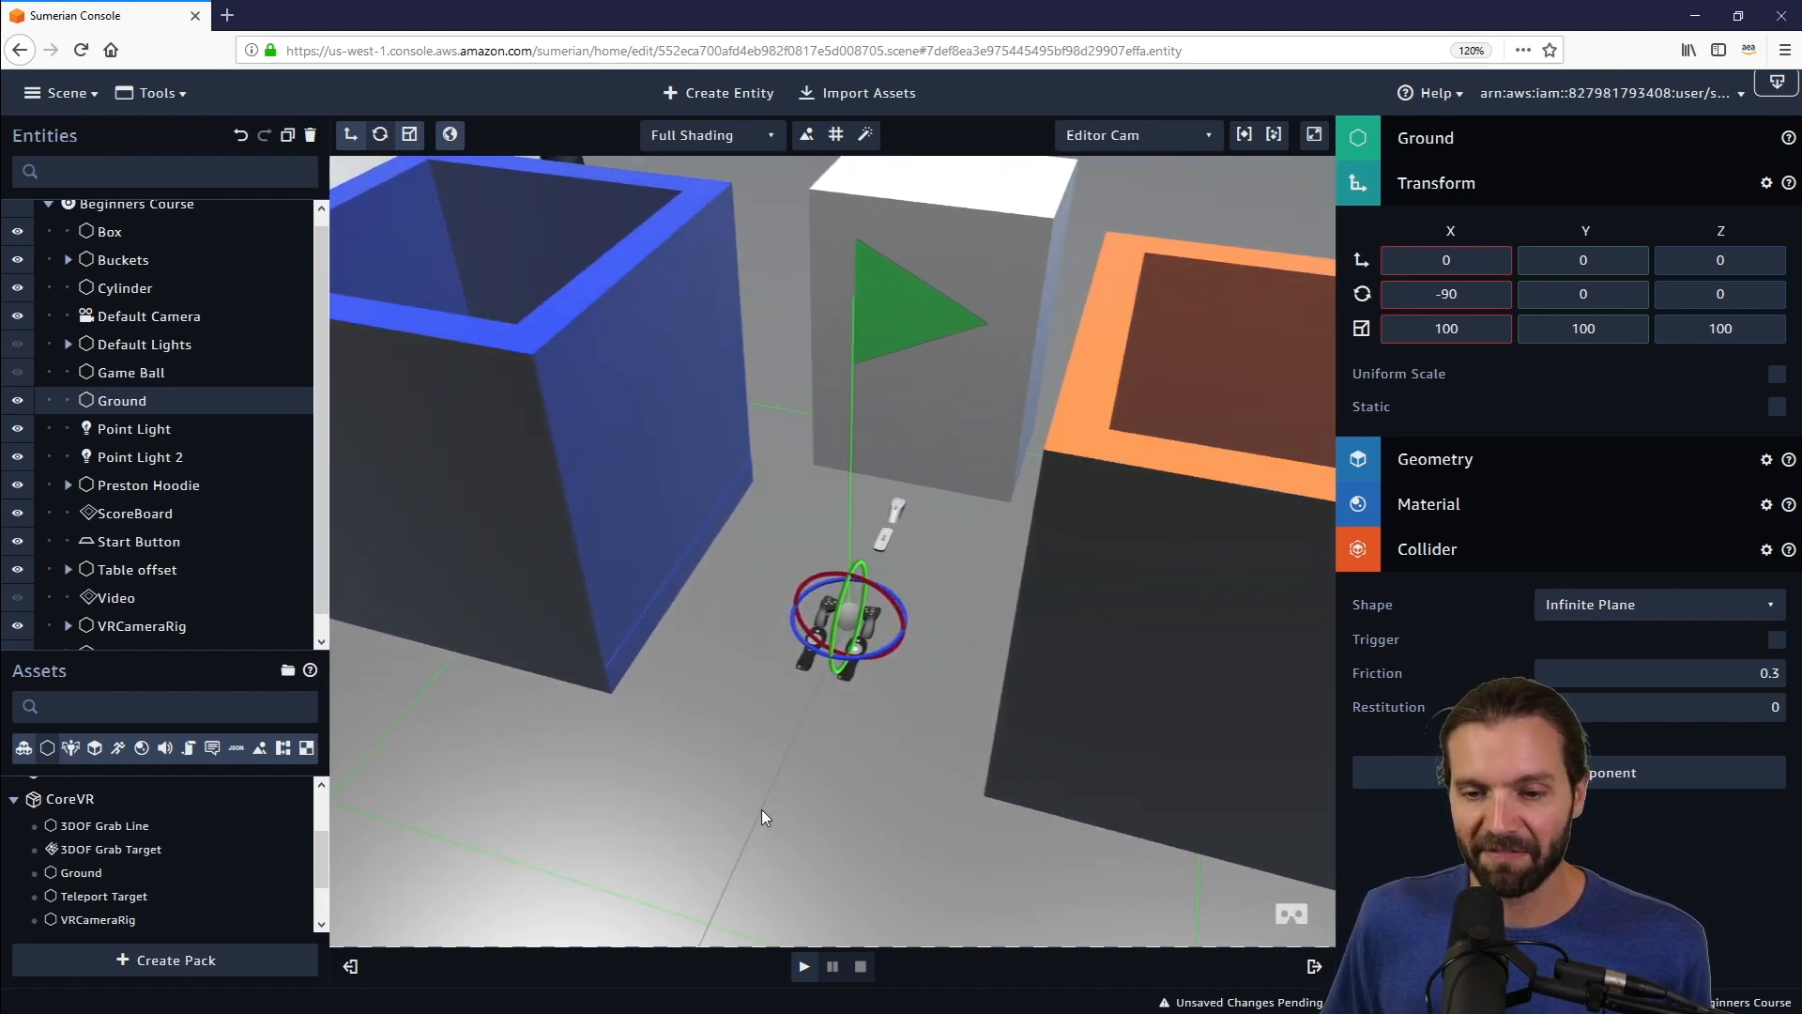
{"action": "middle_click_drag", "start_coordinate": [763, 809], "coordinate": [764, 844]}
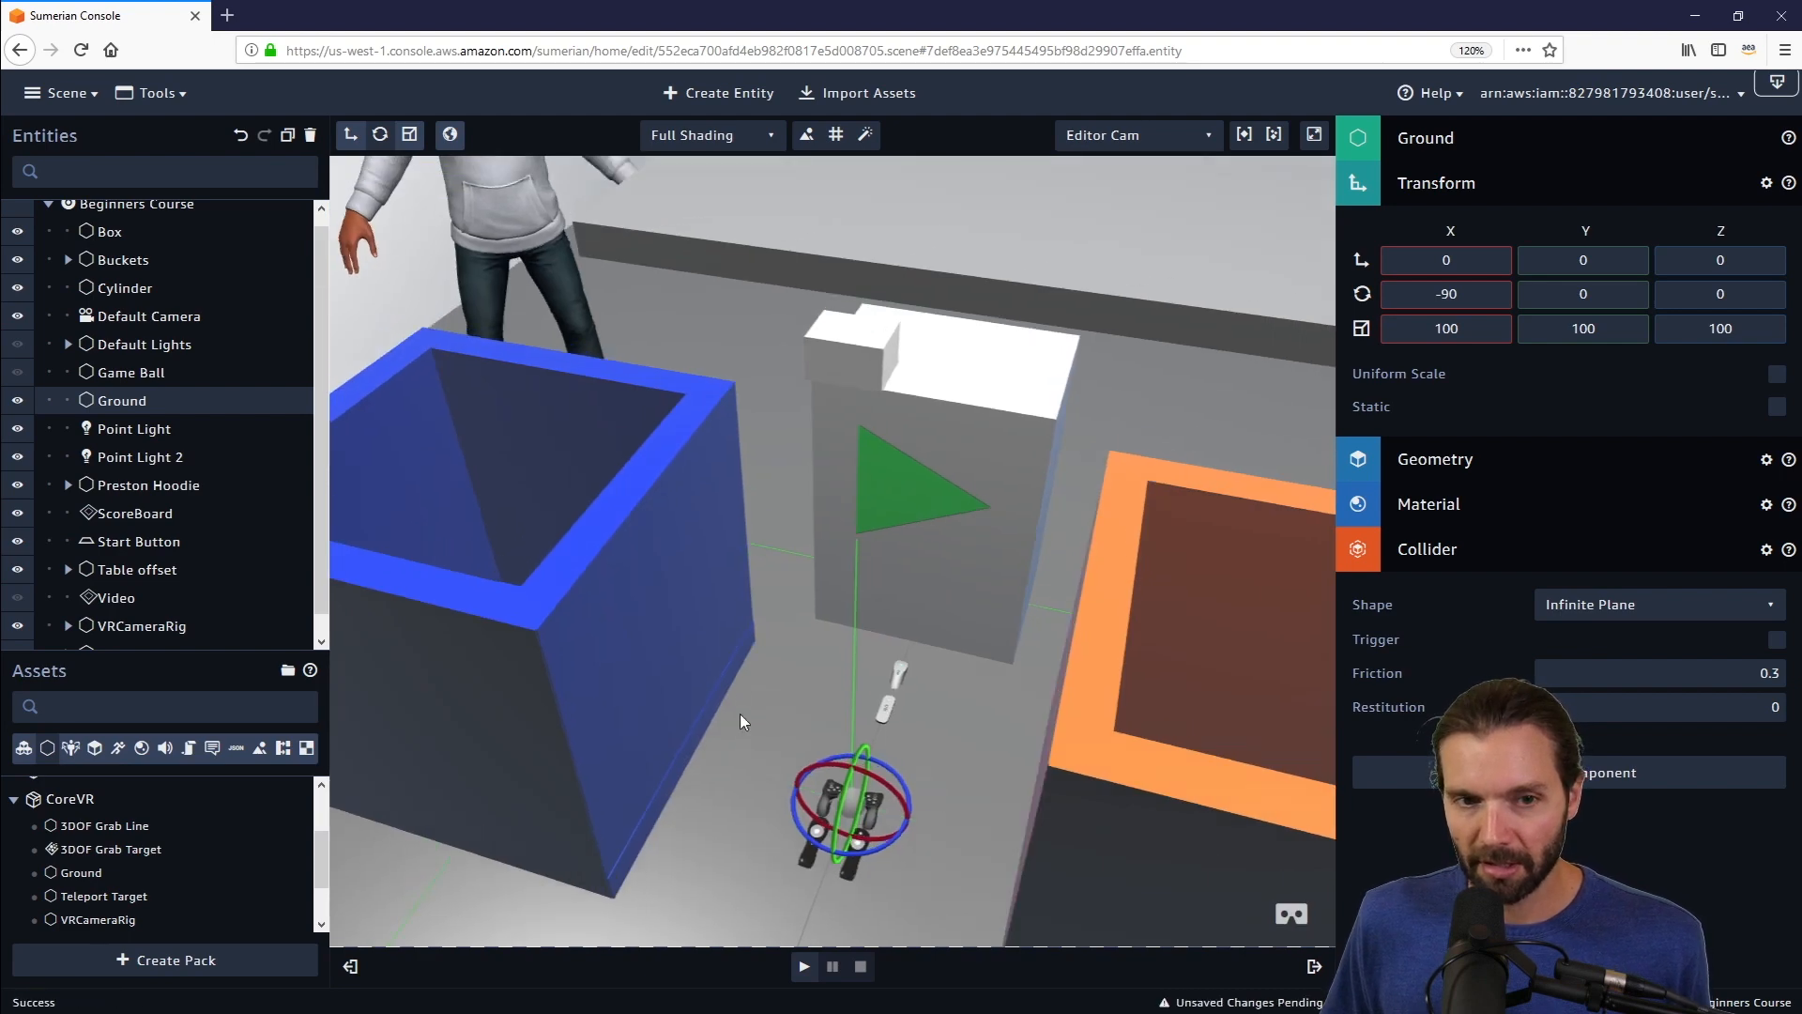
{"action": "mouse_move", "coordinate": [725, 819]}
{"action": "left_mouse_down"}
{"action": "mouse_move", "coordinate": [734, 753]}
{"action": "mouse_move", "coordinate": [735, 802]}
{"action": "left_mouse_up"}
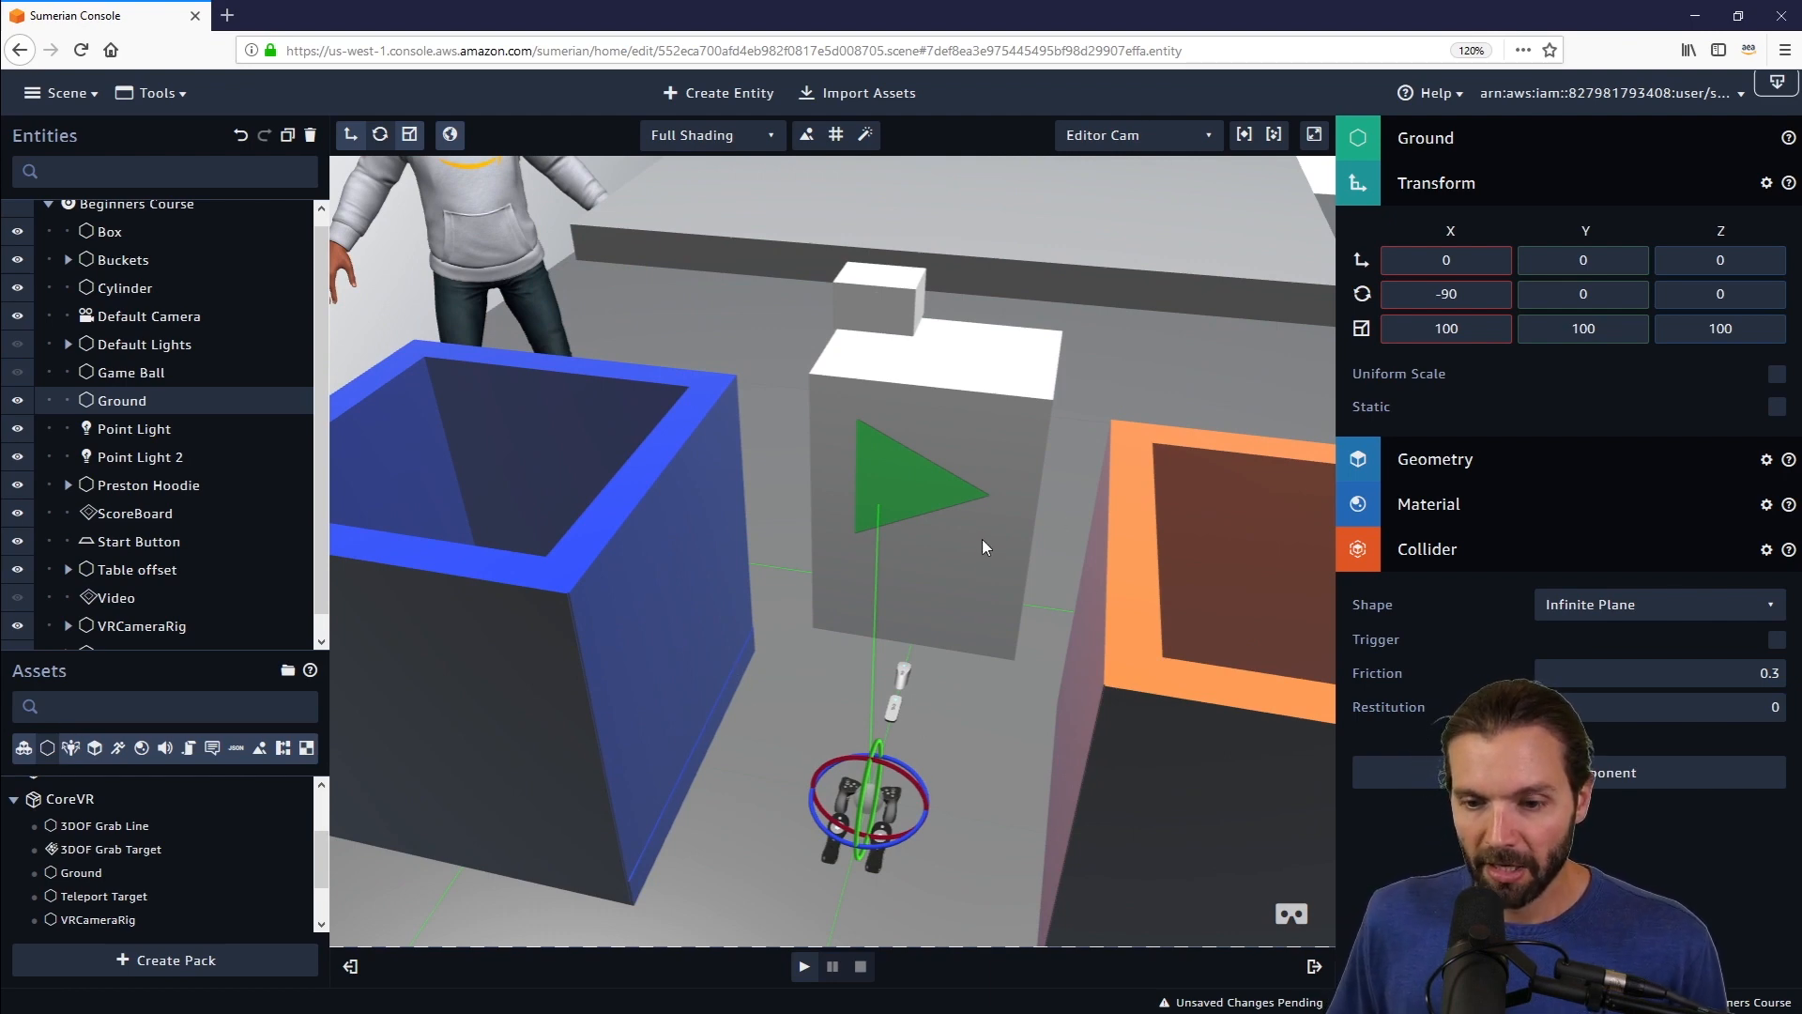
{"action": "left_click_drag", "start_coordinate": [1074, 377], "coordinate": [777, 574]}
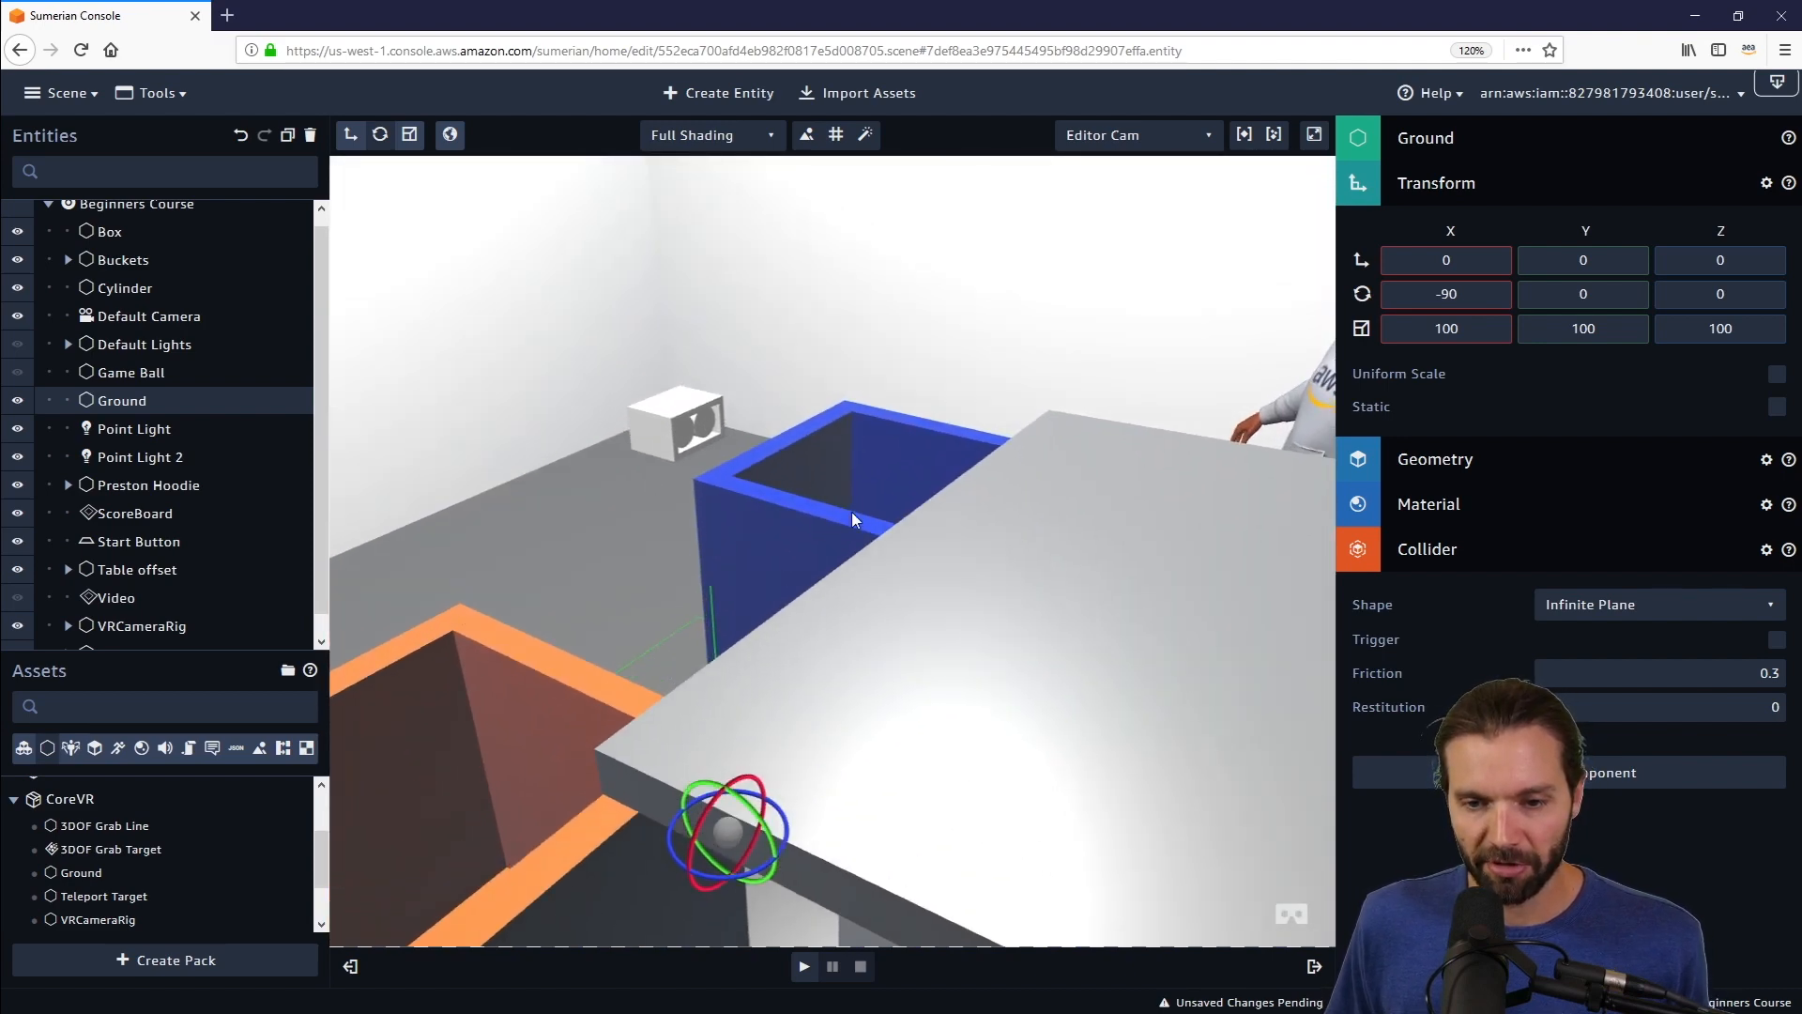
{"action": "left_click_drag", "start_coordinate": [853, 515], "coordinate": [855, 589]}
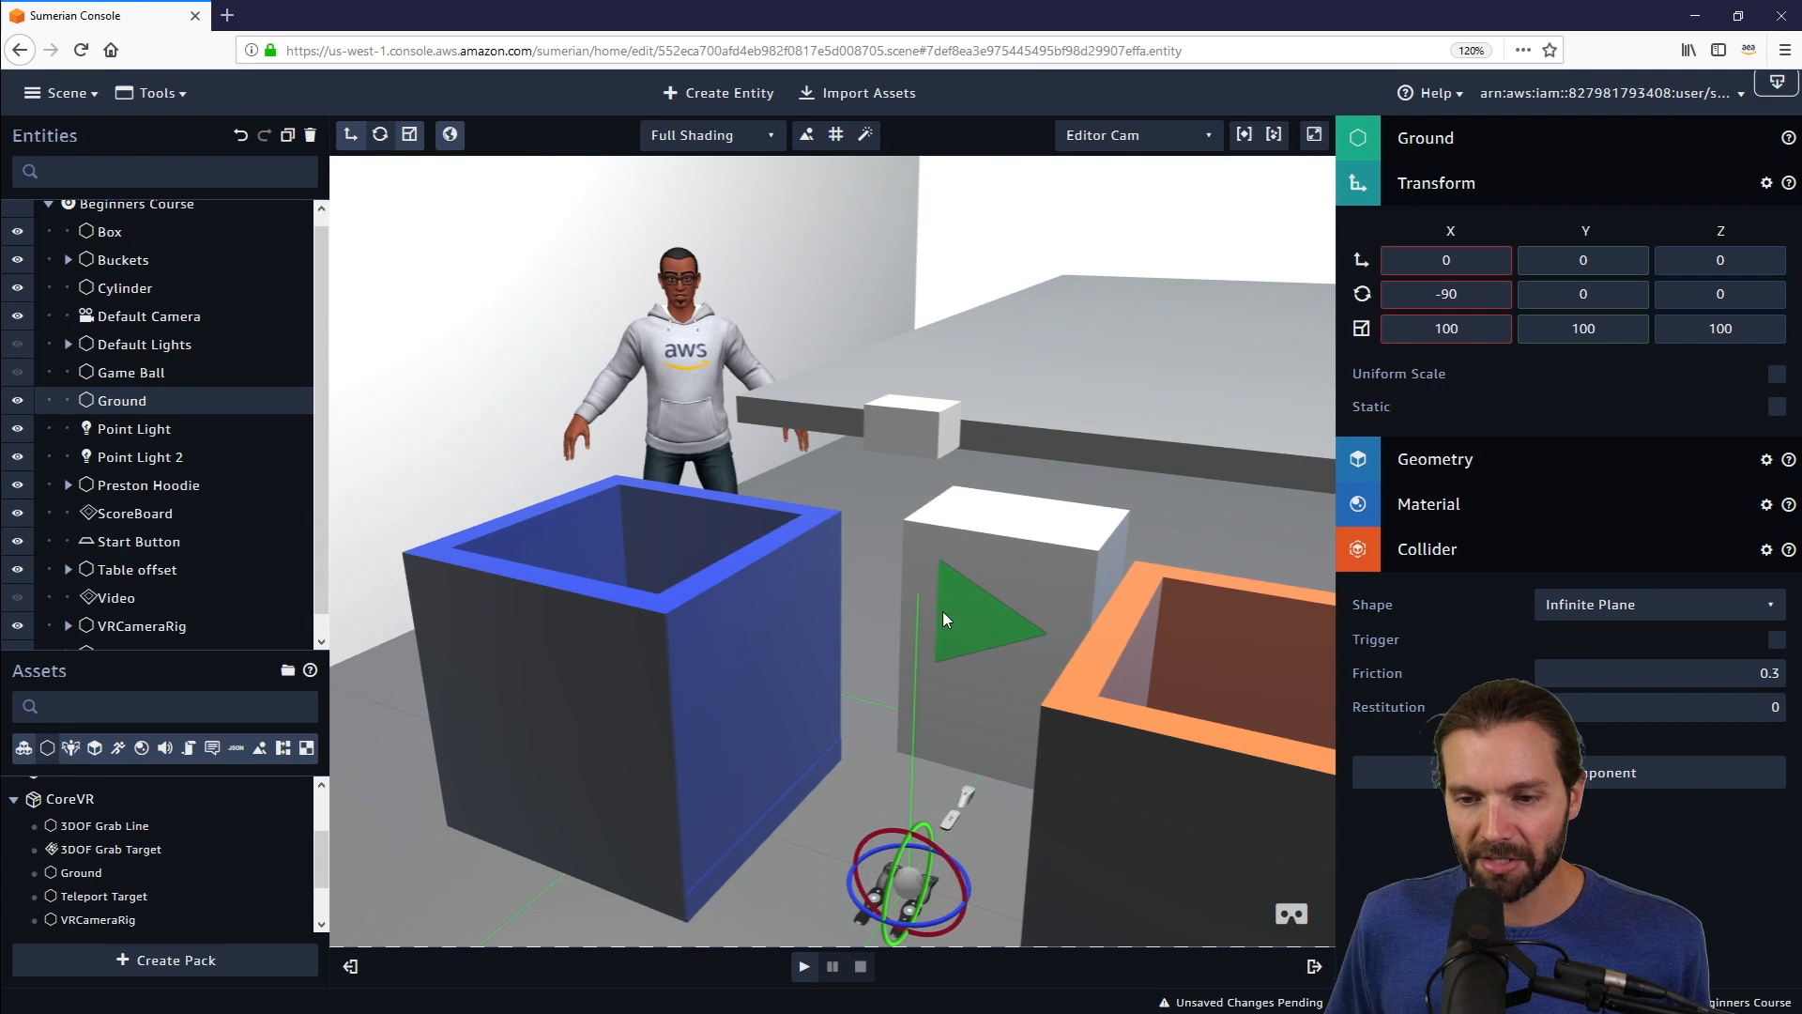
{"action": "left_click_drag", "start_coordinate": [1008, 583], "coordinate": [1072, 595]}
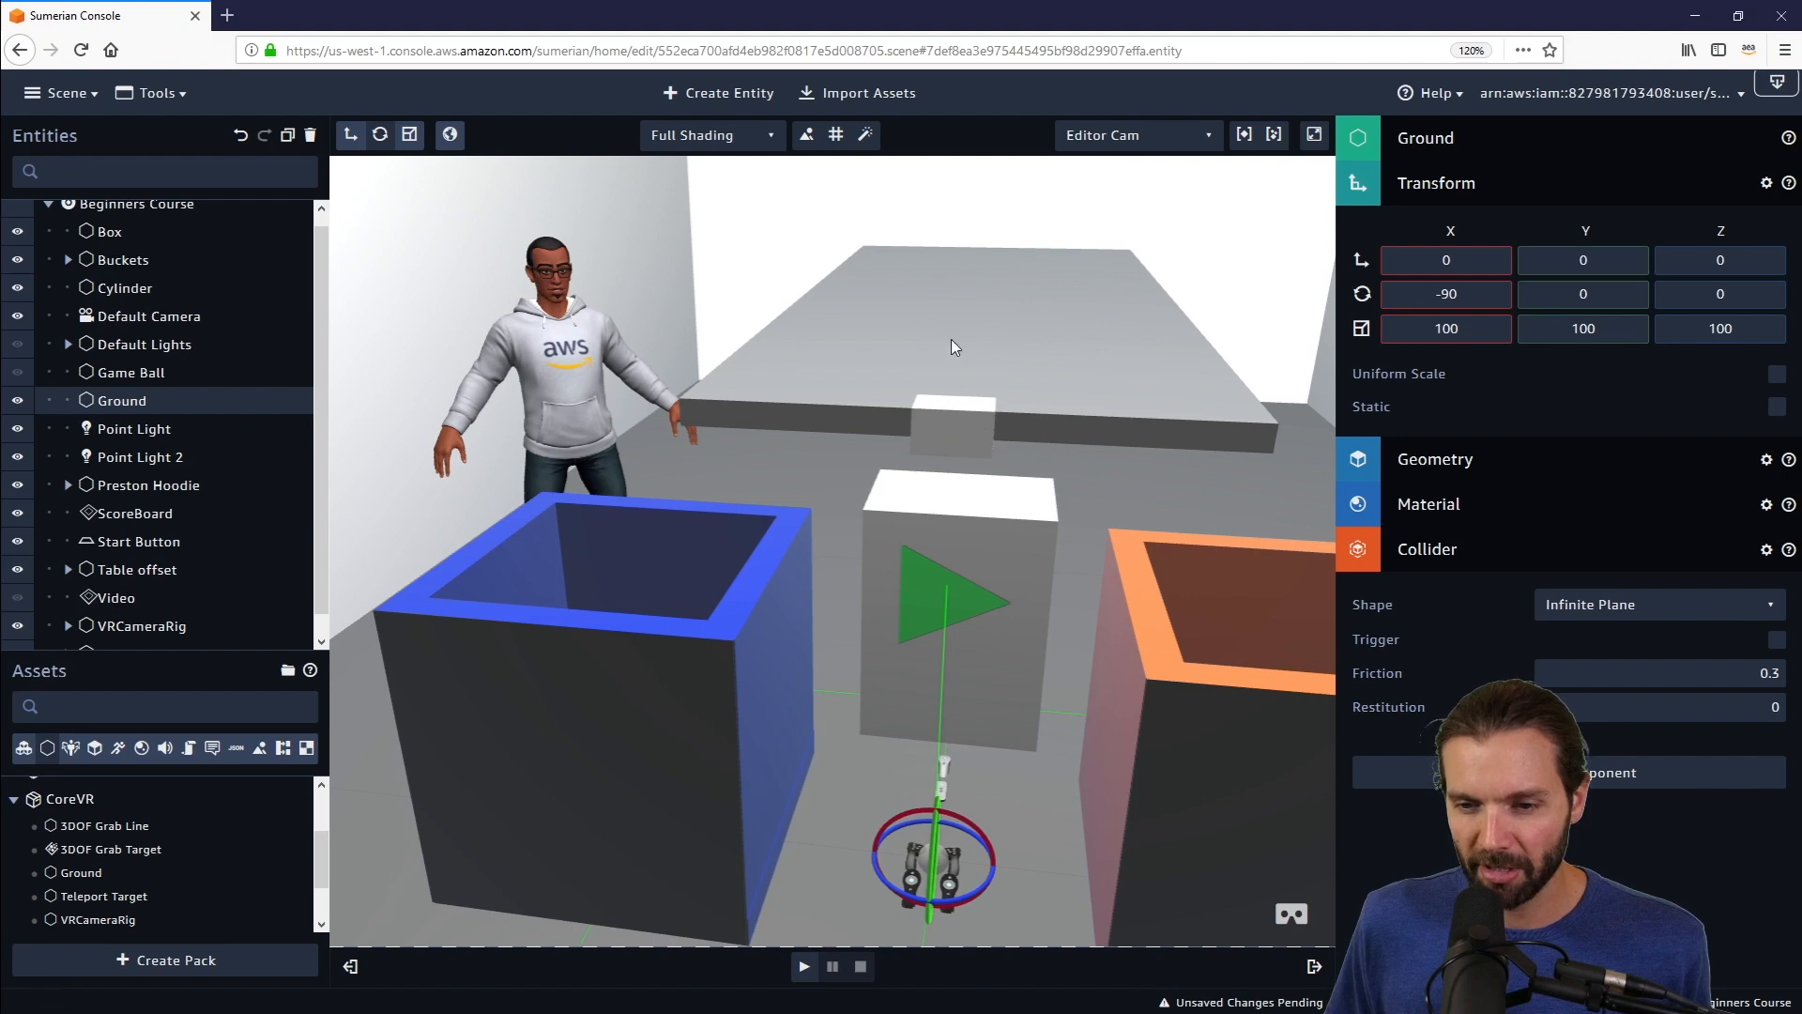
{"action": "right_click_drag", "start_coordinate": [848, 466], "coordinate": [1108, 452]}
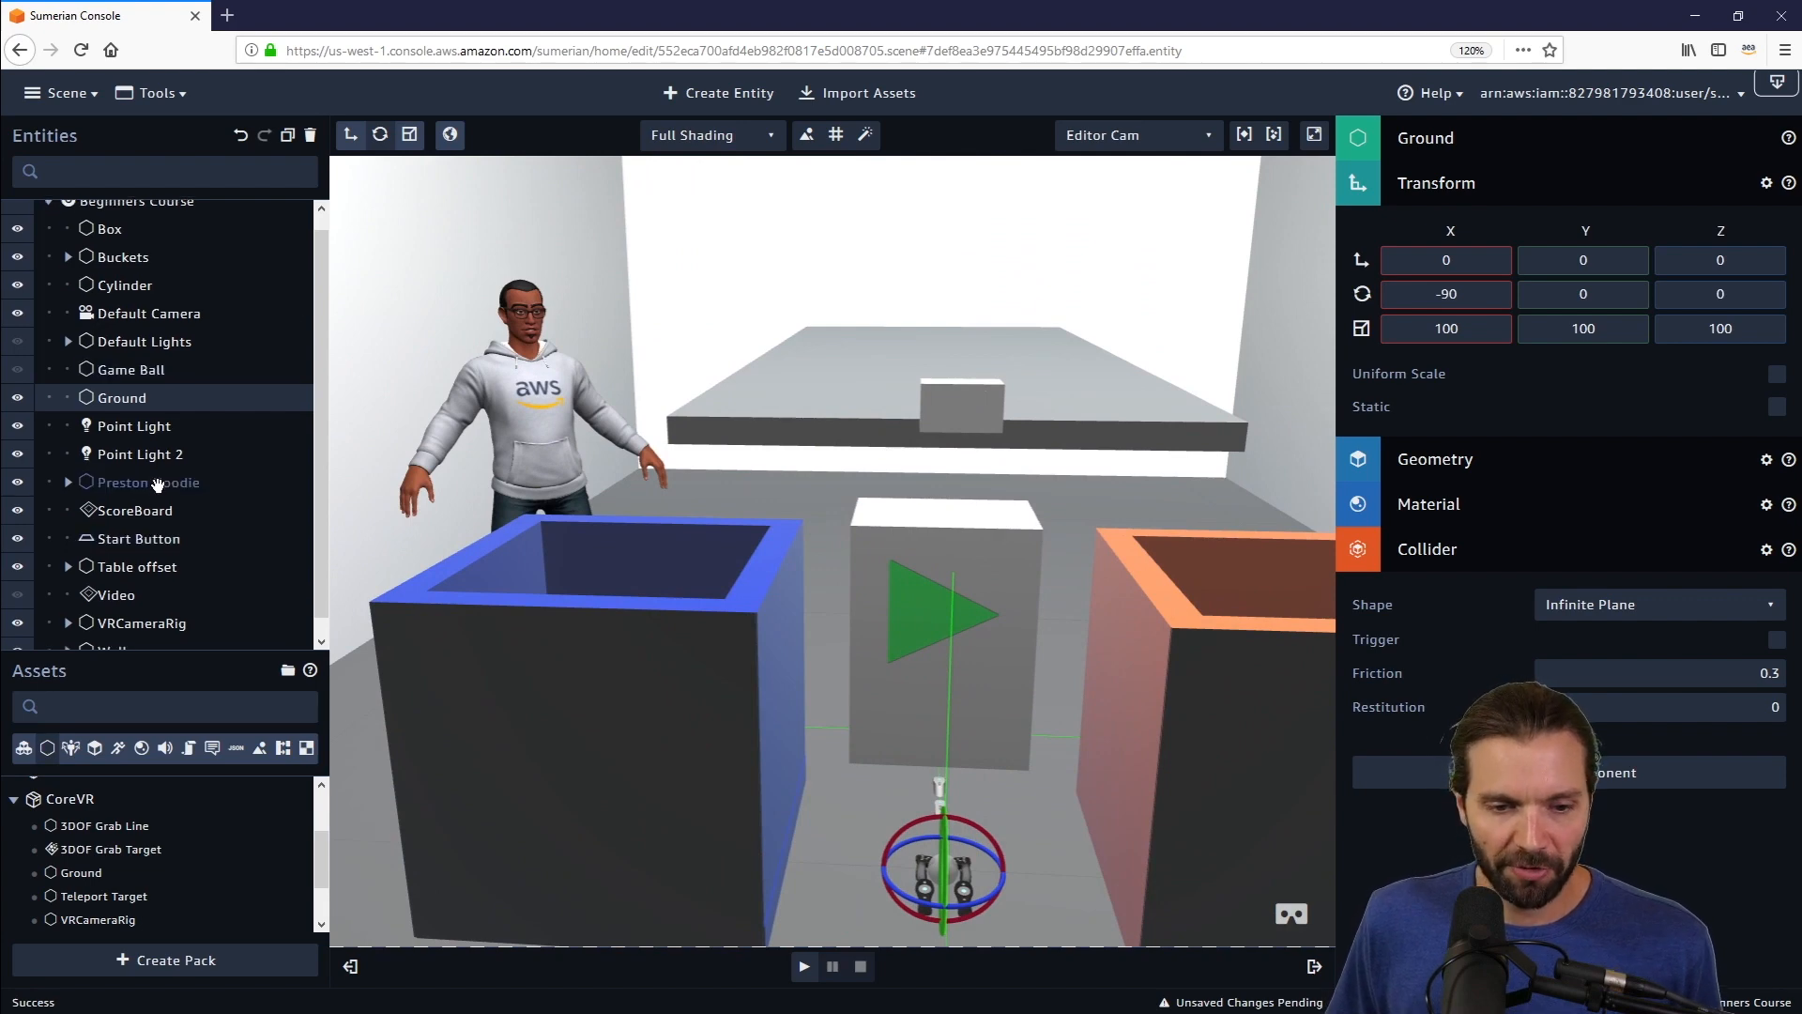
- Enable CurrentVRCameraRig on the VRCameraRig entity and widen its properties area
{"action": "scroll", "coordinate": [154, 611], "scroll_direction": "down", "scroll_amount": 1}
{"action": "left_click", "coordinate": [154, 608]}
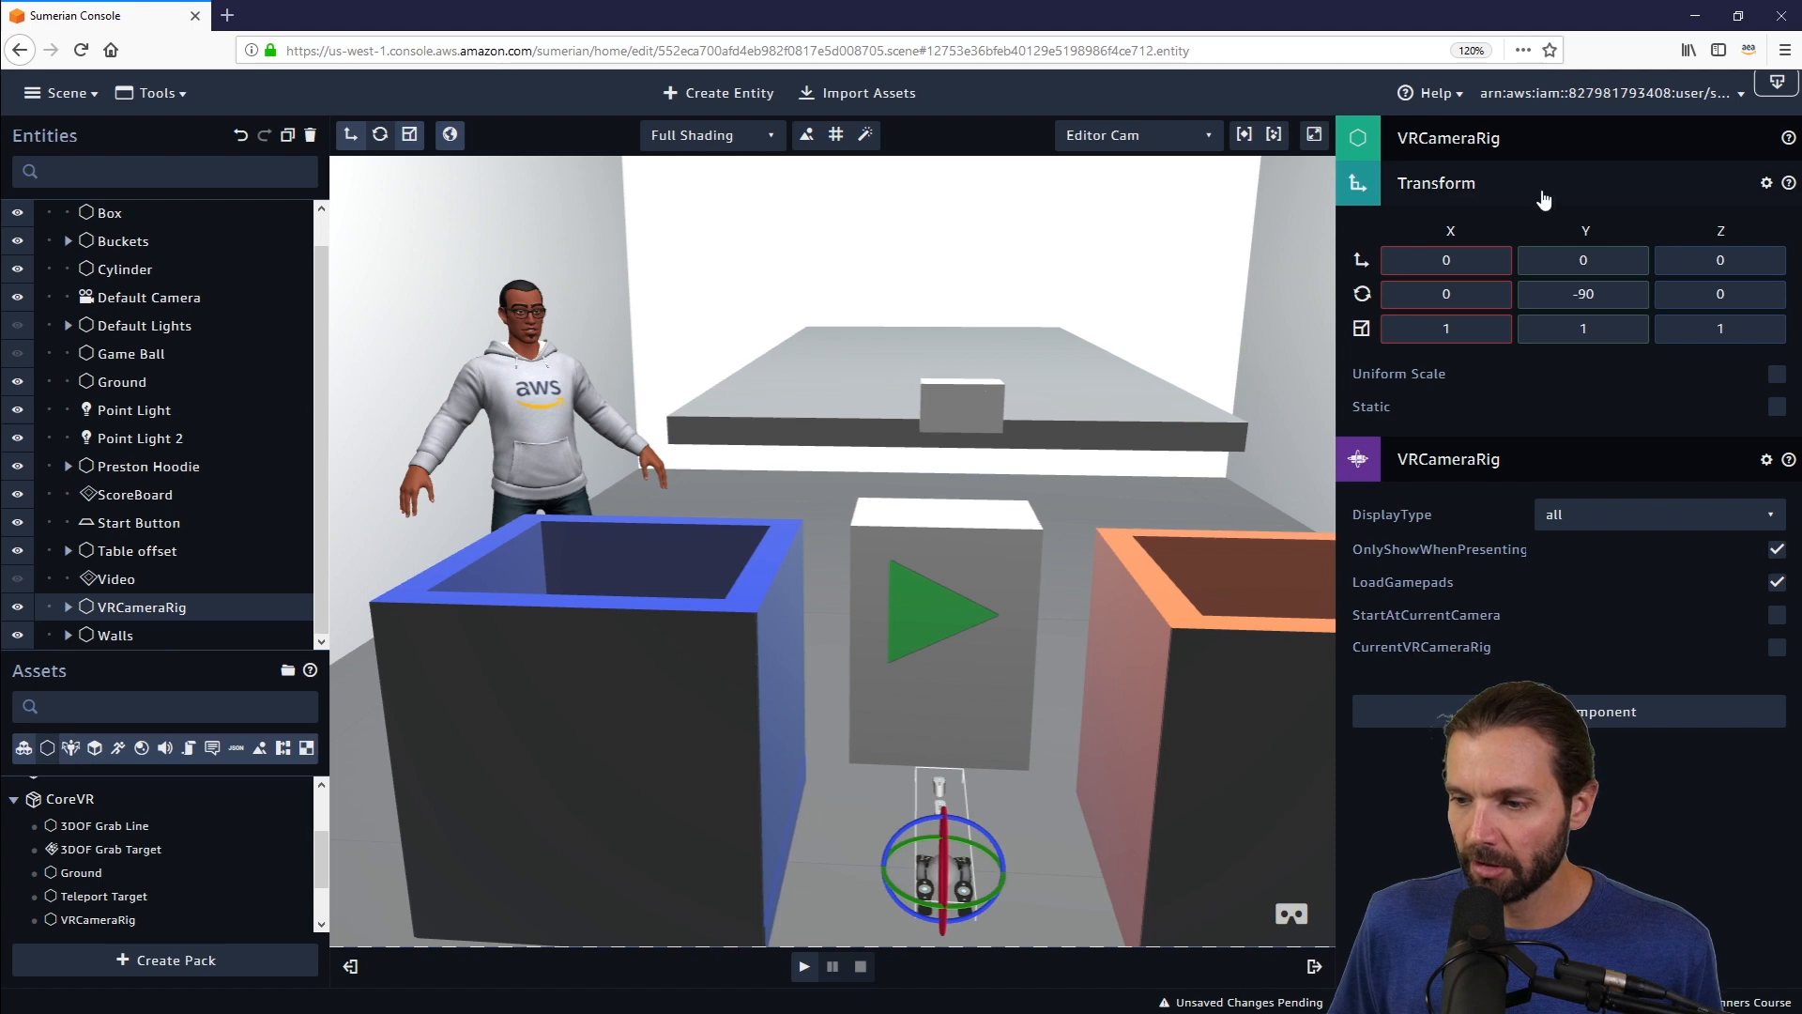
{"action": "left_click", "coordinate": [1544, 184]}
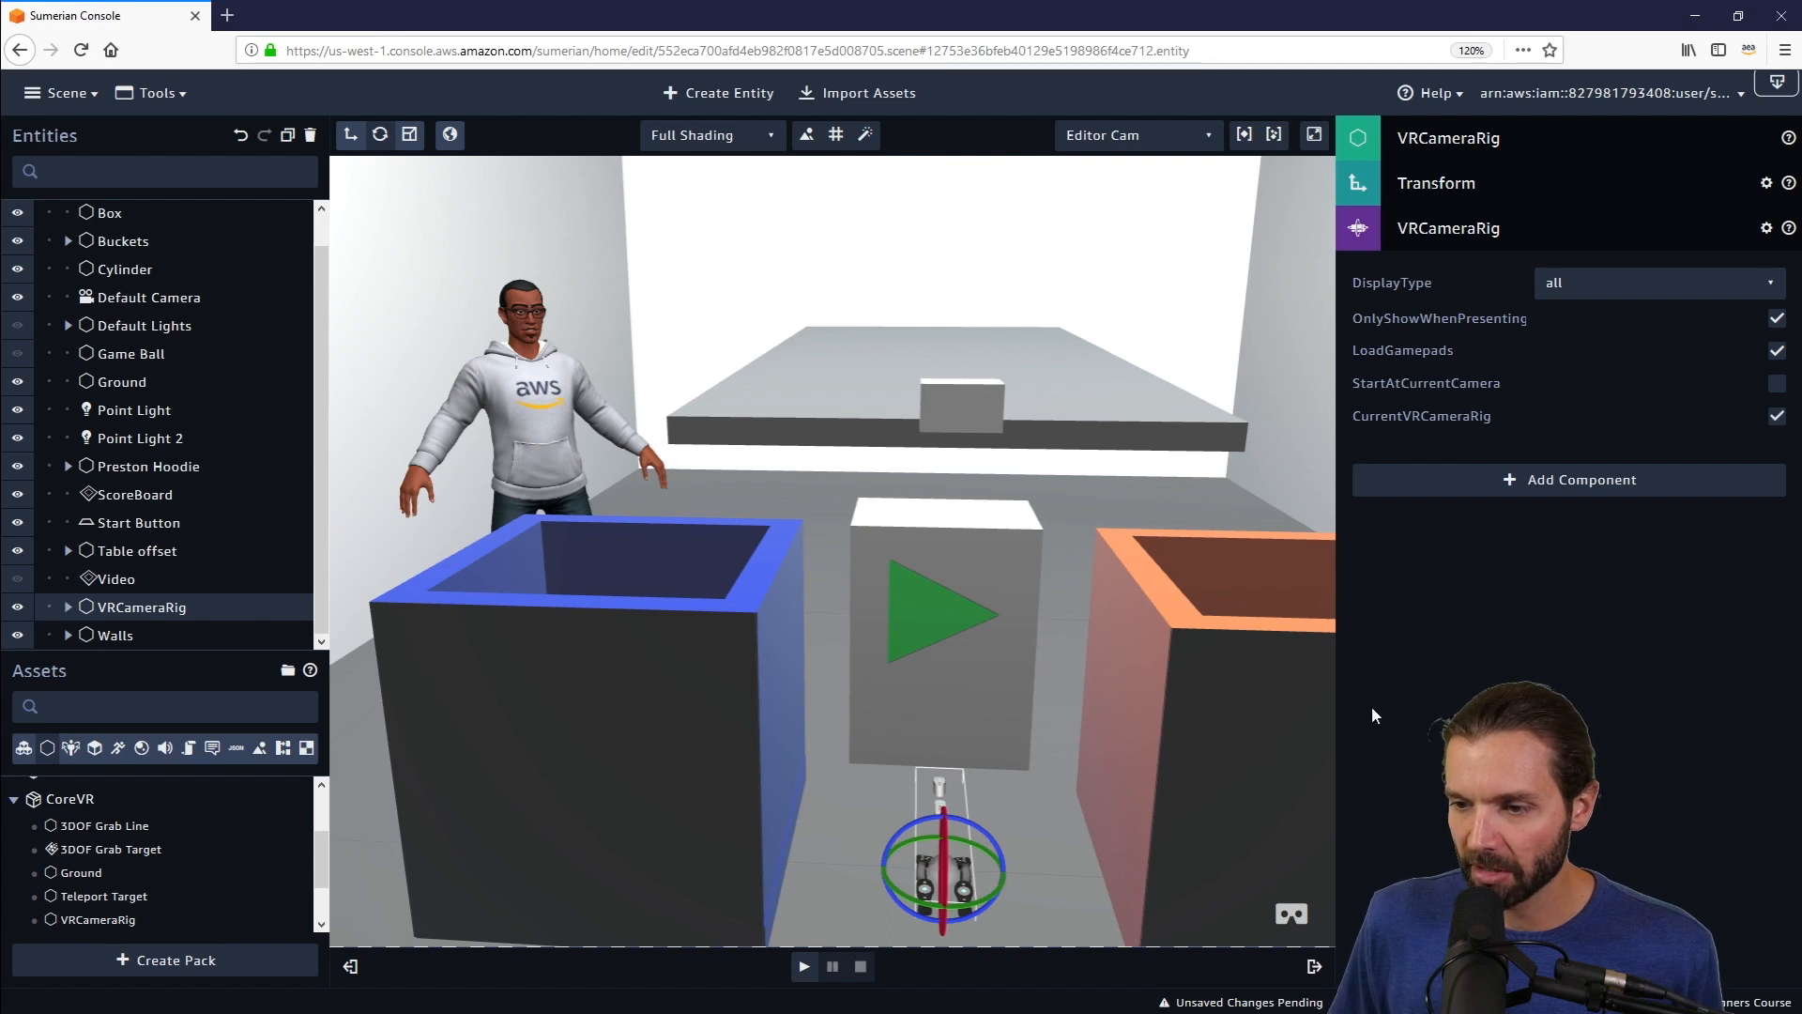
{"action": "left_click_drag", "start_coordinate": [1339, 696], "coordinate": [1388, 681]}
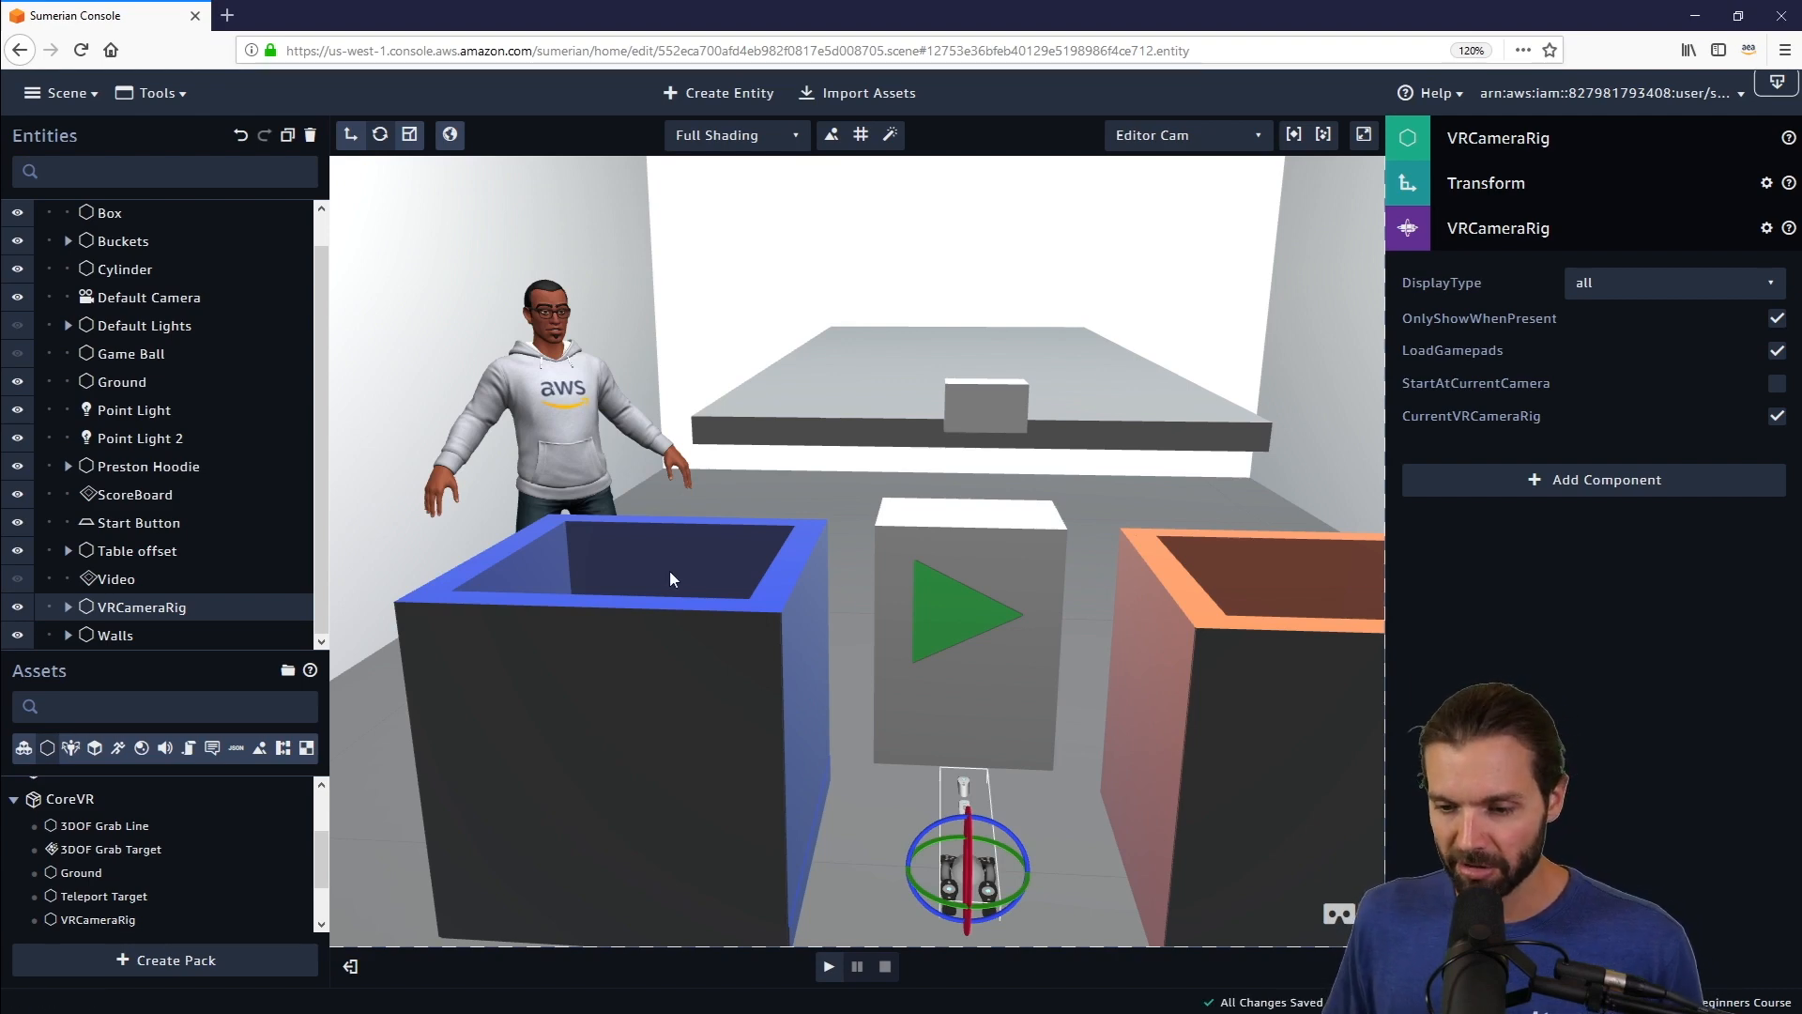
- Expand VRCameraRig and its Tracker in the entity hierarchy down to the controller entities and HMDCamera
{"action": "left_click", "coordinate": [69, 611]}
{"action": "scroll", "coordinate": [85, 620], "scroll_direction": "down", "scroll_amount": 1}
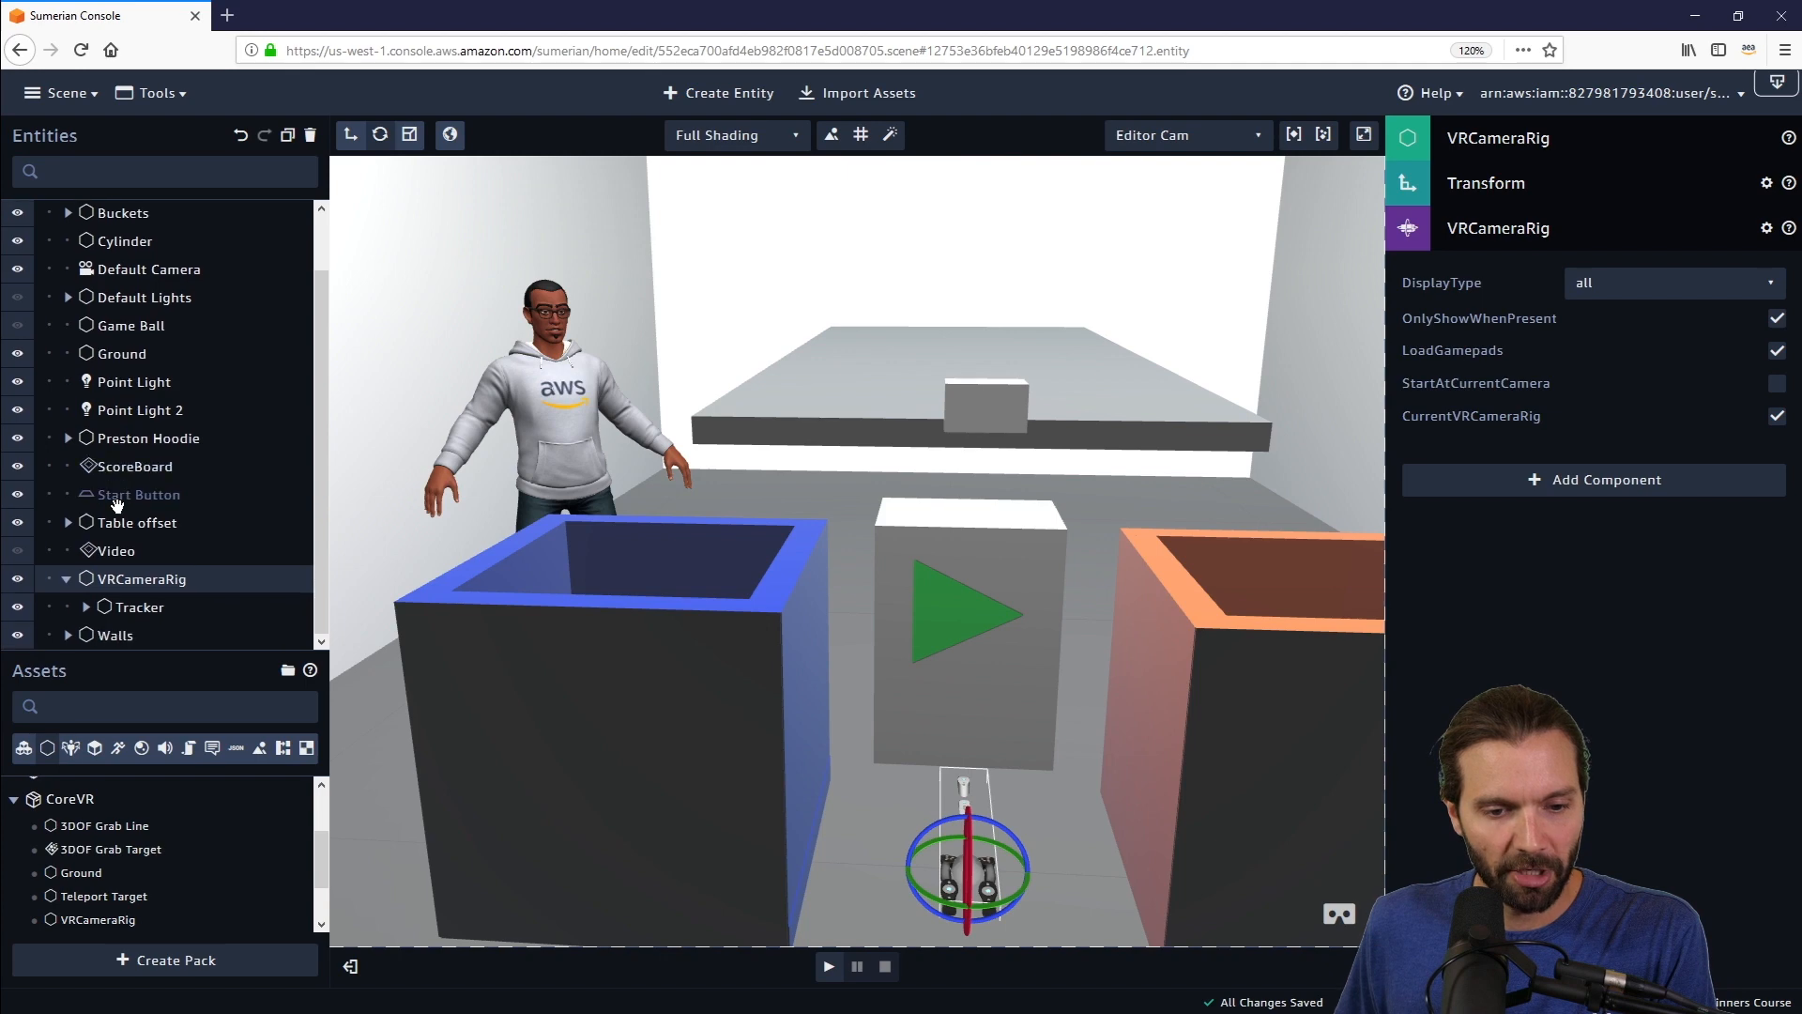
{"action": "left_click", "coordinate": [86, 610]}
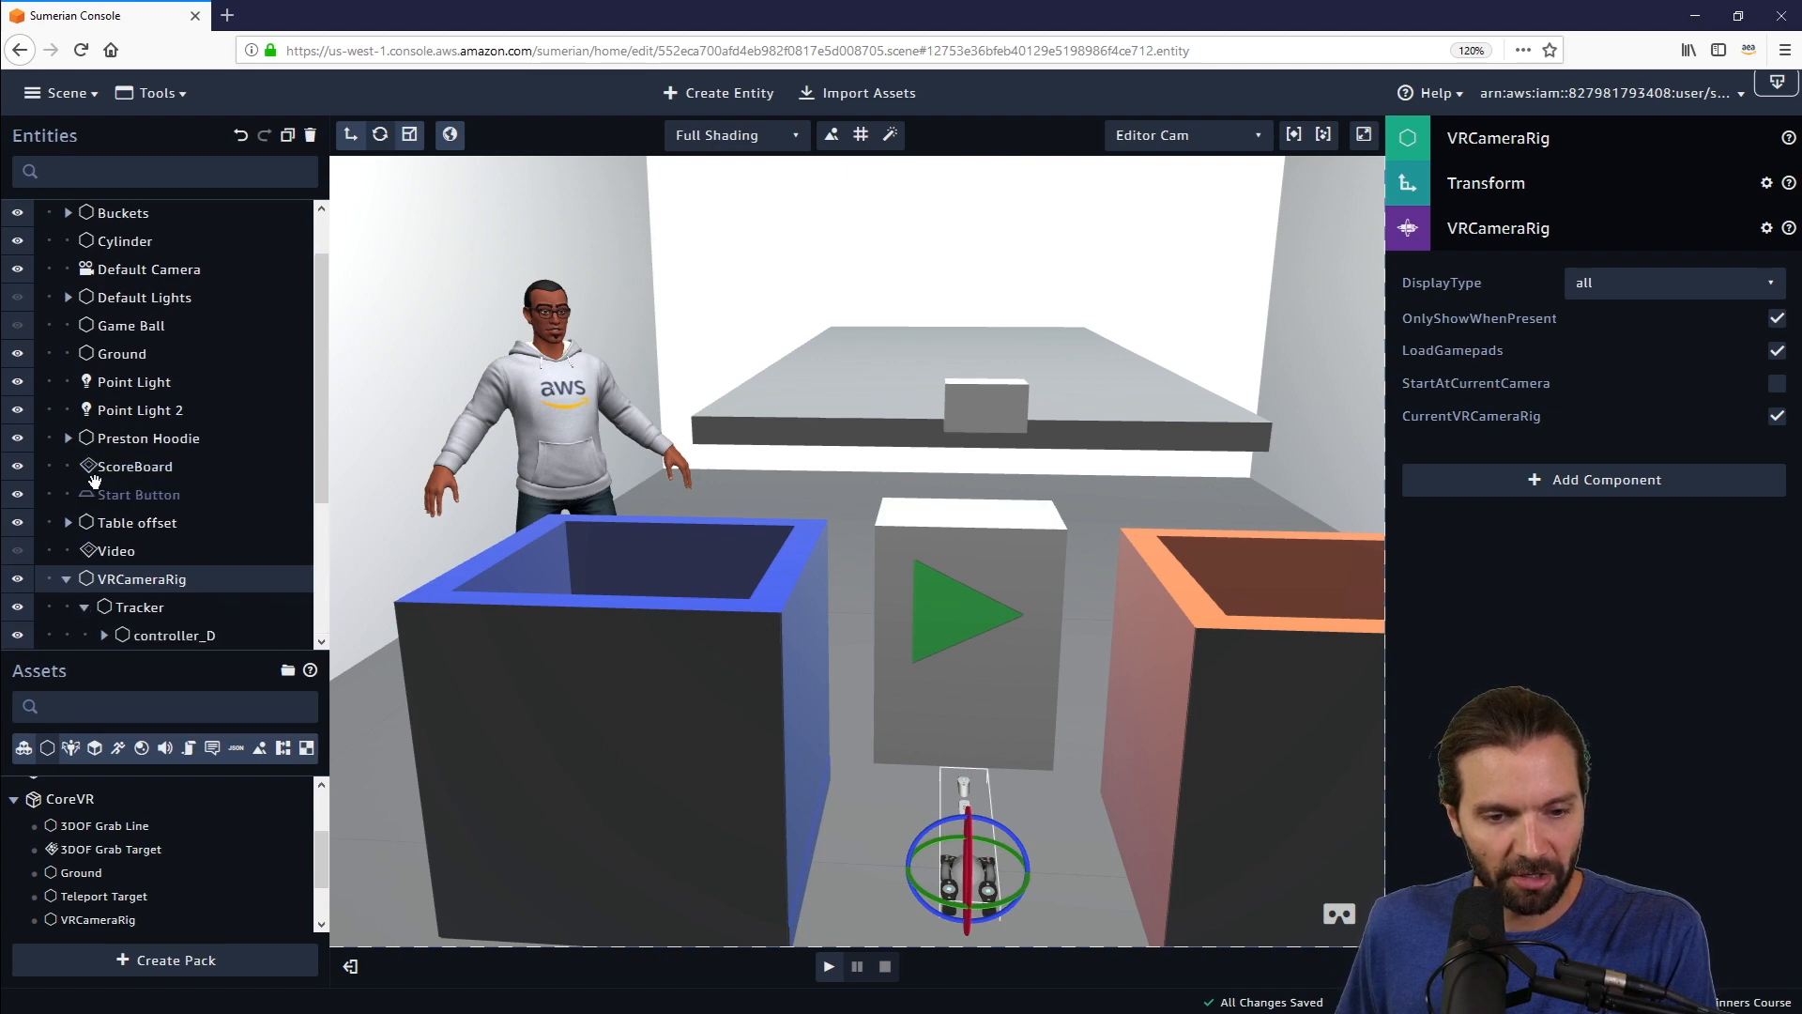
{"action": "scroll", "coordinate": [96, 507], "scroll_direction": "down", "scroll_amount": 3}
{"action": "left_click_drag", "start_coordinate": [154, 439], "coordinate": [187, 498]}
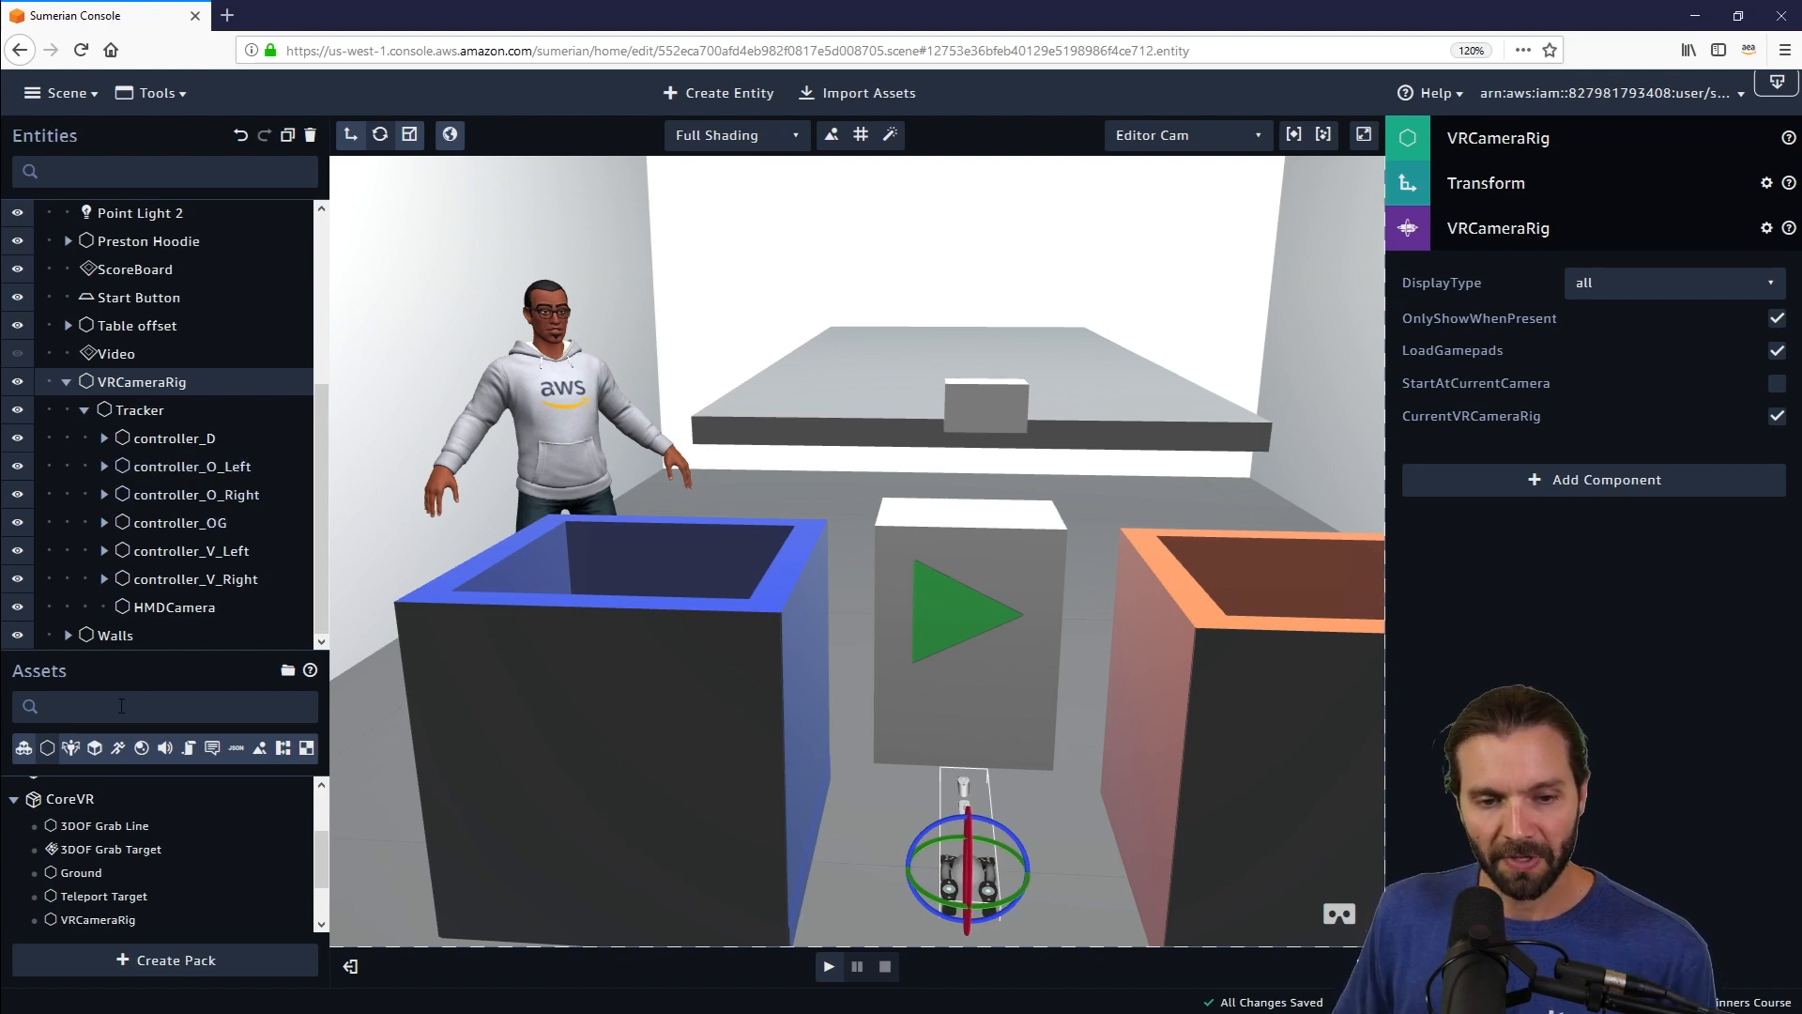
{"action": "left_click_drag", "start_coordinate": [142, 646], "coordinate": [148, 626]}
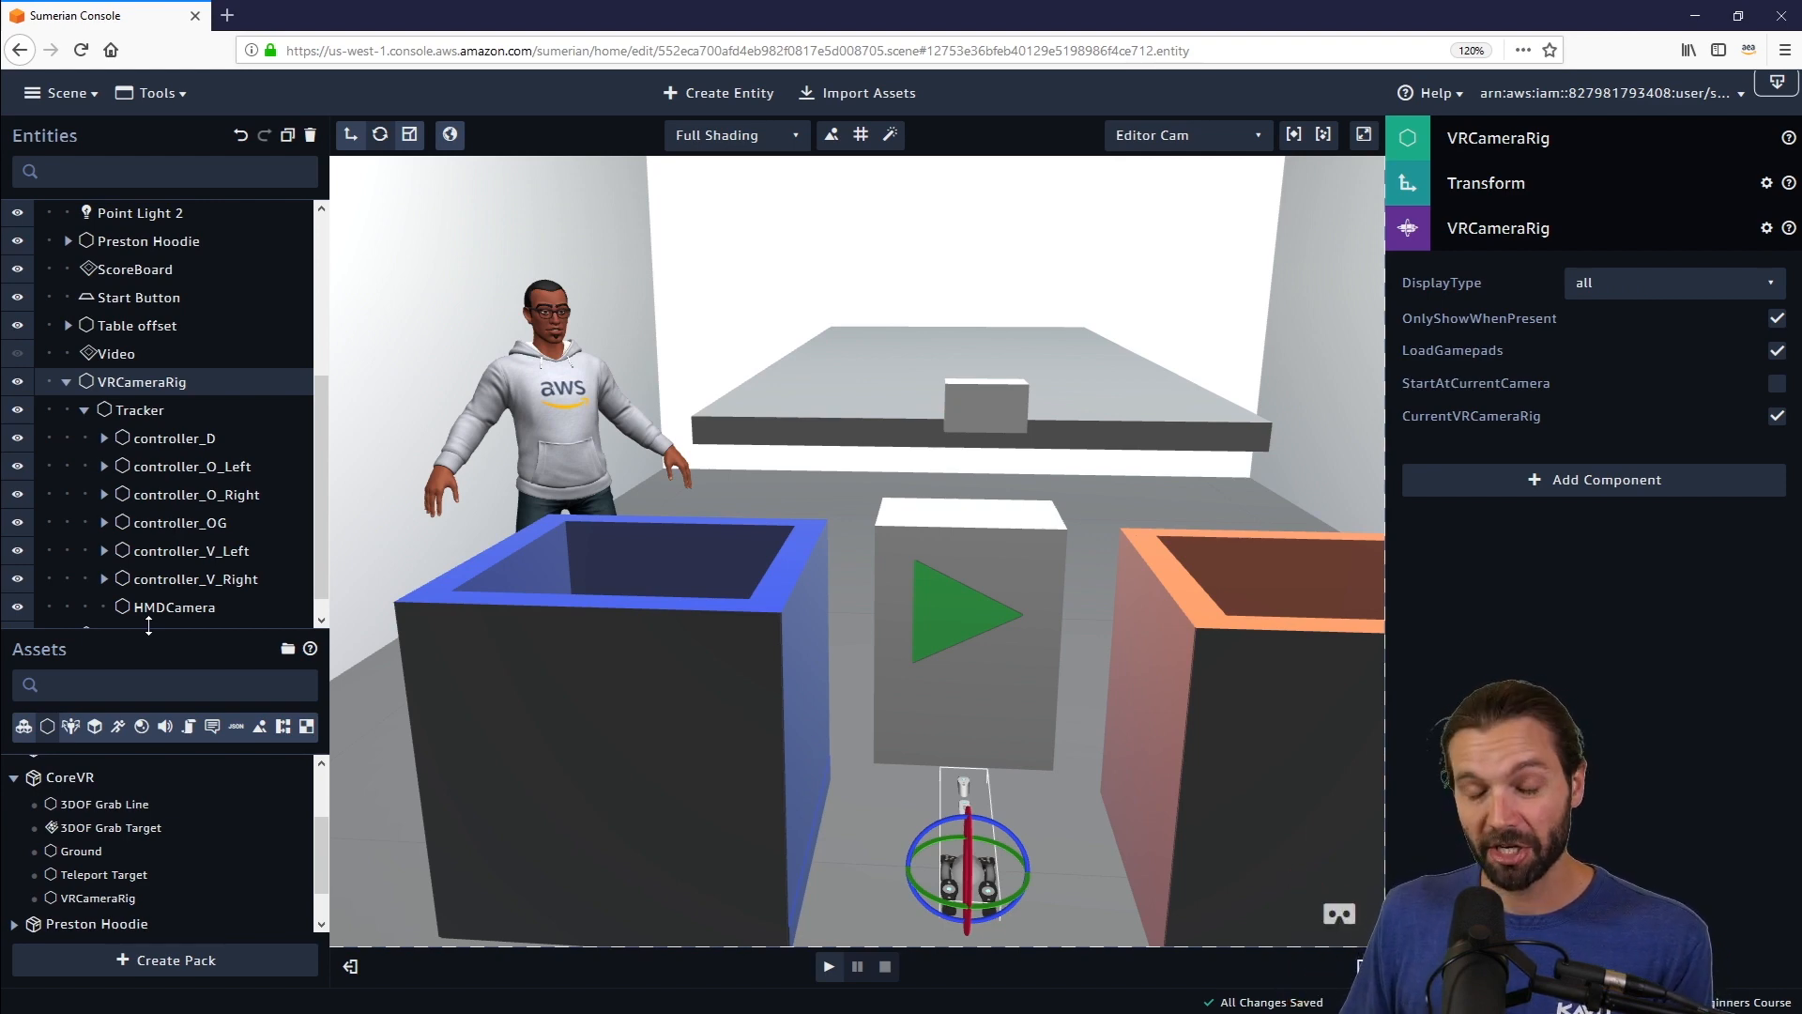
- Add a Script component to both controller_O_Left and controller_O_Right under the rig's Tracker
{"action": "left_click", "coordinate": [175, 466]}
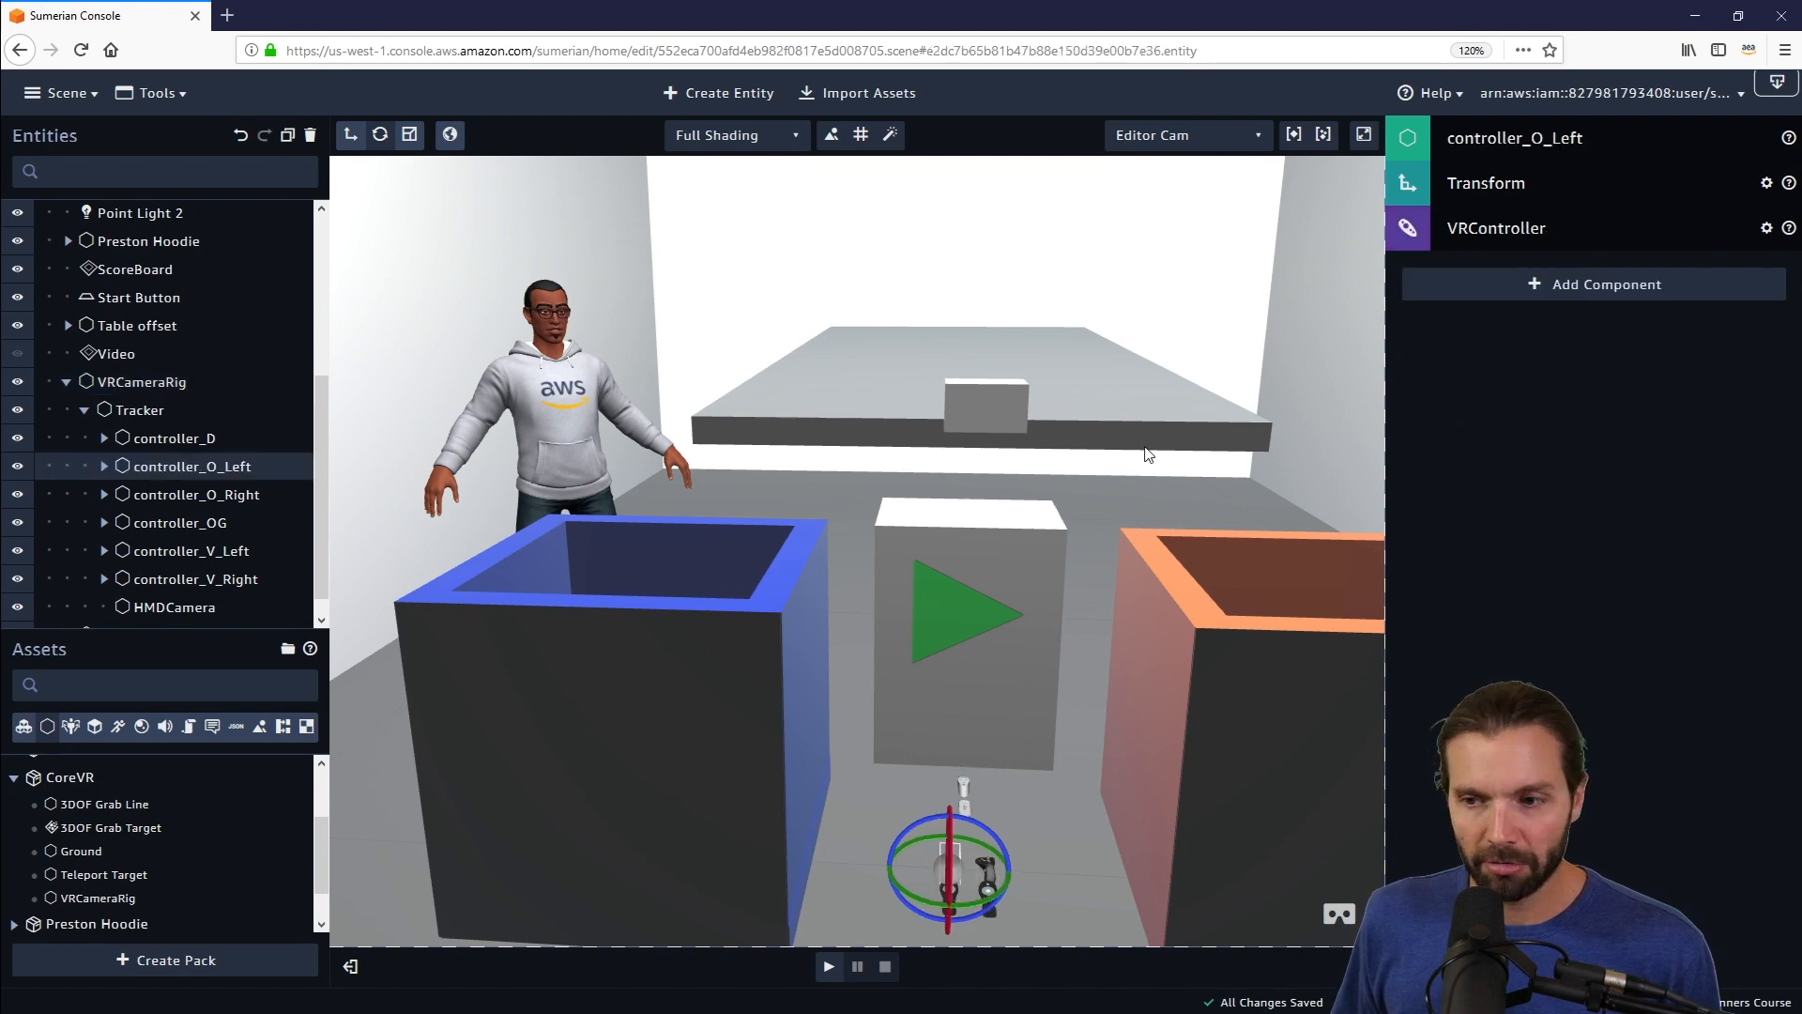
{"action": "left_click", "coordinate": [175, 495]}
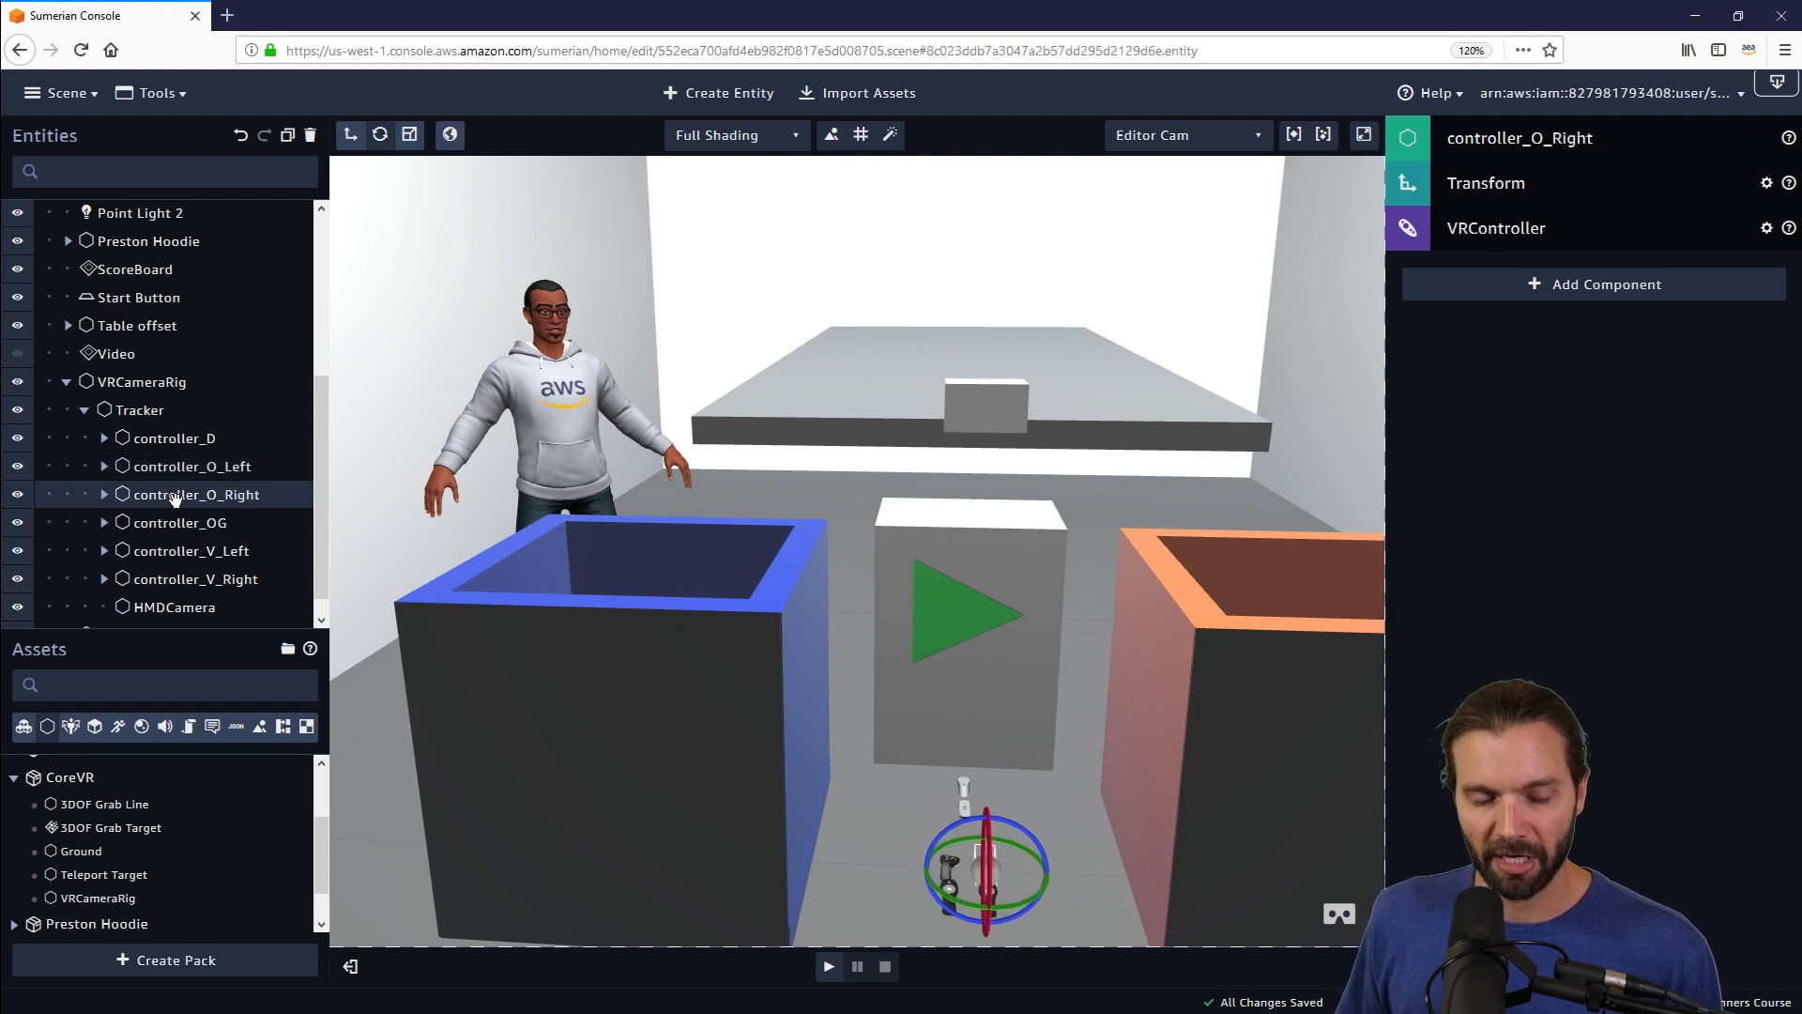
{"action": "left_click", "coordinate": [178, 466]}
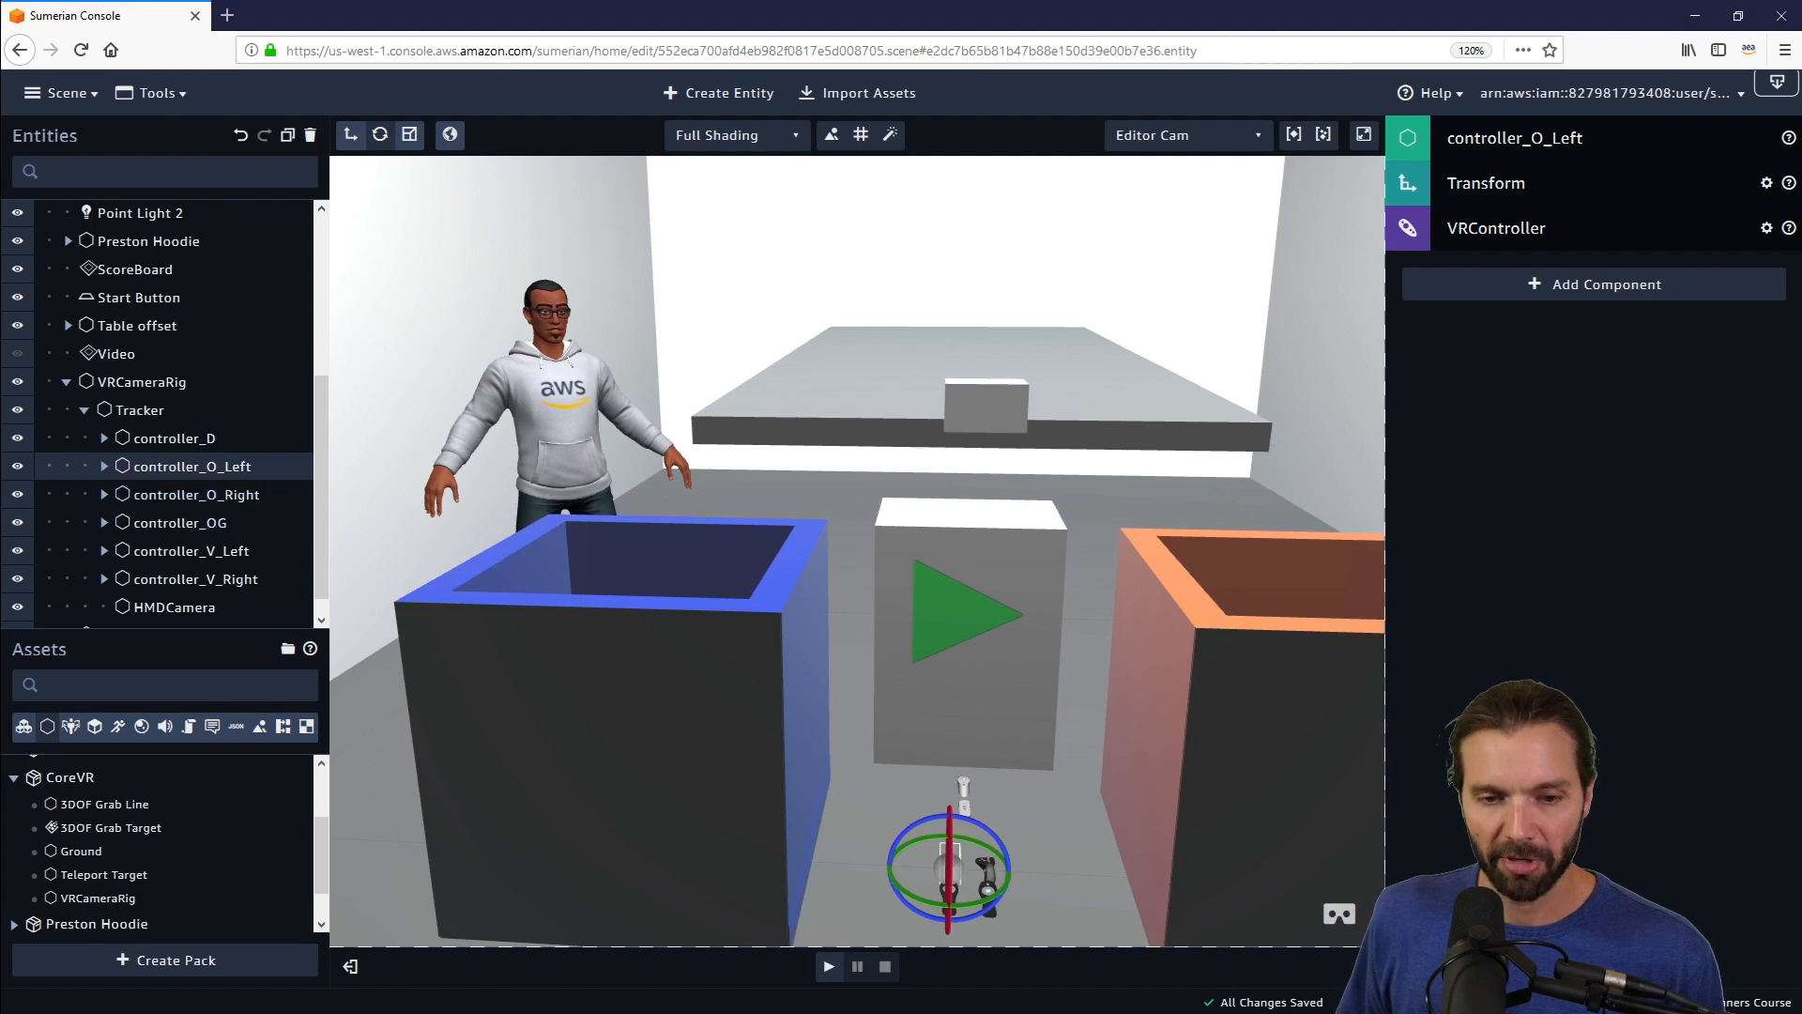
{"action": "left_click", "coordinate": [1594, 289]}
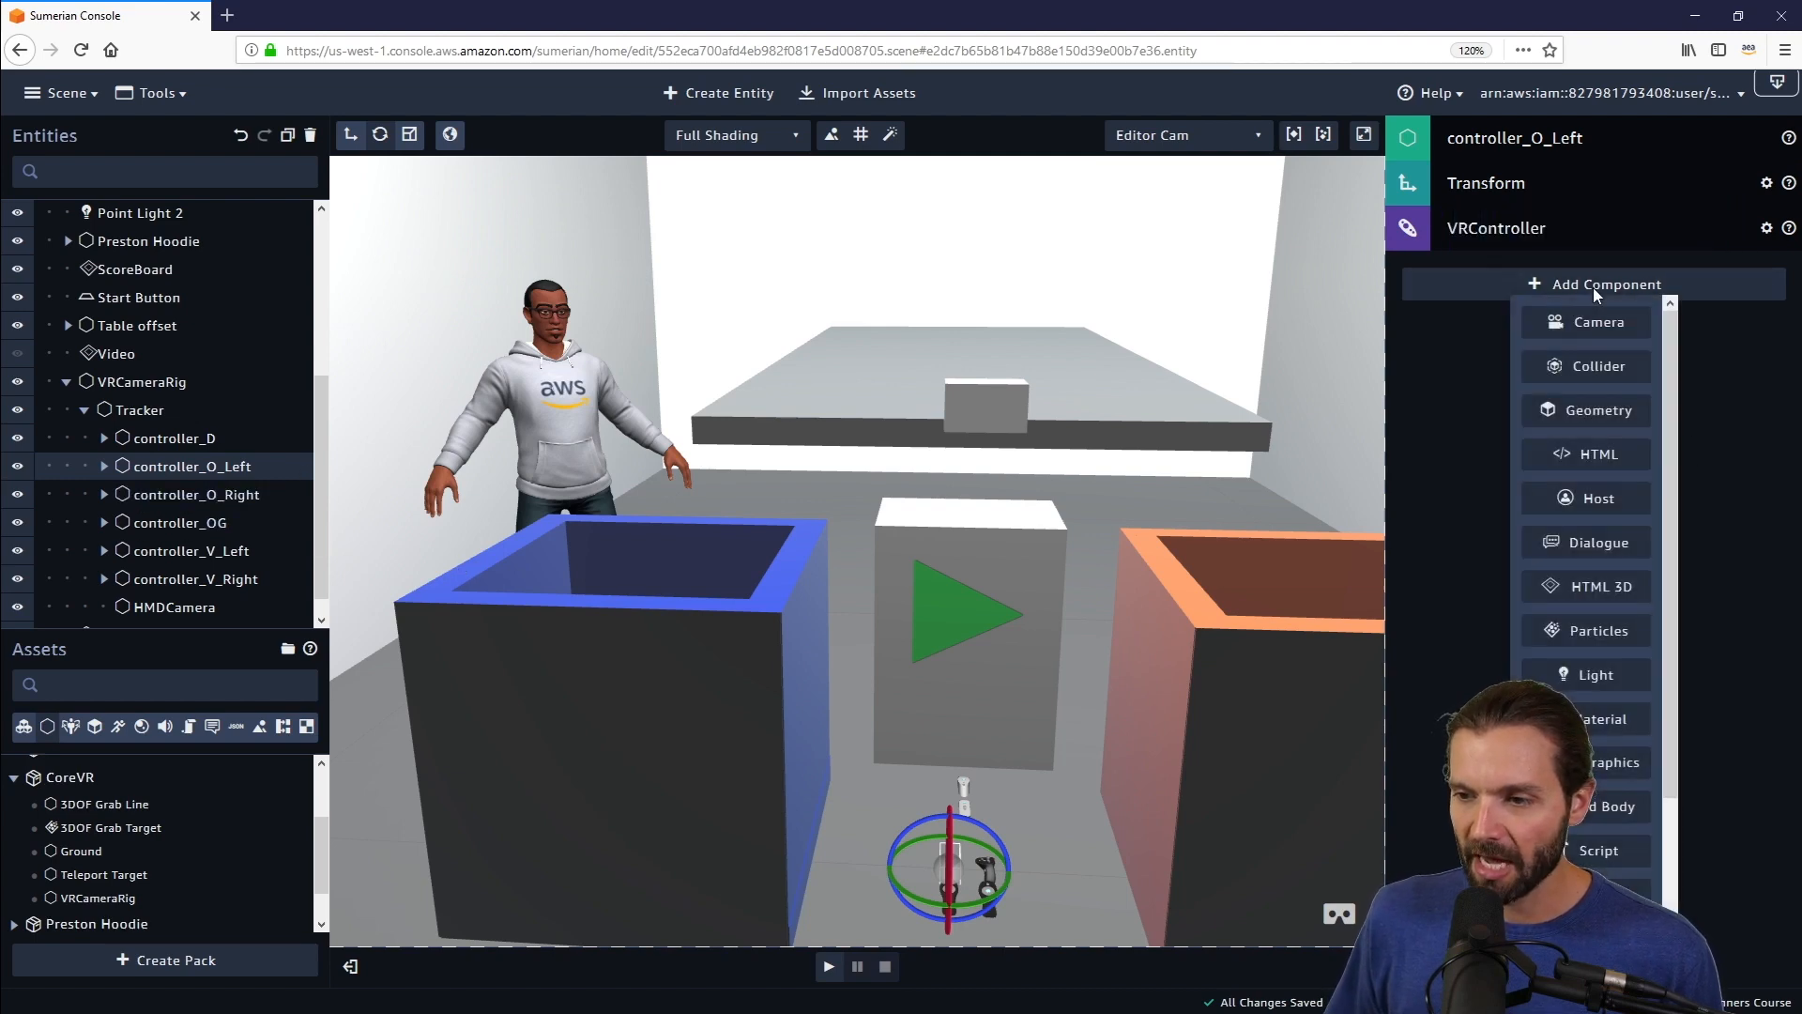
{"action": "left_click", "coordinate": [1595, 849]}
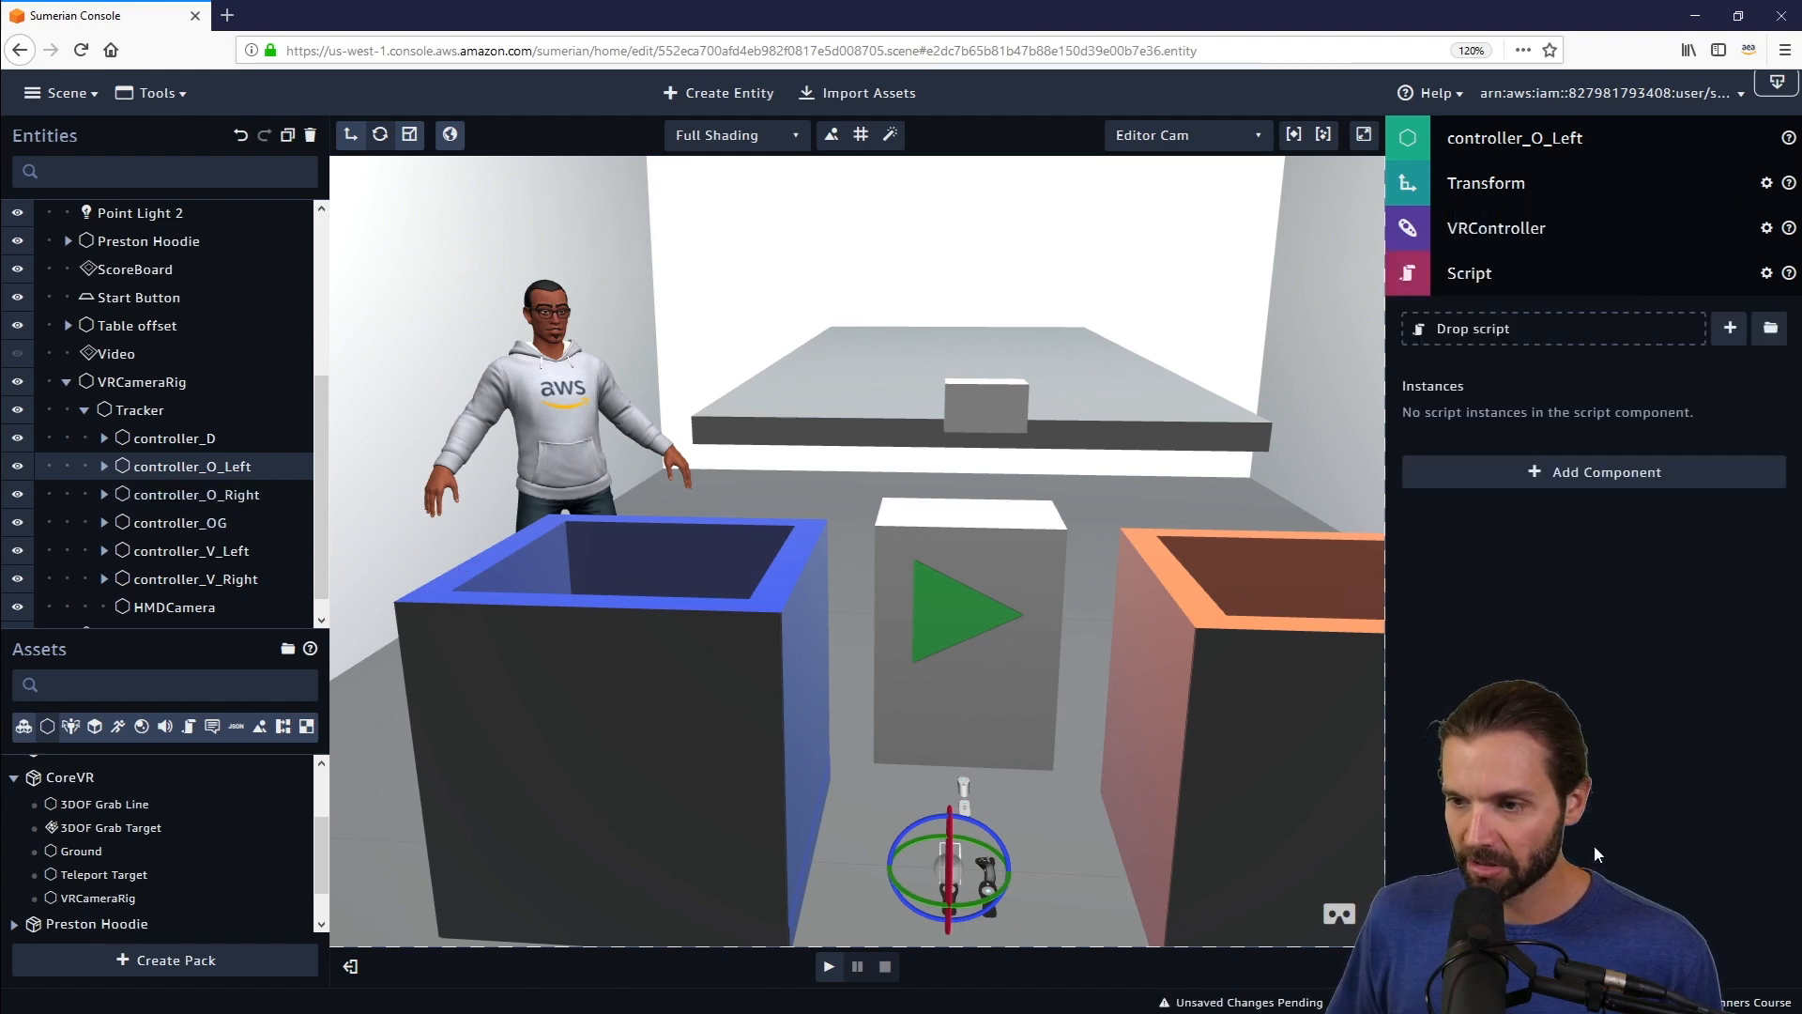
{"action": "left_click", "coordinate": [197, 495]}
{"action": "left_click", "coordinate": [1615, 286]}
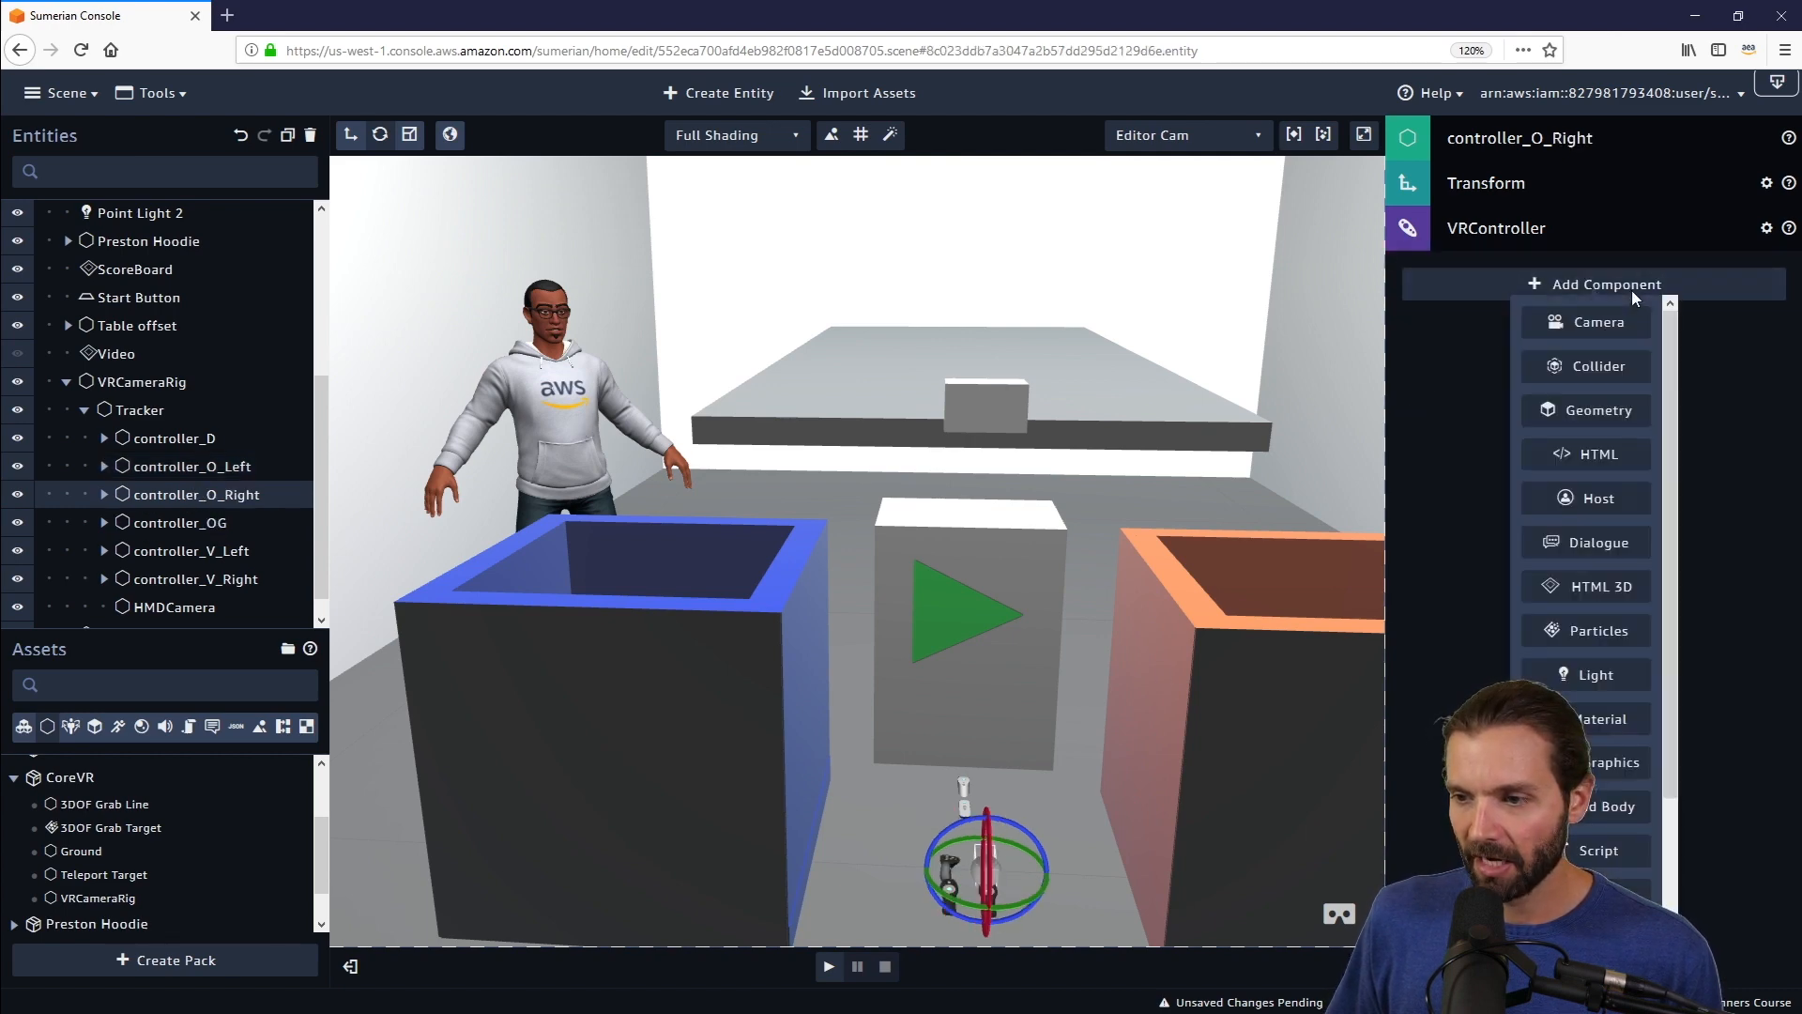
{"action": "left_click", "coordinate": [1601, 852]}
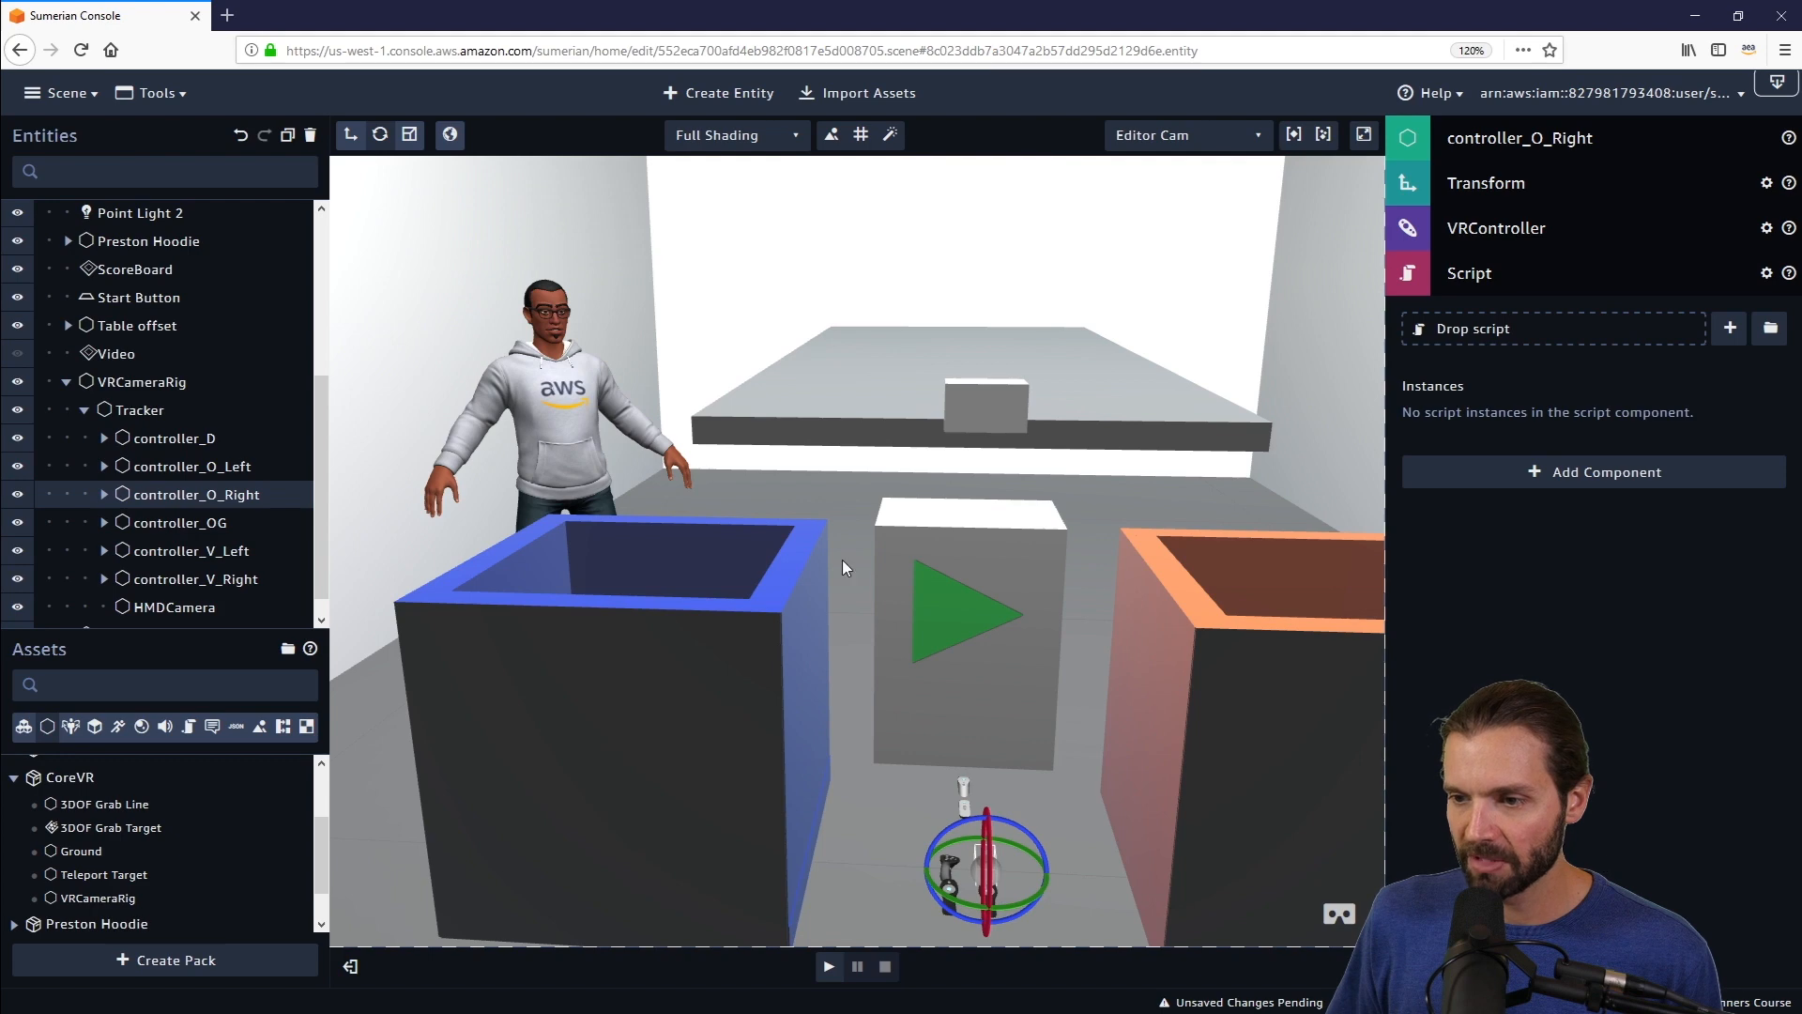
- Attach the CoreVR pack's Teleport script to the Script components of controller_O_Right and controller_O_Left
{"action": "left_click_drag", "start_coordinate": [165, 630], "coordinate": [166, 529]}
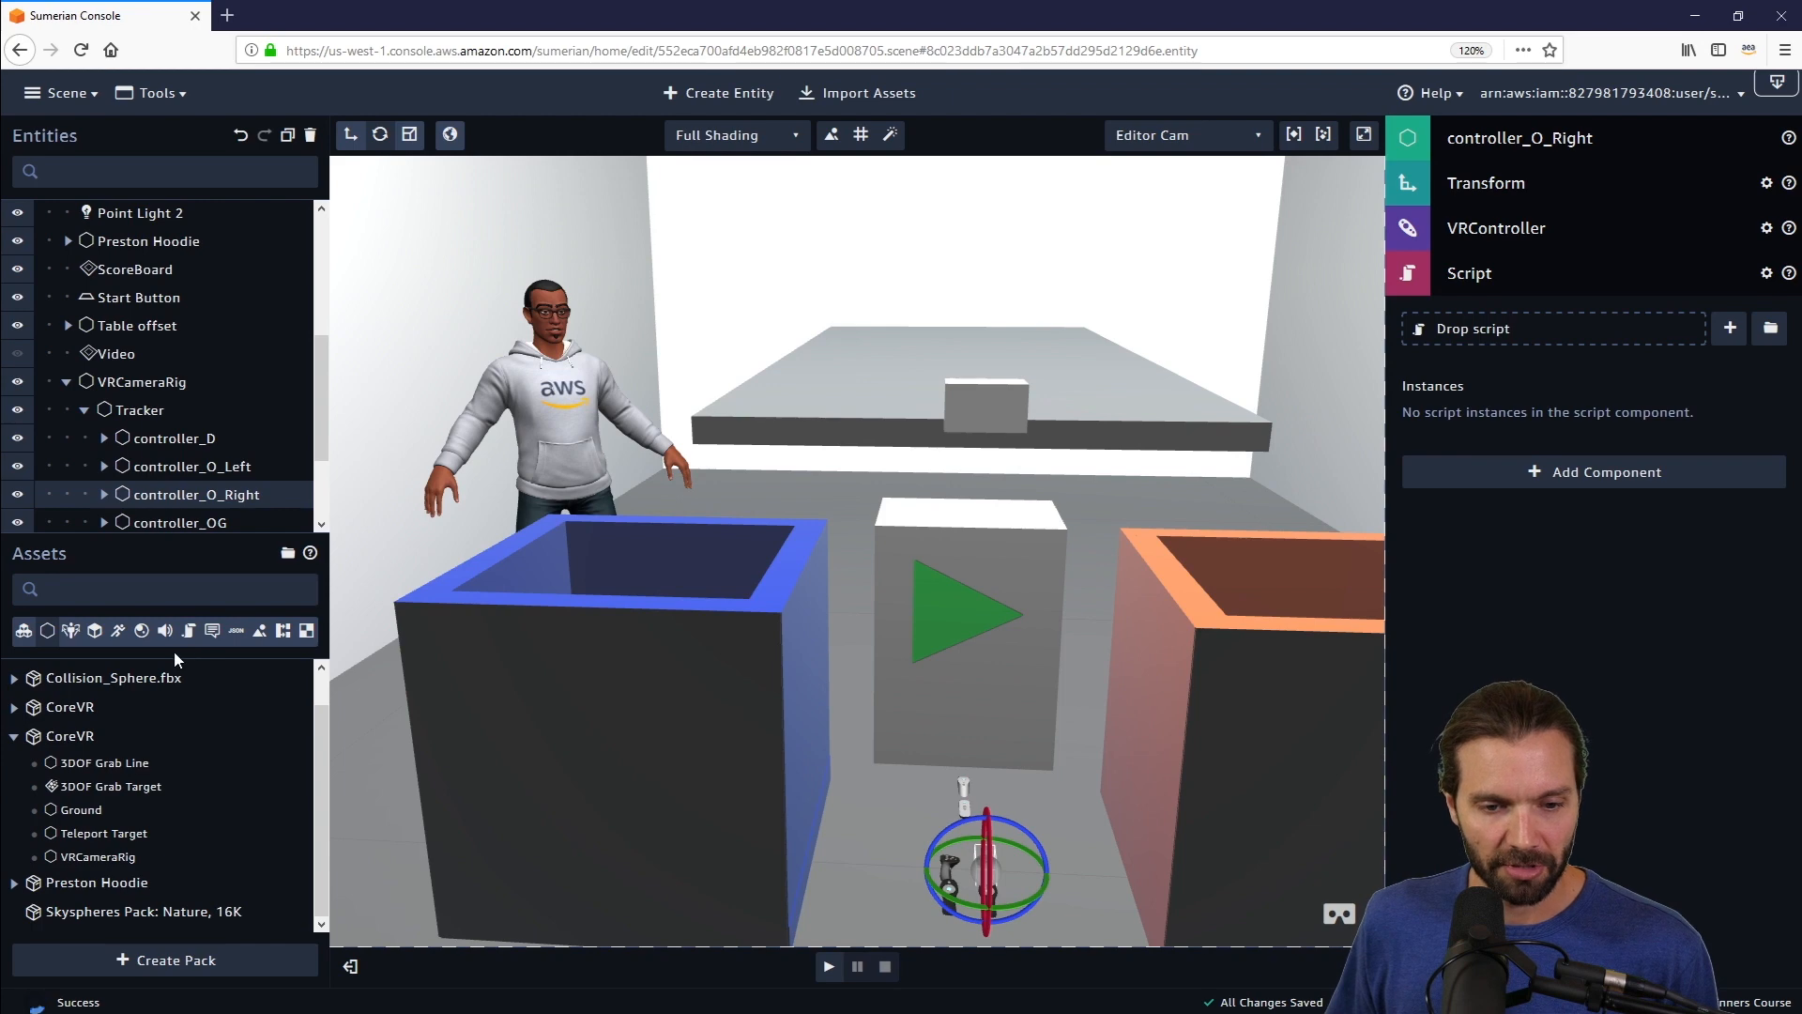
{"action": "left_click", "coordinate": [190, 633]}
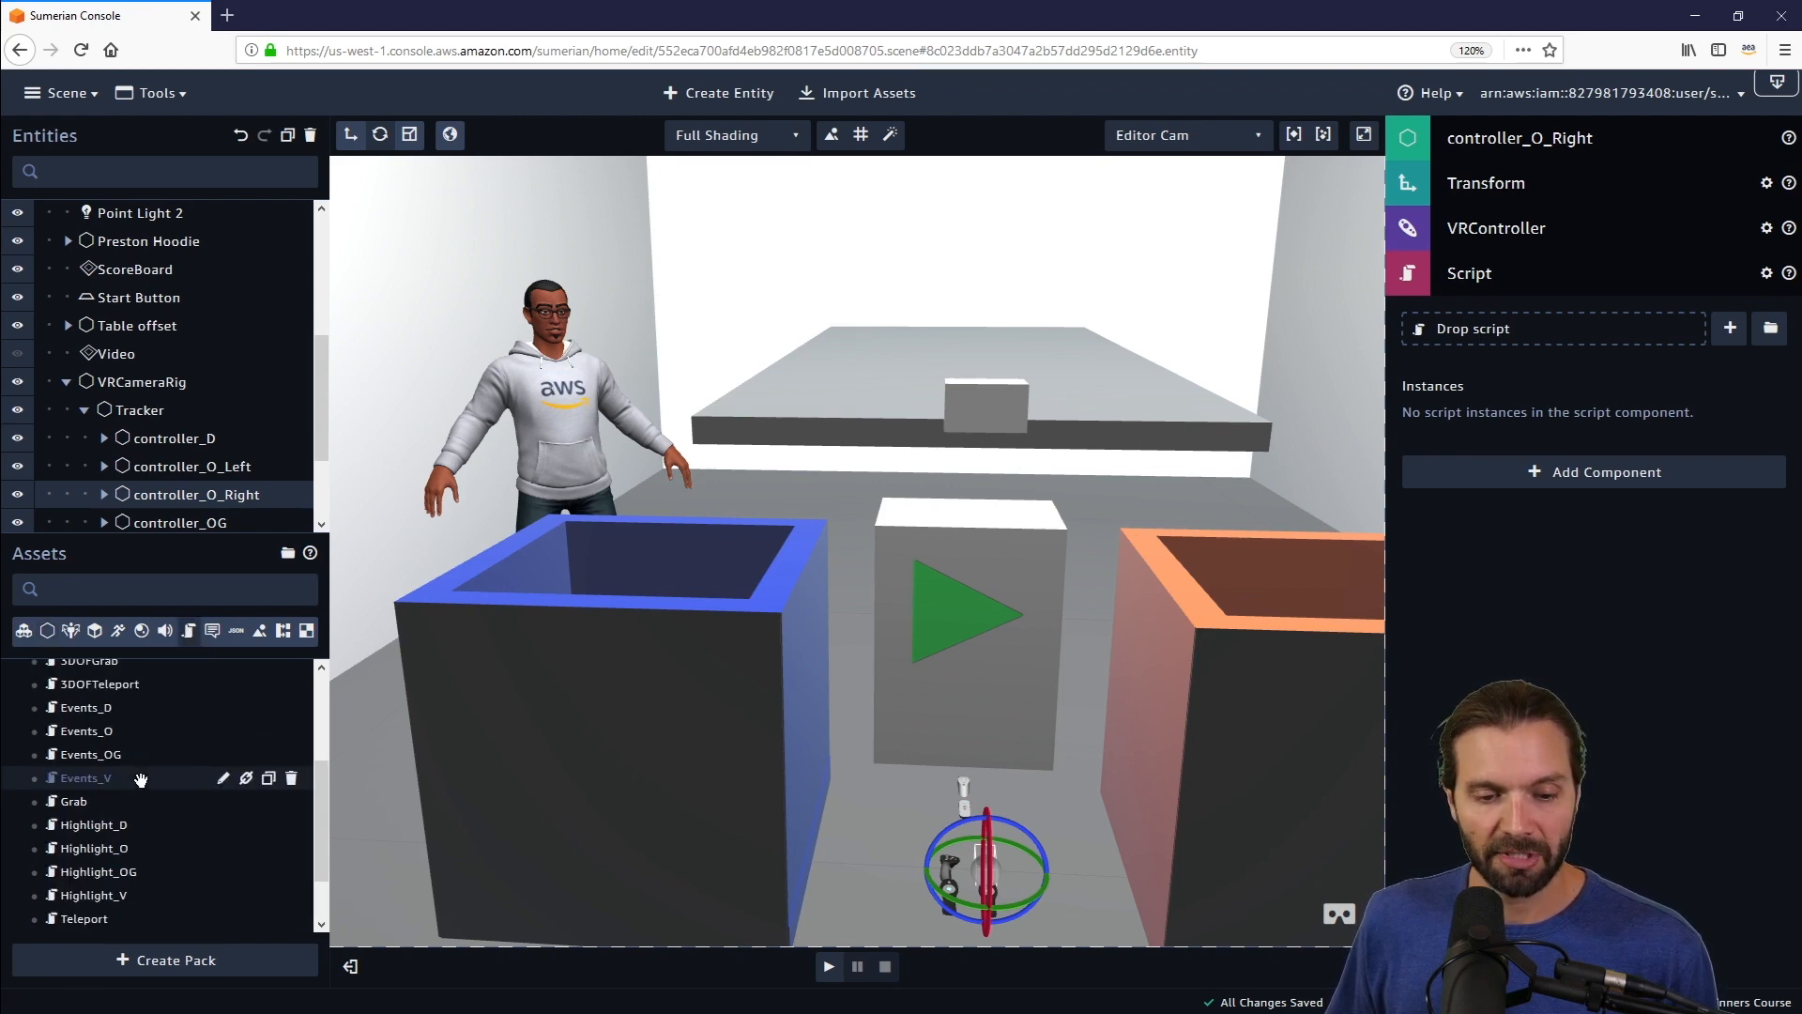
{"action": "scroll", "coordinate": [141, 779], "scroll_direction": "down", "scroll_amount": 2}
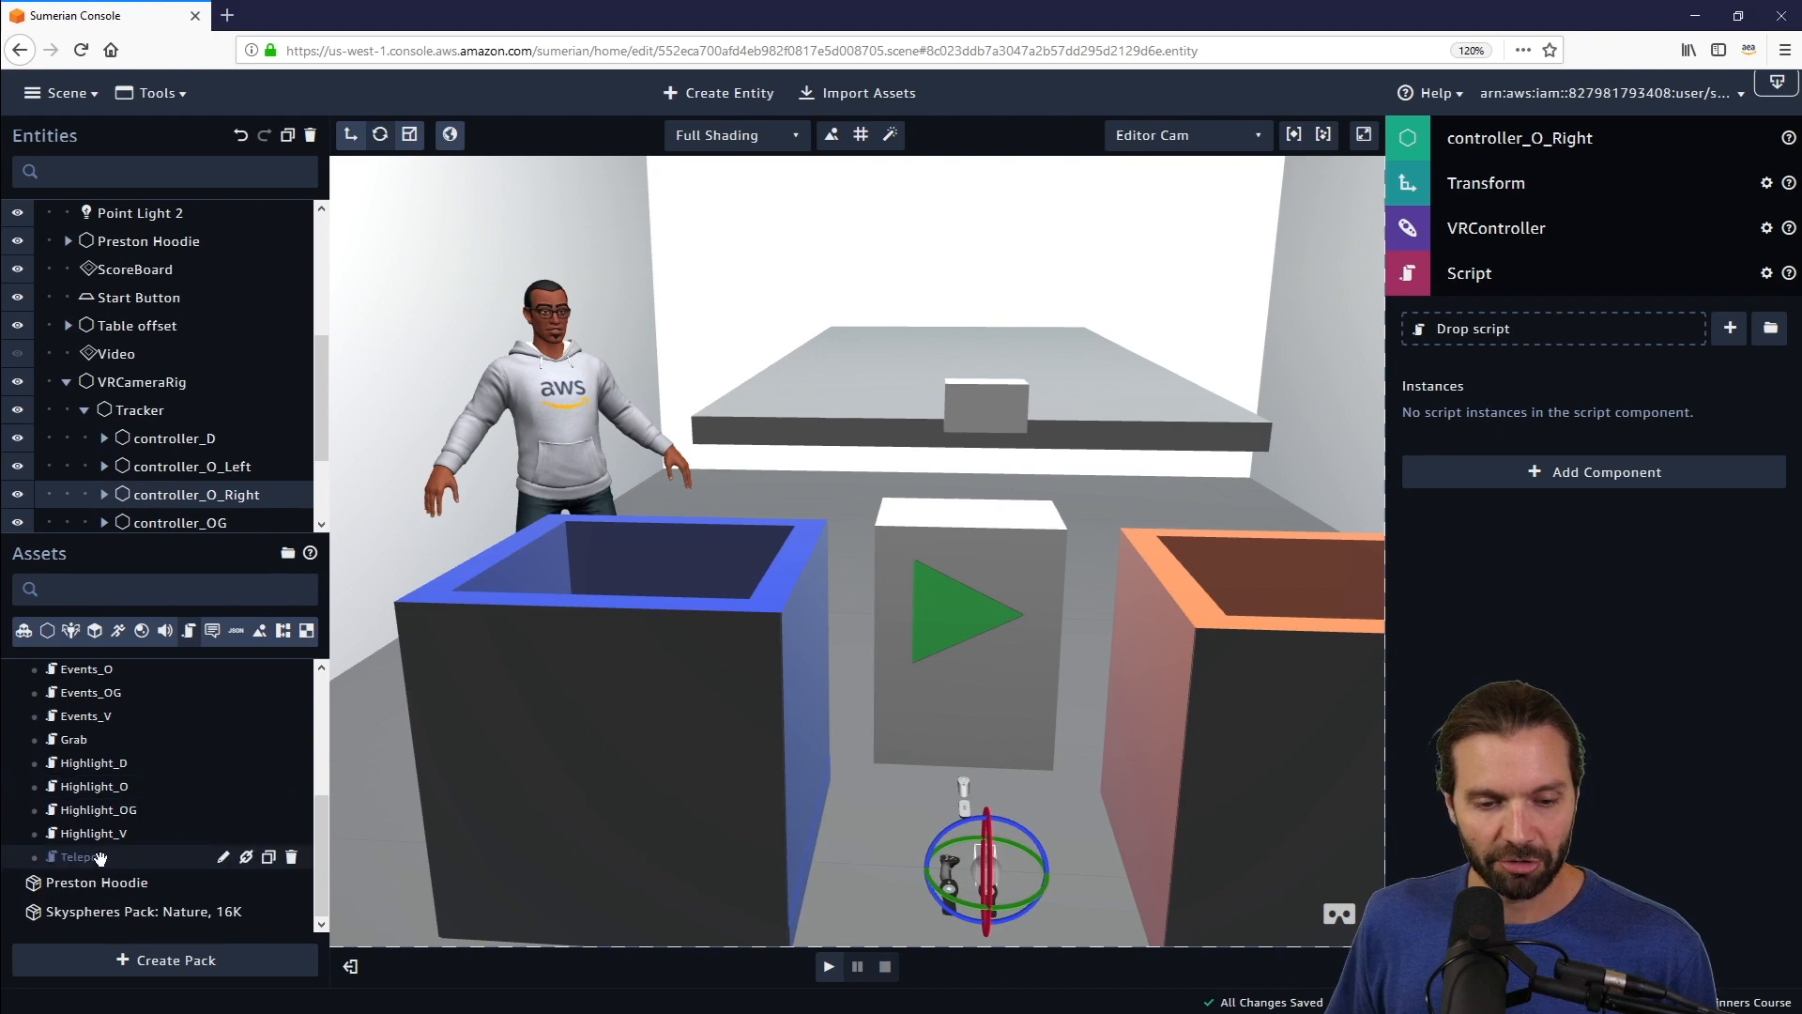
{"action": "left_click_drag", "start_coordinate": [126, 859], "coordinate": [1529, 329]}
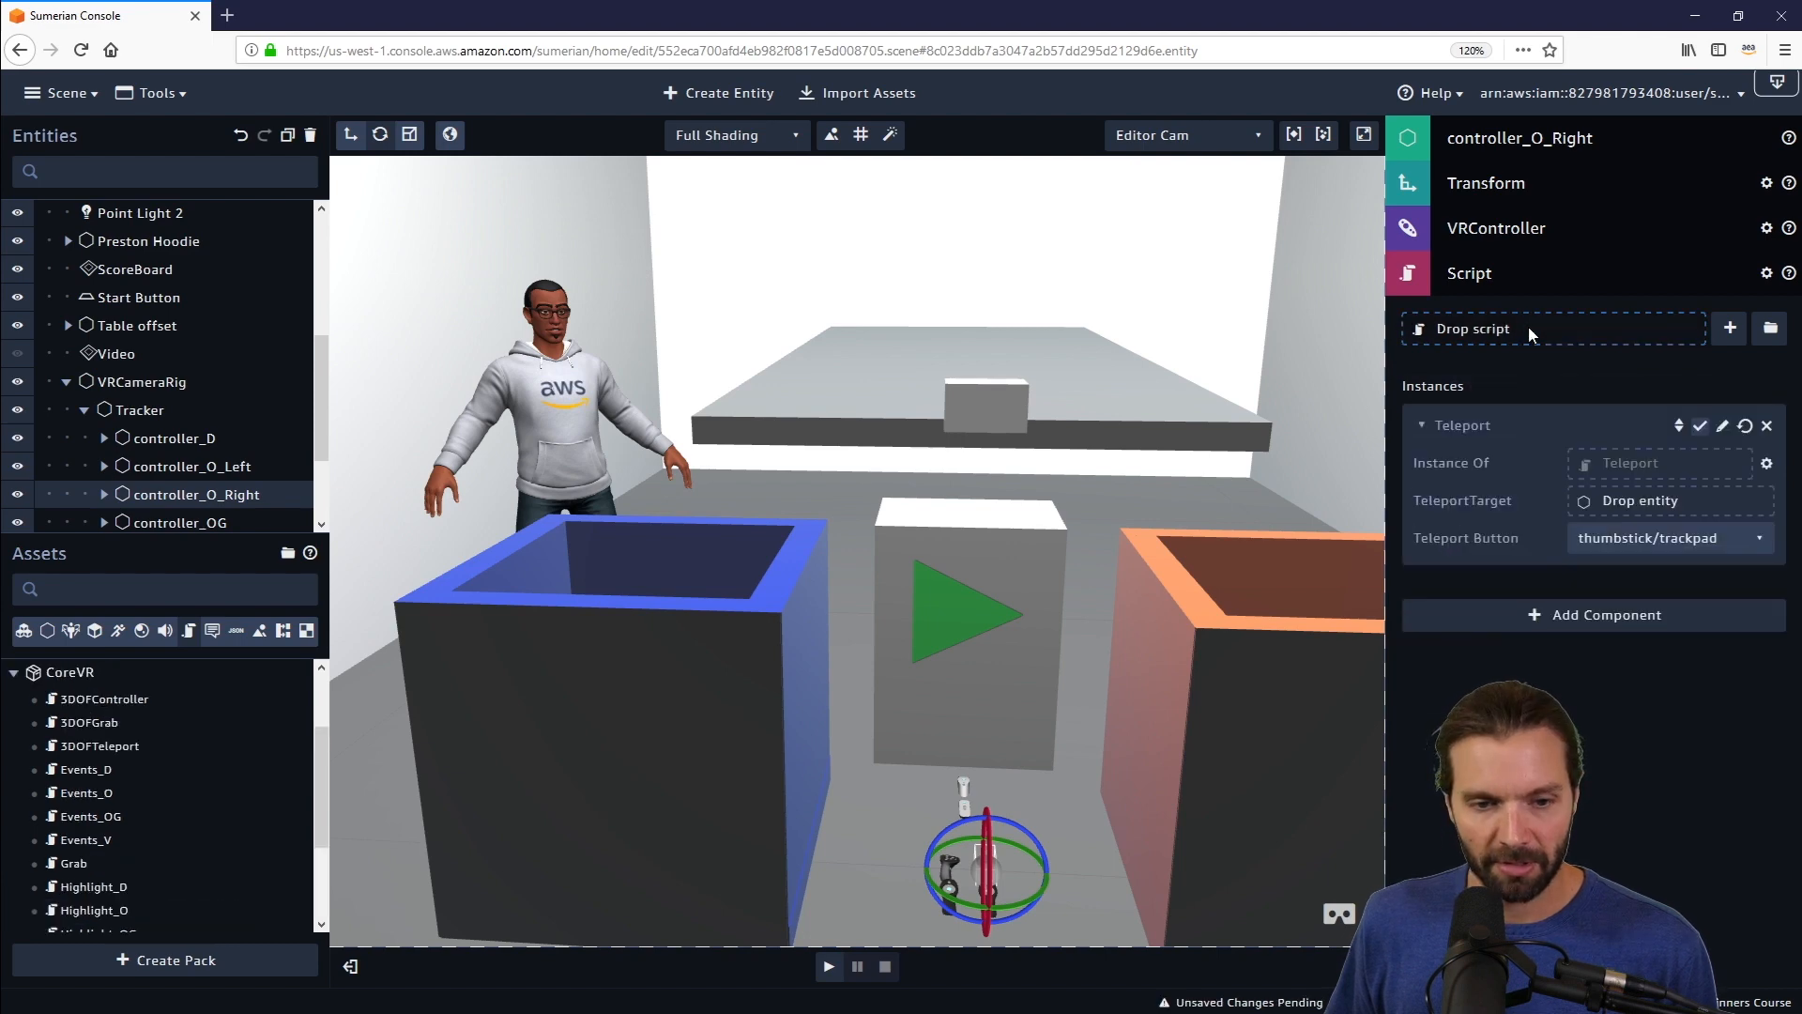
{"action": "left_click", "coordinate": [193, 467]}
{"action": "scroll", "coordinate": [141, 807], "scroll_direction": "down", "scroll_amount": 3}
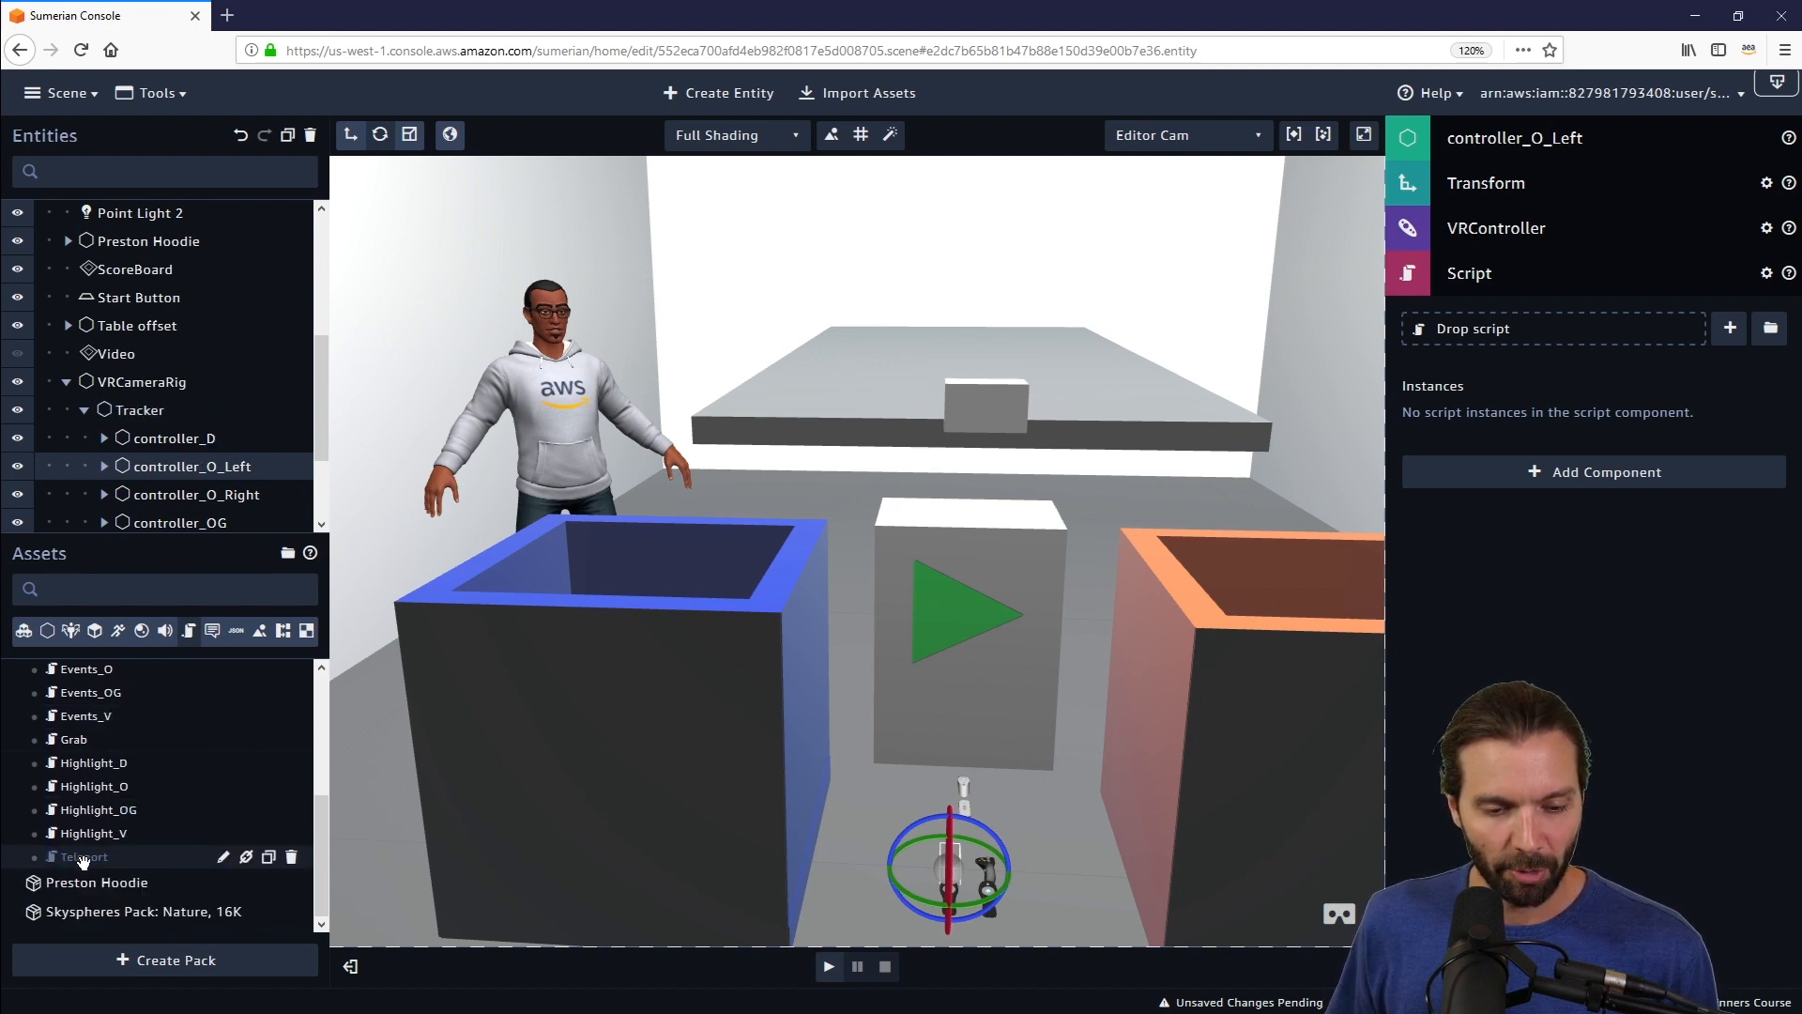
{"action": "left_click_drag", "start_coordinate": [92, 856], "coordinate": [1483, 323]}
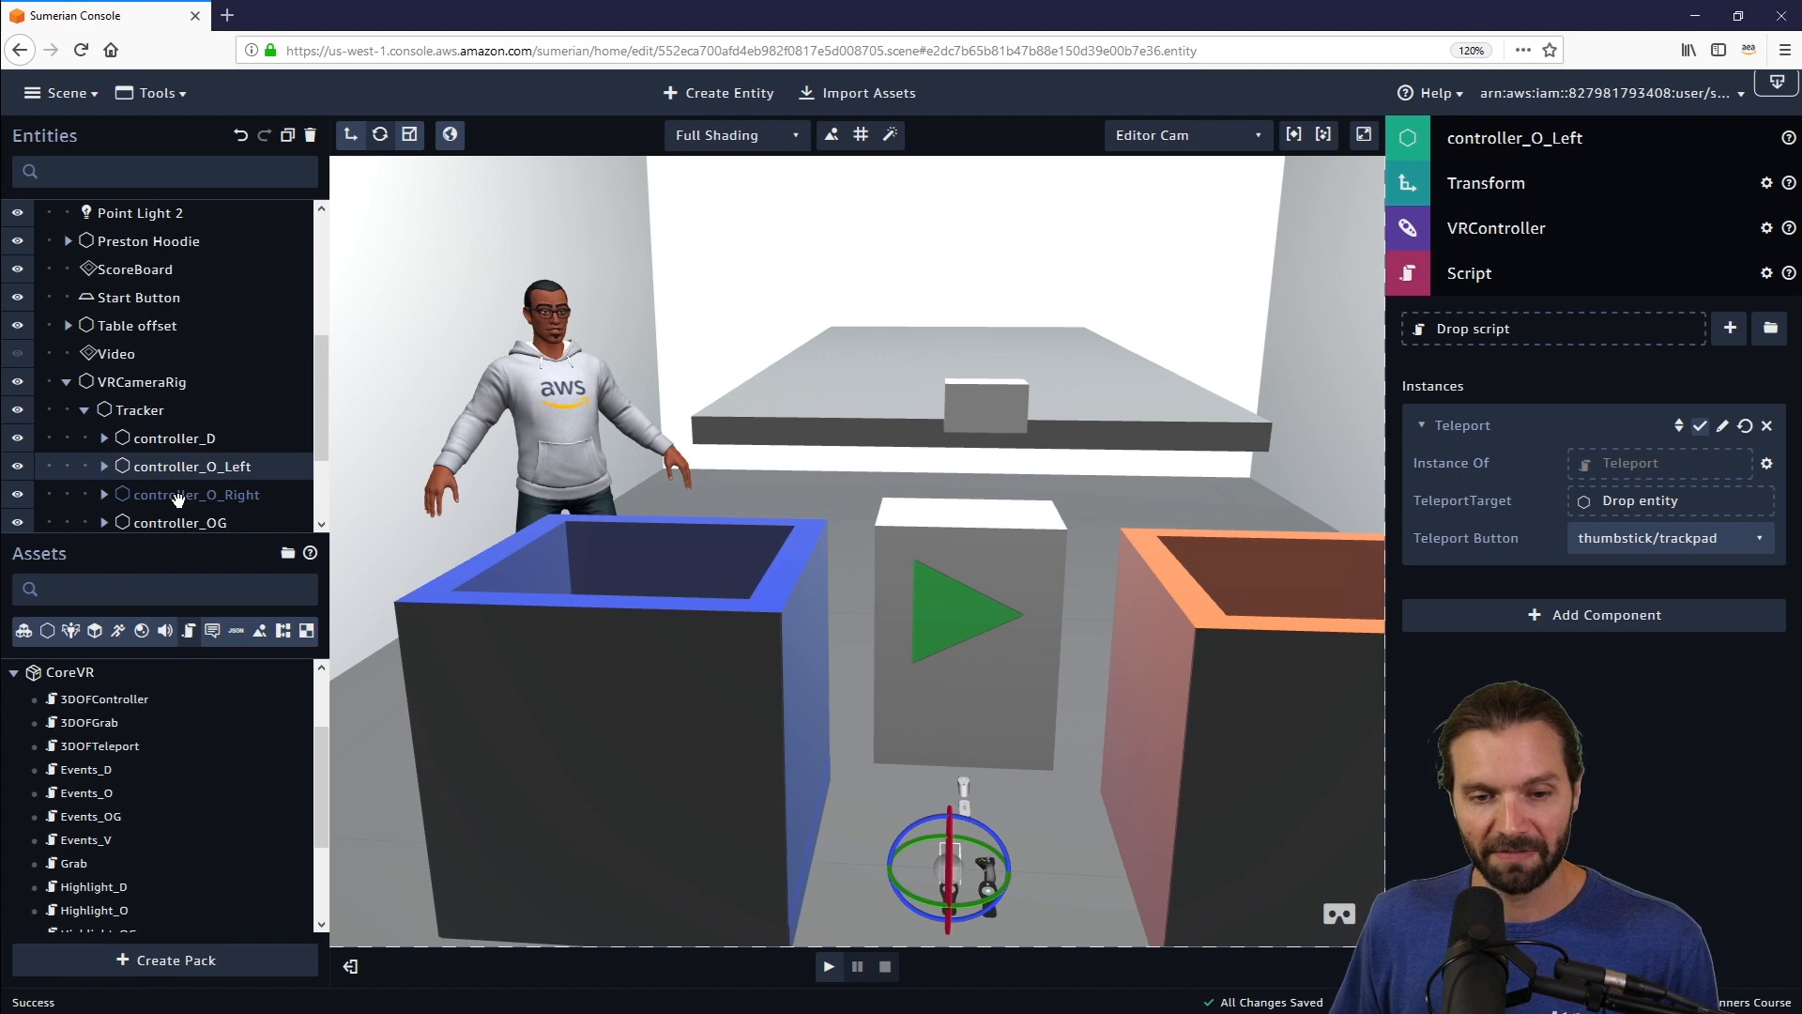
- Compare the Teleport script settings on controller_O_Left and controller_O_Right
{"action": "left_click", "coordinate": [177, 494]}
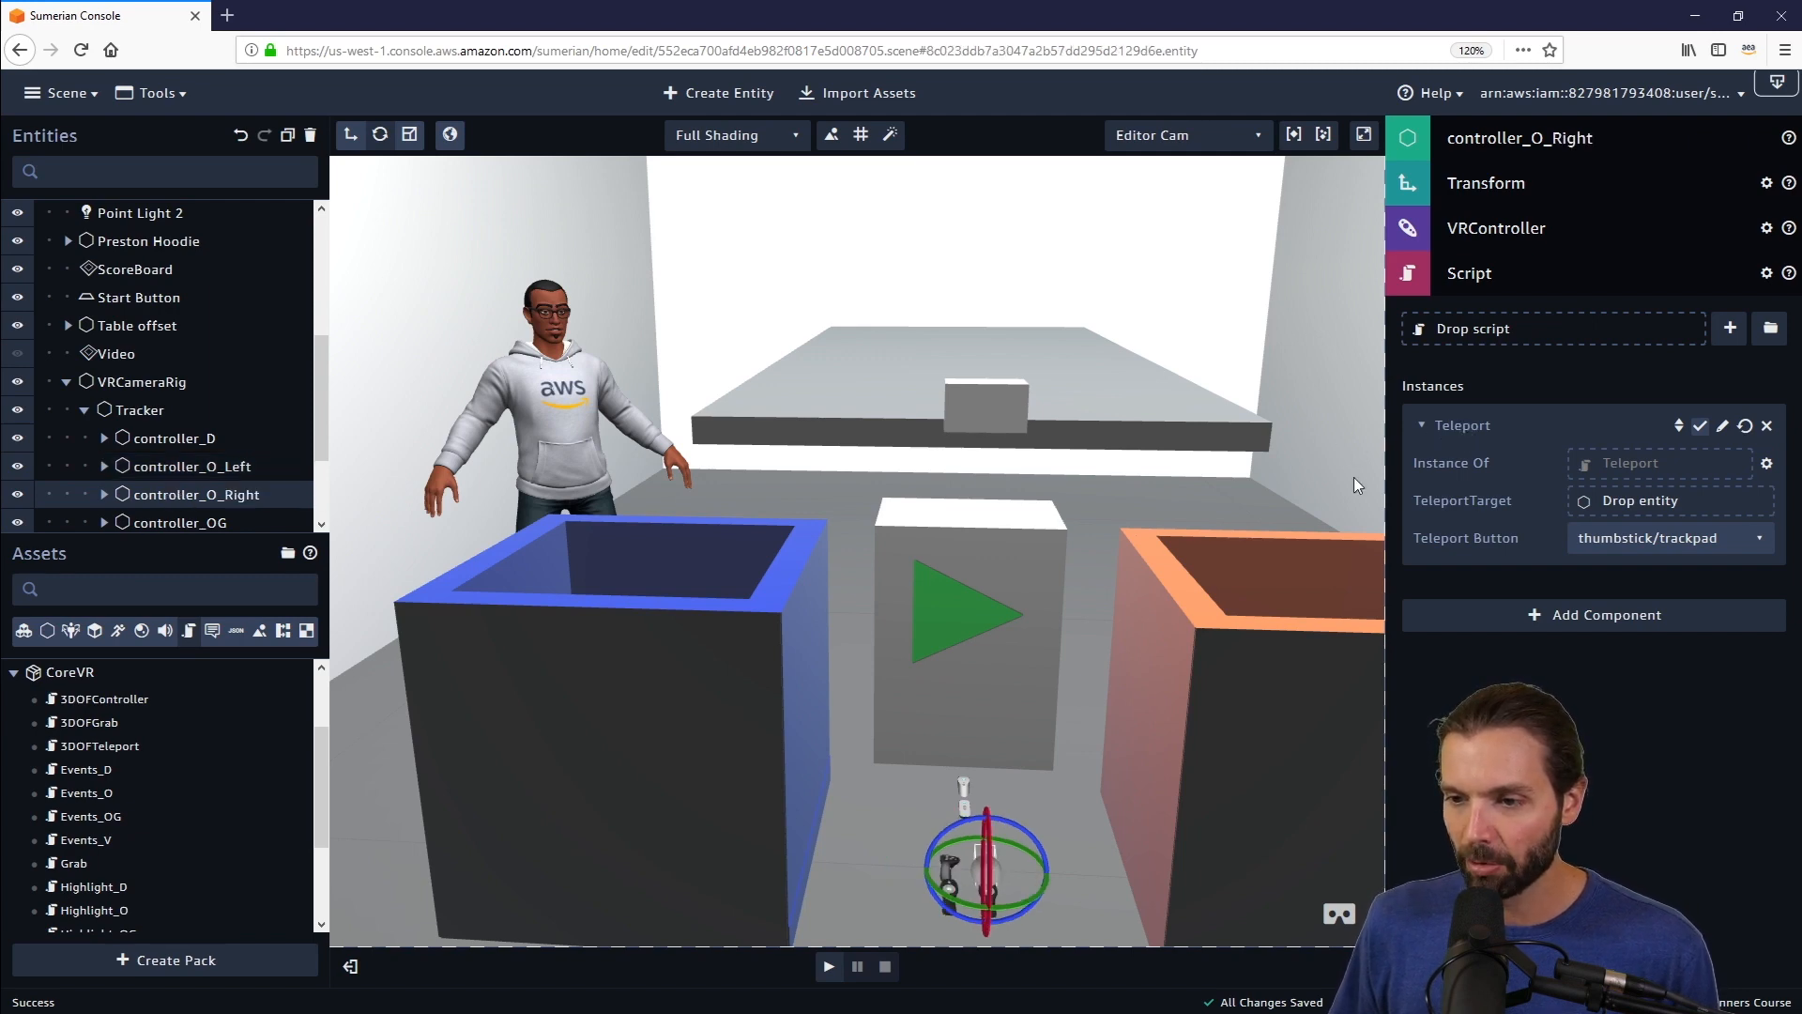
{"action": "left_click", "coordinate": [173, 466]}
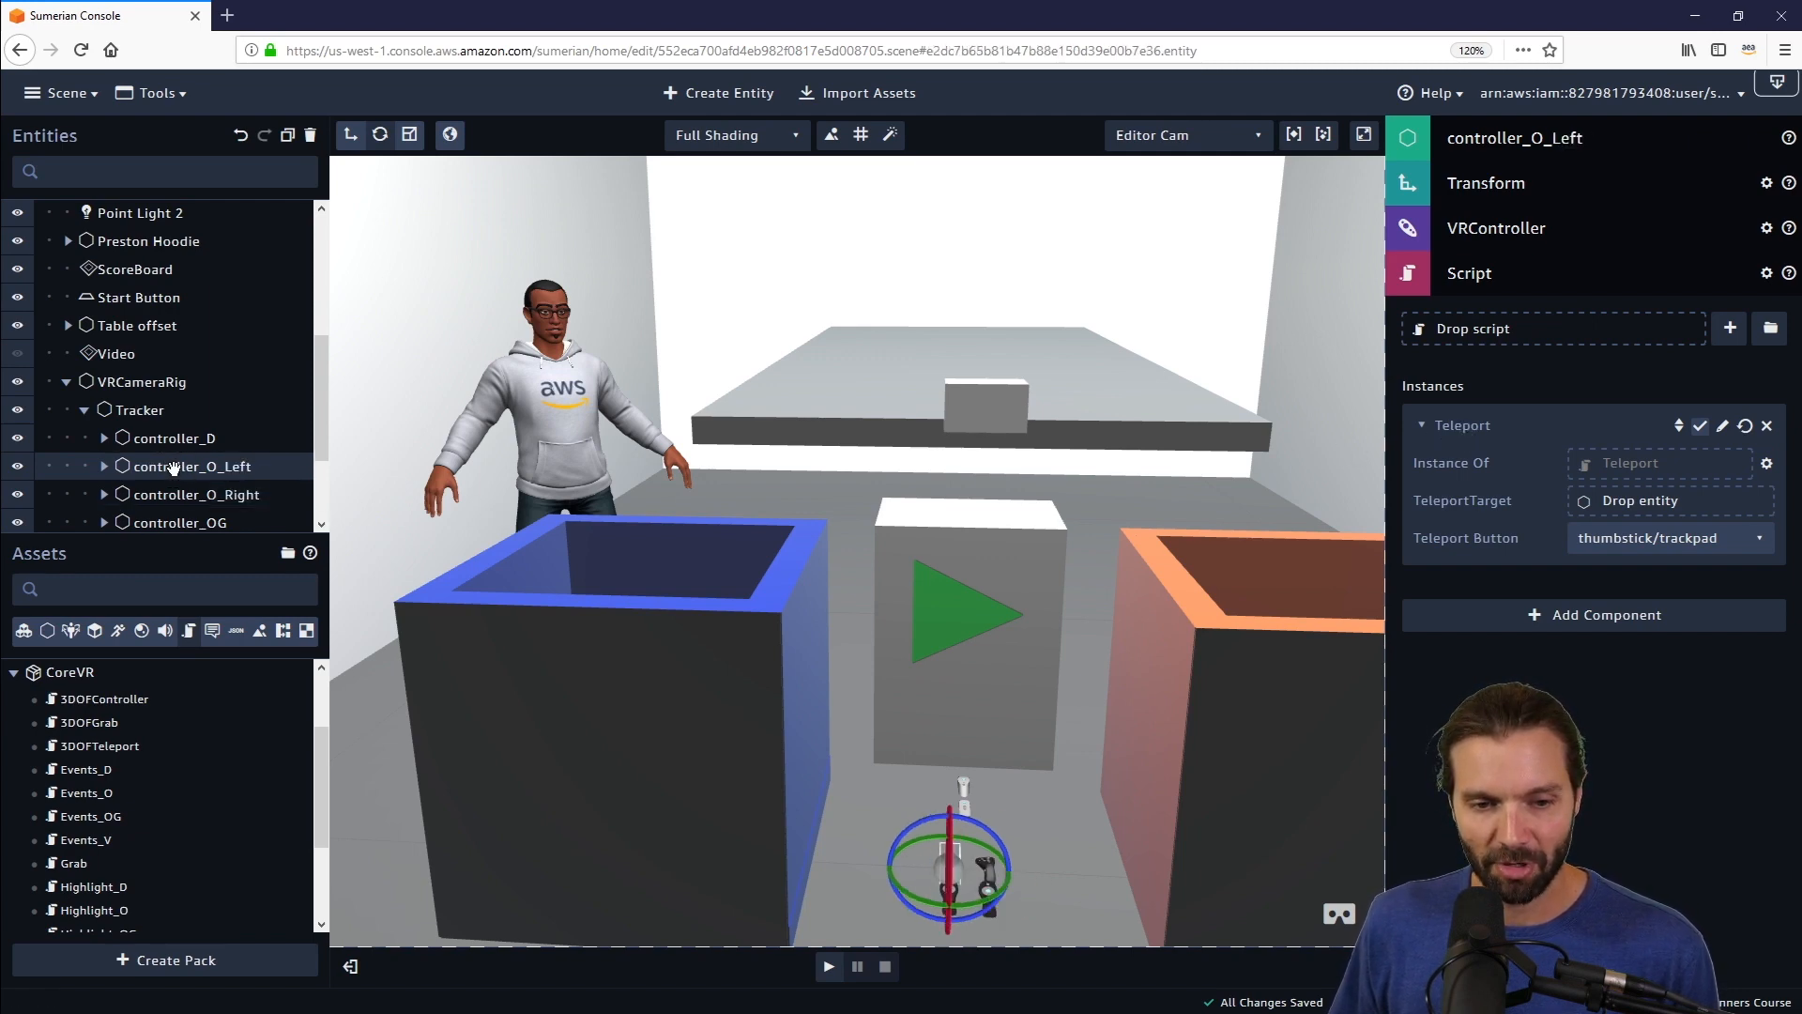
{"action": "left_click", "coordinate": [177, 495]}
{"action": "left_click", "coordinate": [173, 466]}
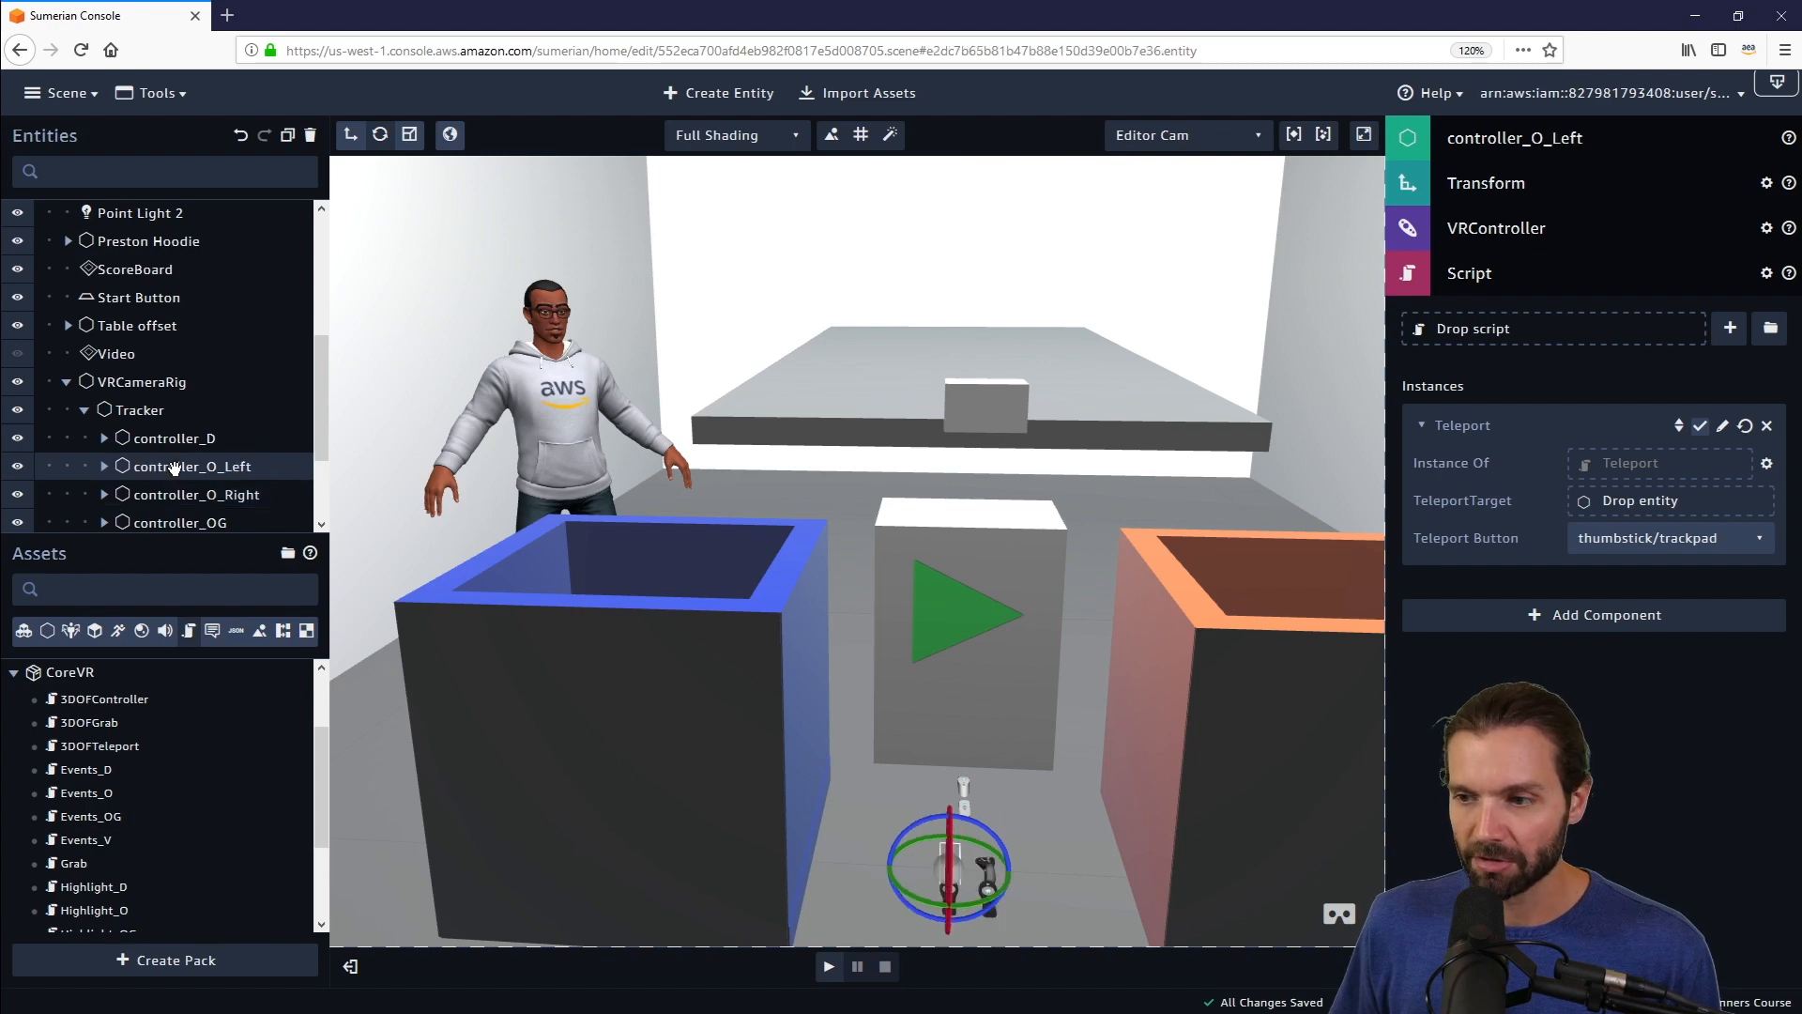
{"action": "left_click", "coordinate": [177, 495]}
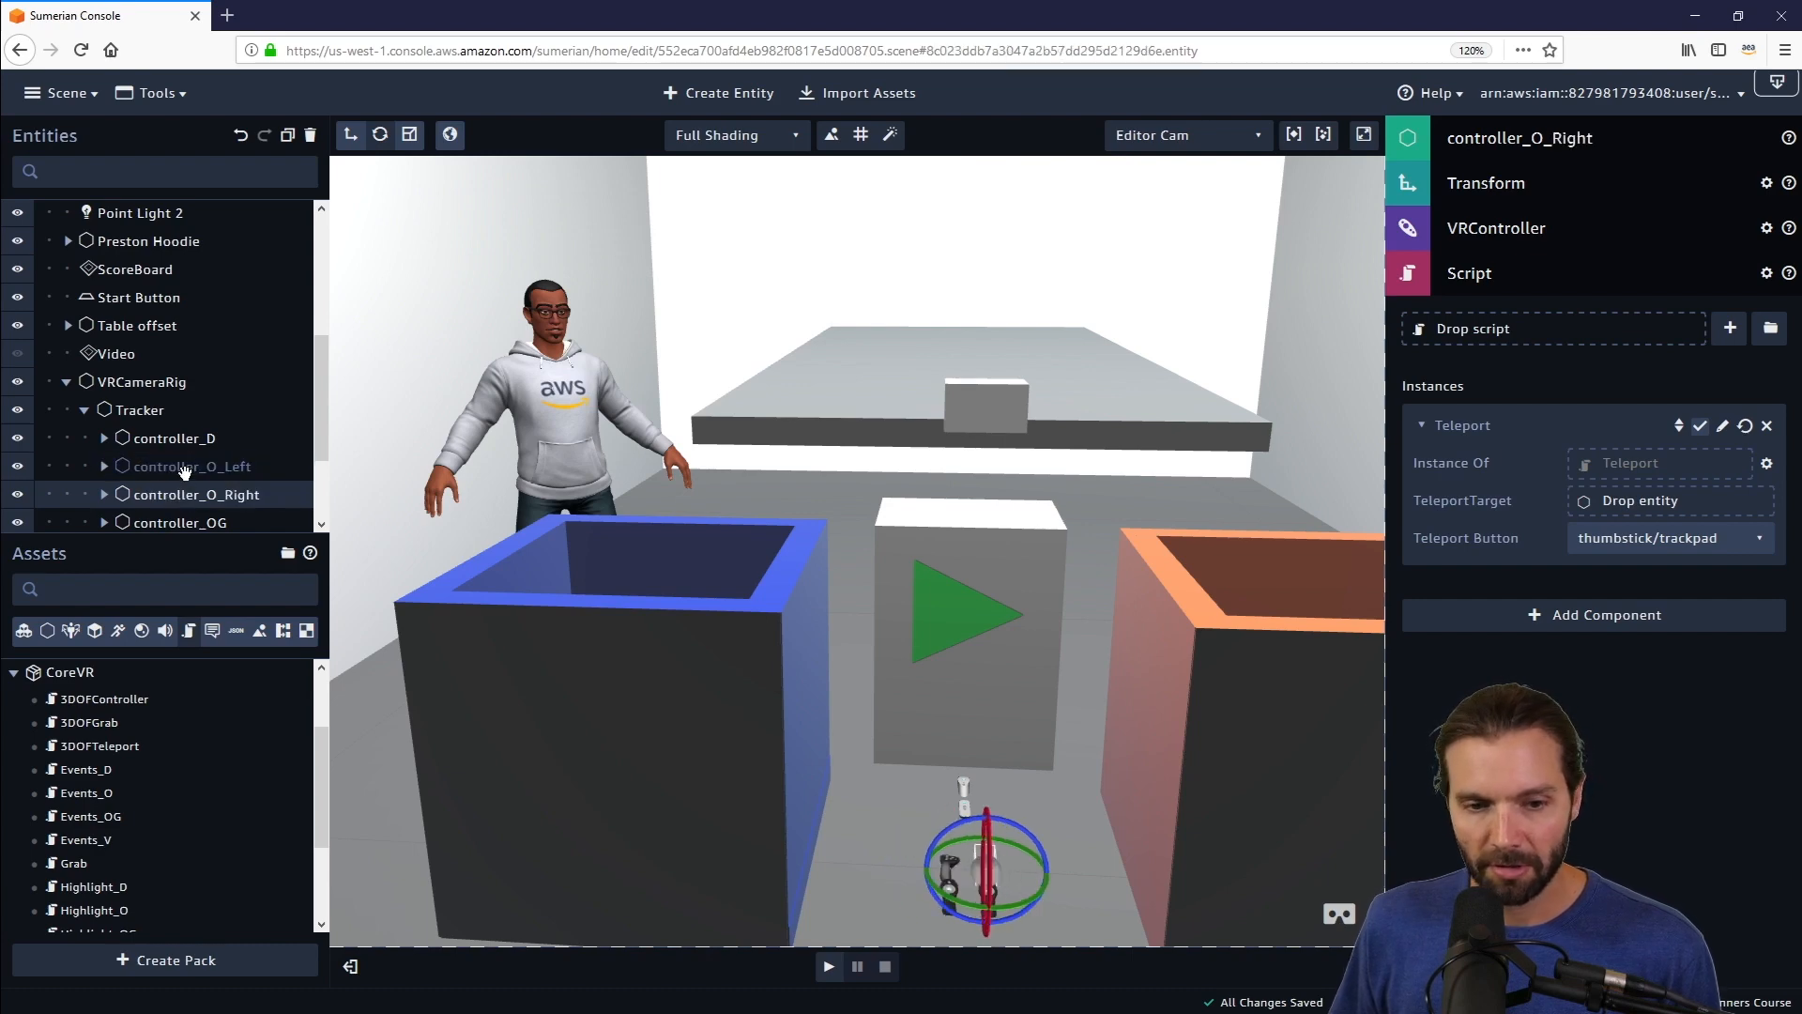
{"action": "left_click", "coordinate": [184, 468]}
{"action": "left_click", "coordinate": [188, 493]}
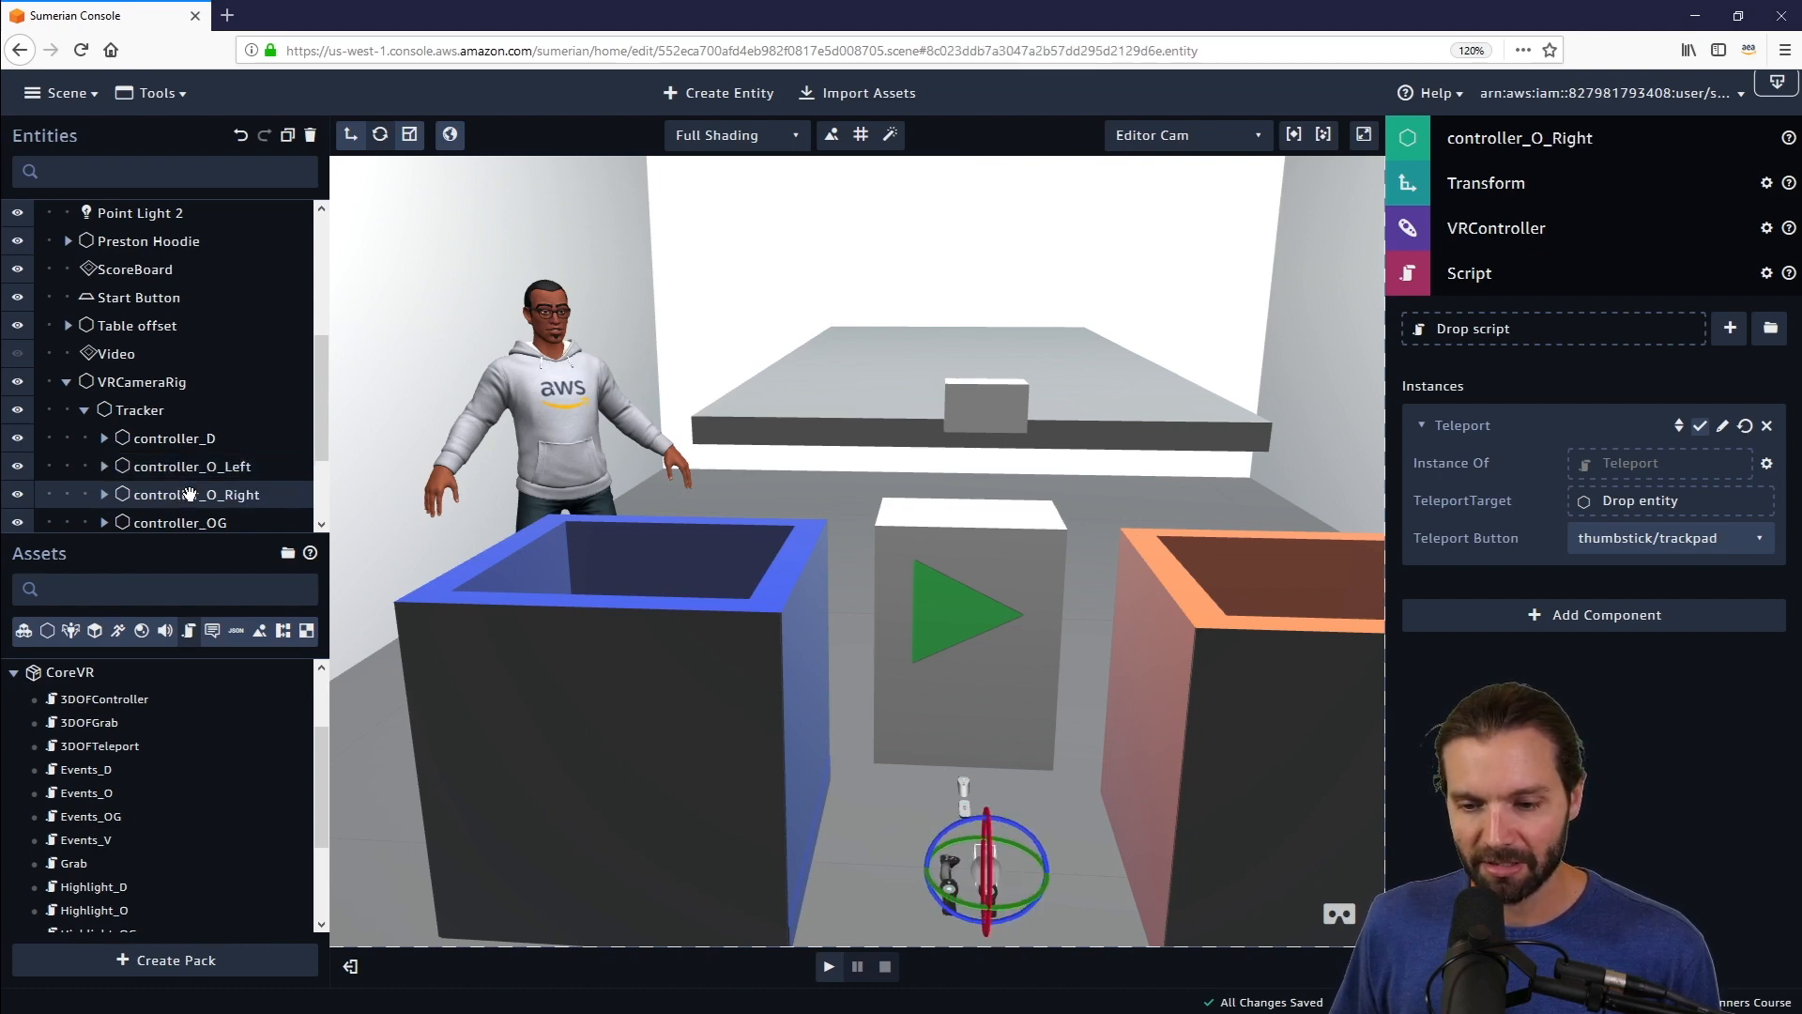
- Assign the CoreVR pack's Teleport Target entity as the TeleportTarget of controller_O_Left's Teleport script
{"action": "left_click", "coordinate": [192, 468]}
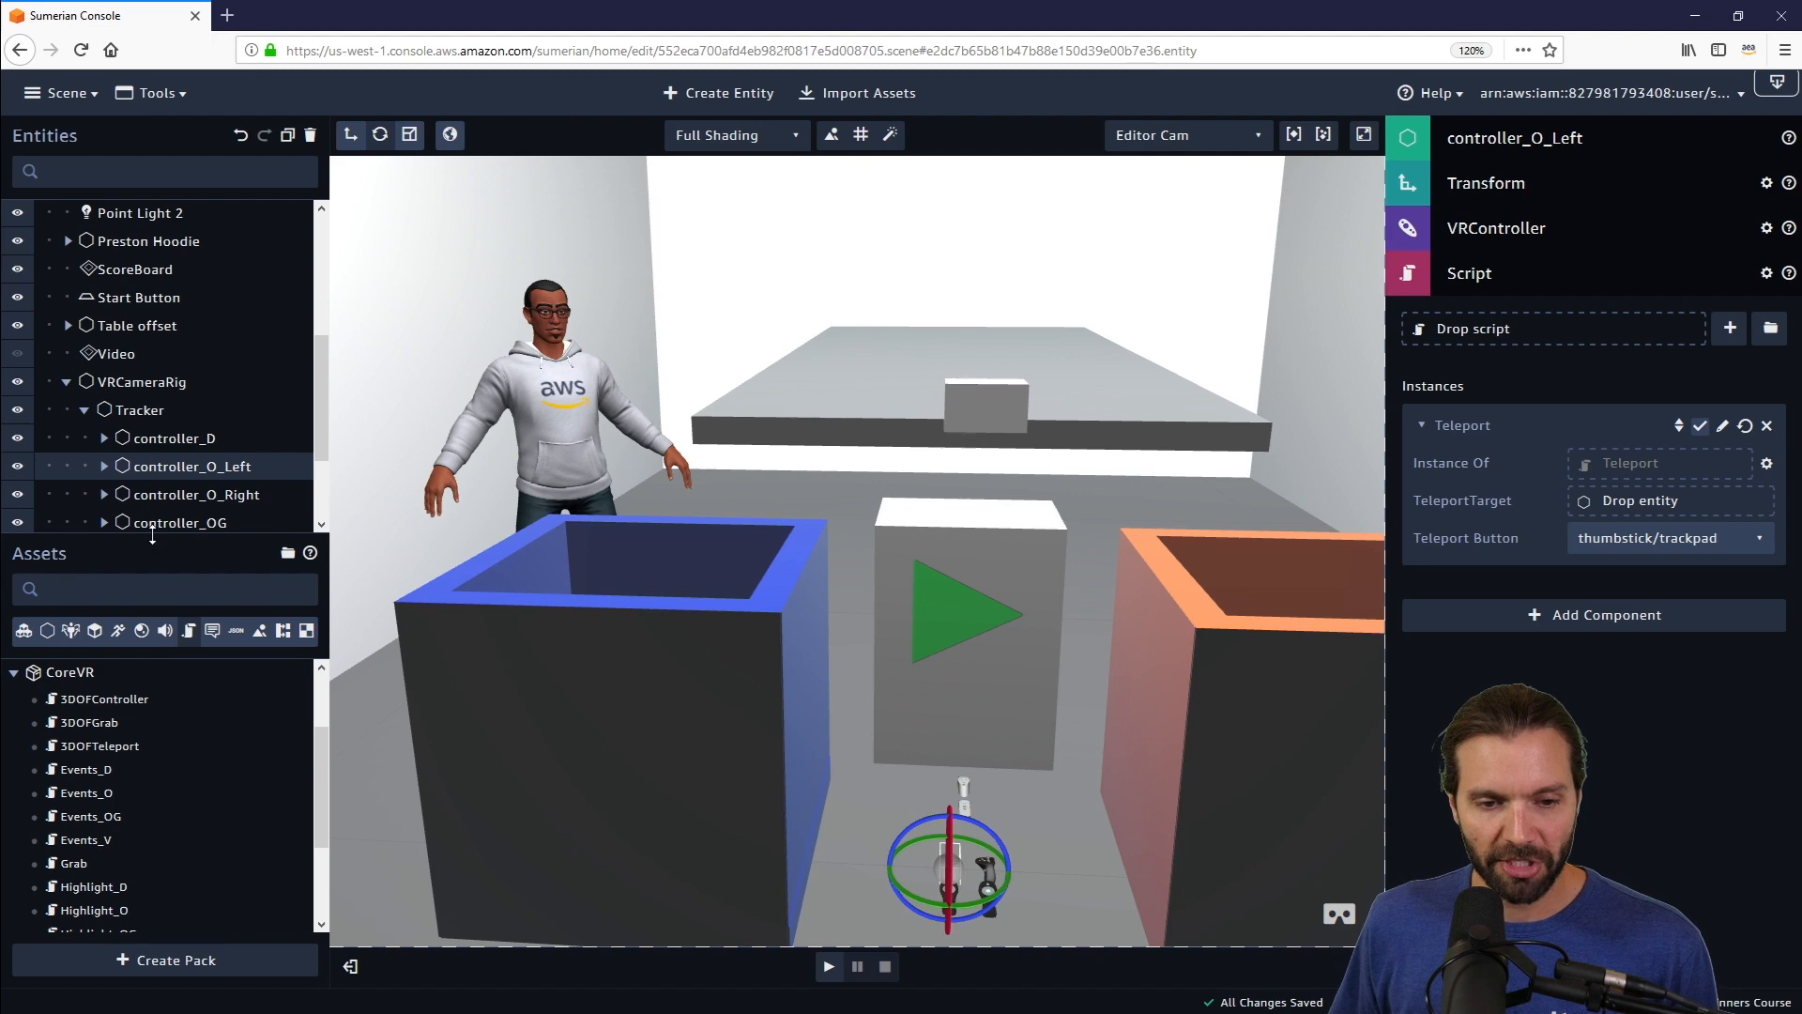
{"action": "left_click_drag", "start_coordinate": [152, 536], "coordinate": [164, 497]}
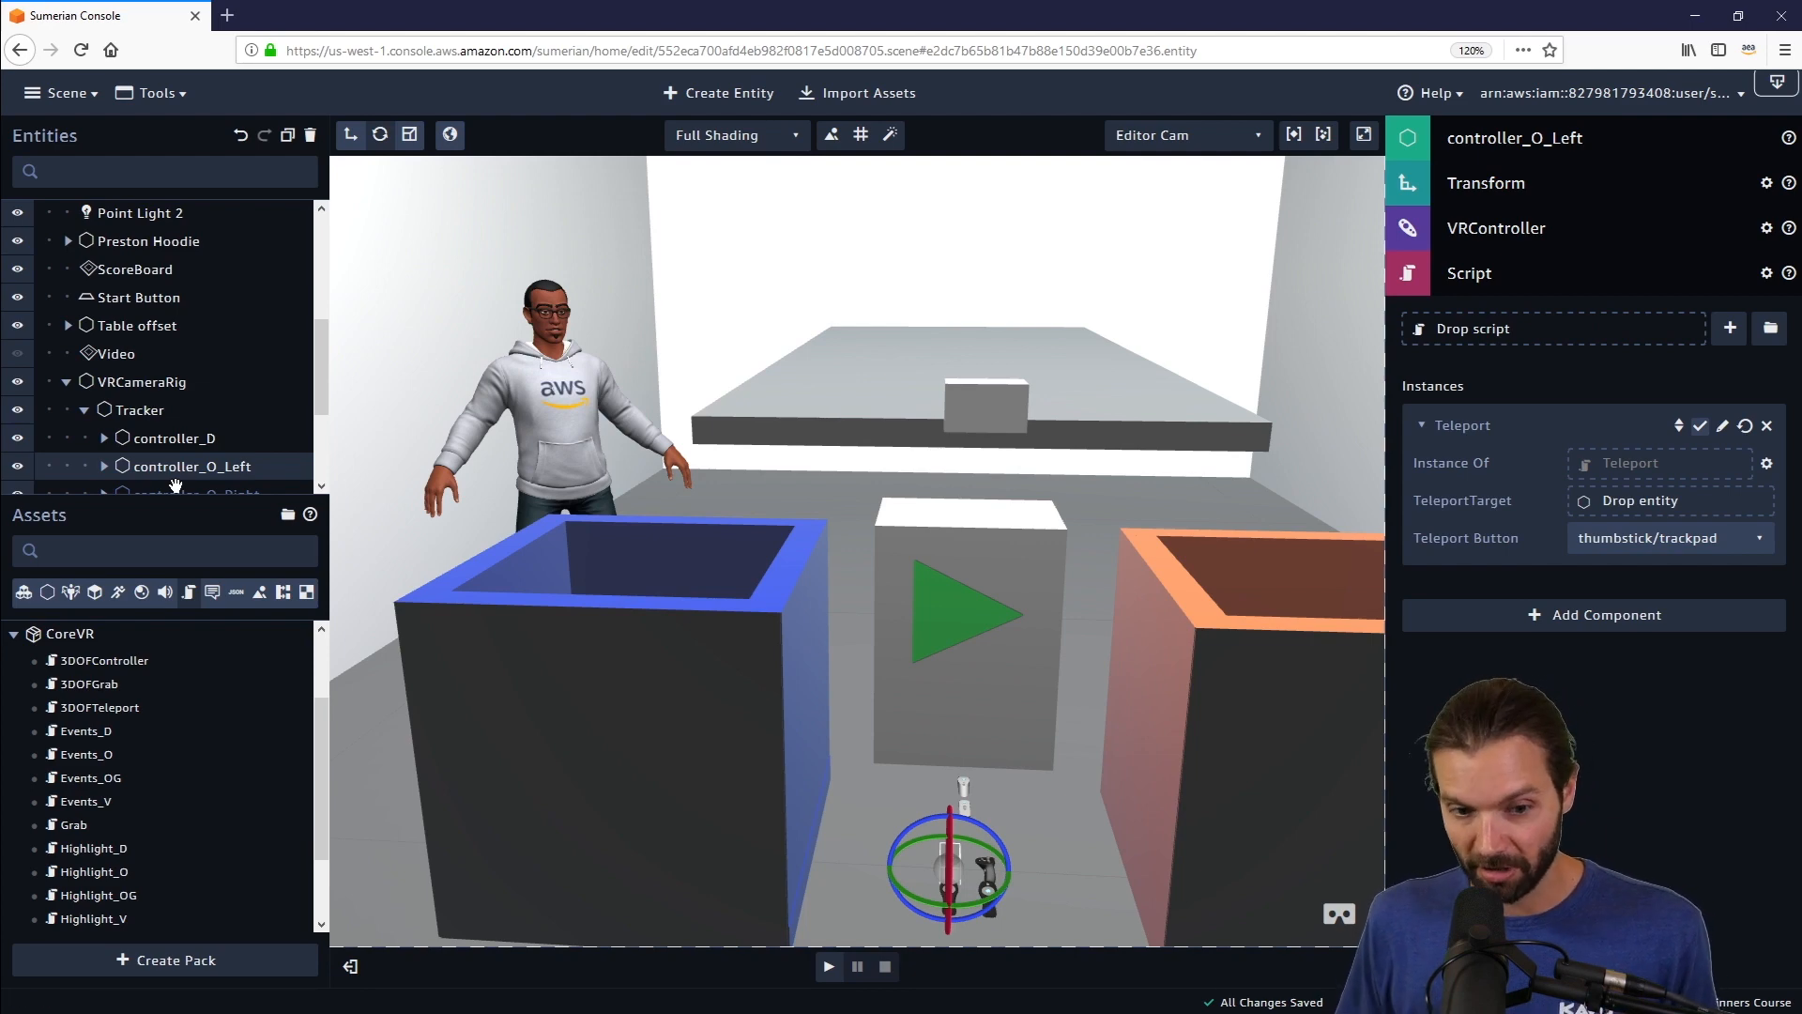
{"action": "scroll", "coordinate": [93, 811], "scroll_direction": "down", "scroll_amount": 2}
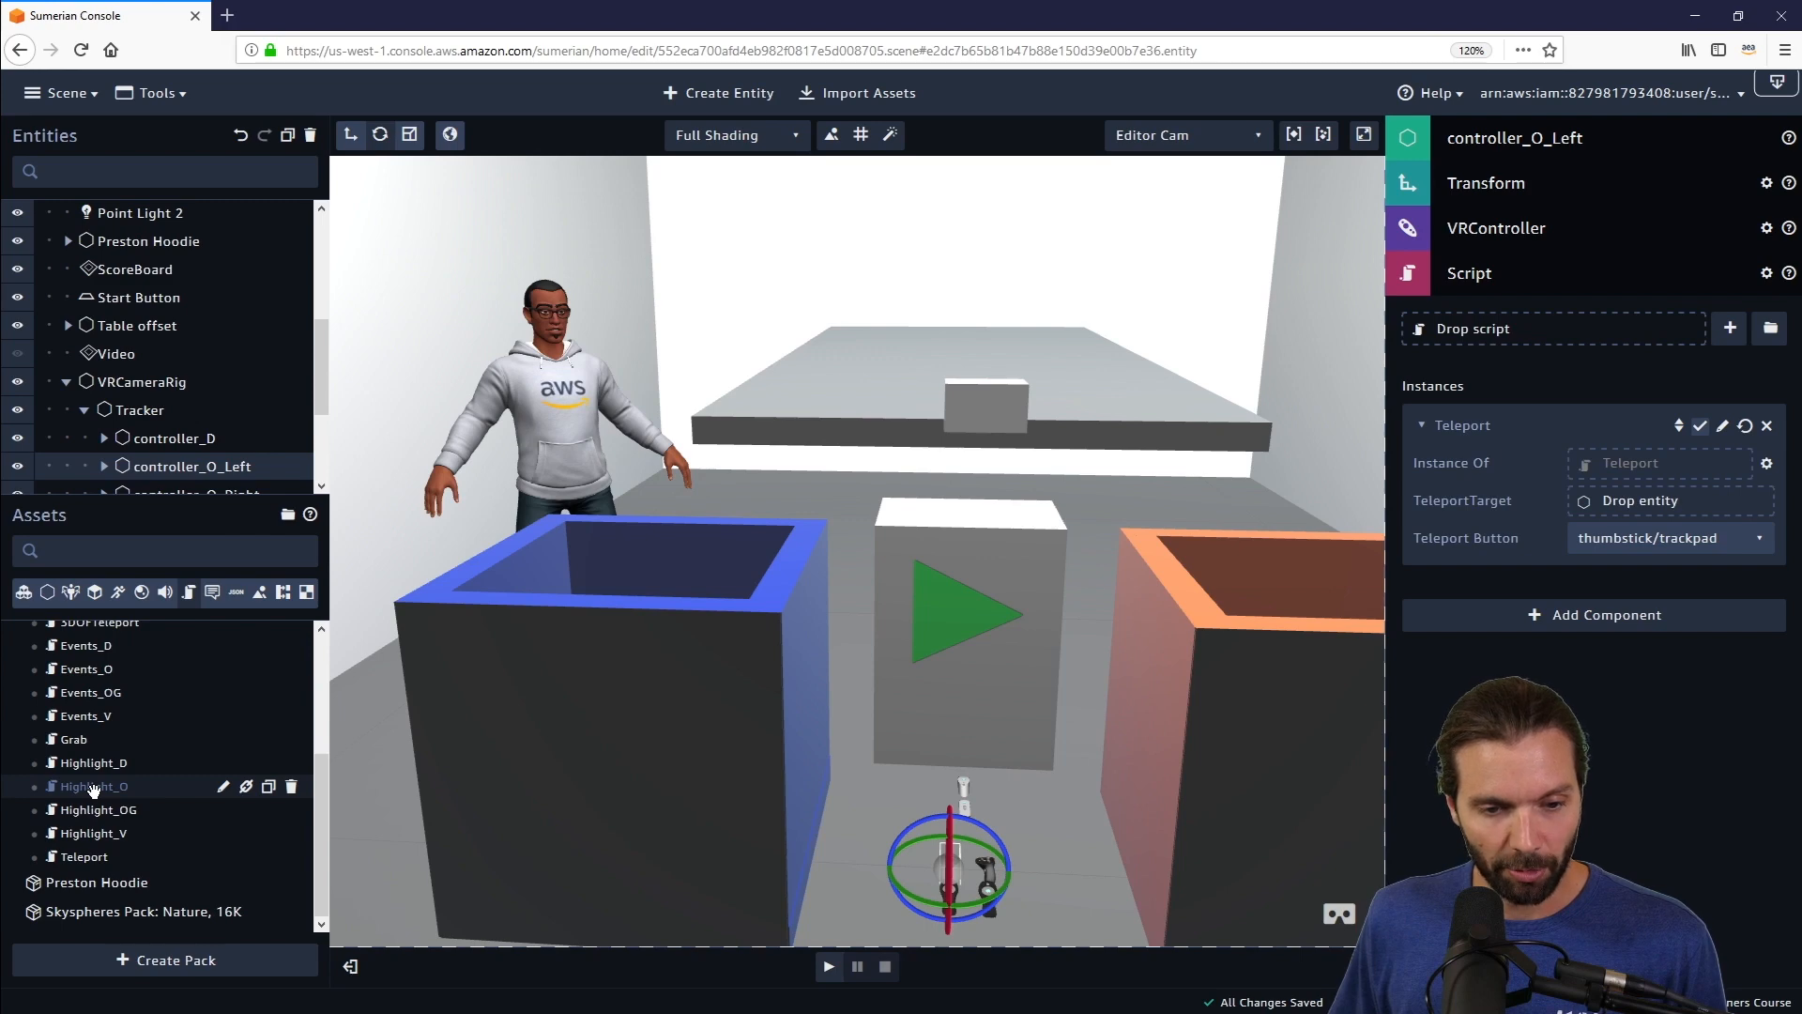
{"action": "scroll", "coordinate": [94, 788], "scroll_direction": "up", "scroll_amount": 2}
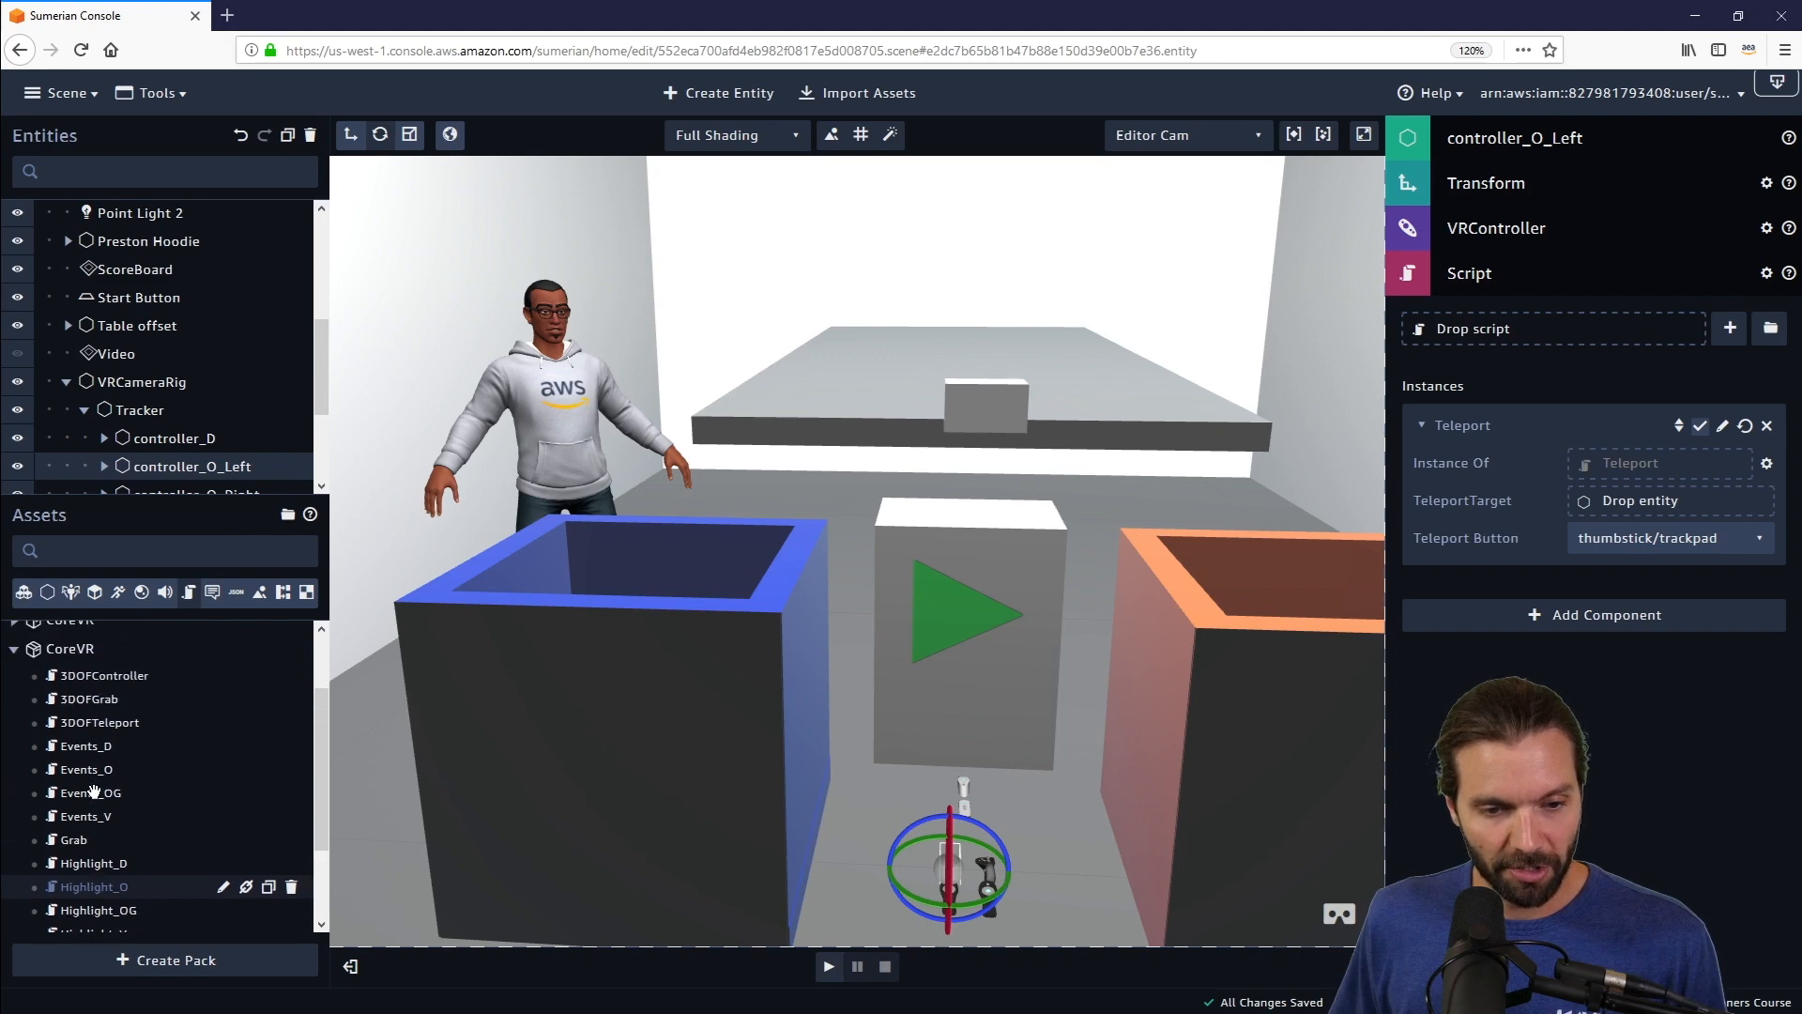
{"action": "left_click", "coordinate": [48, 597]}
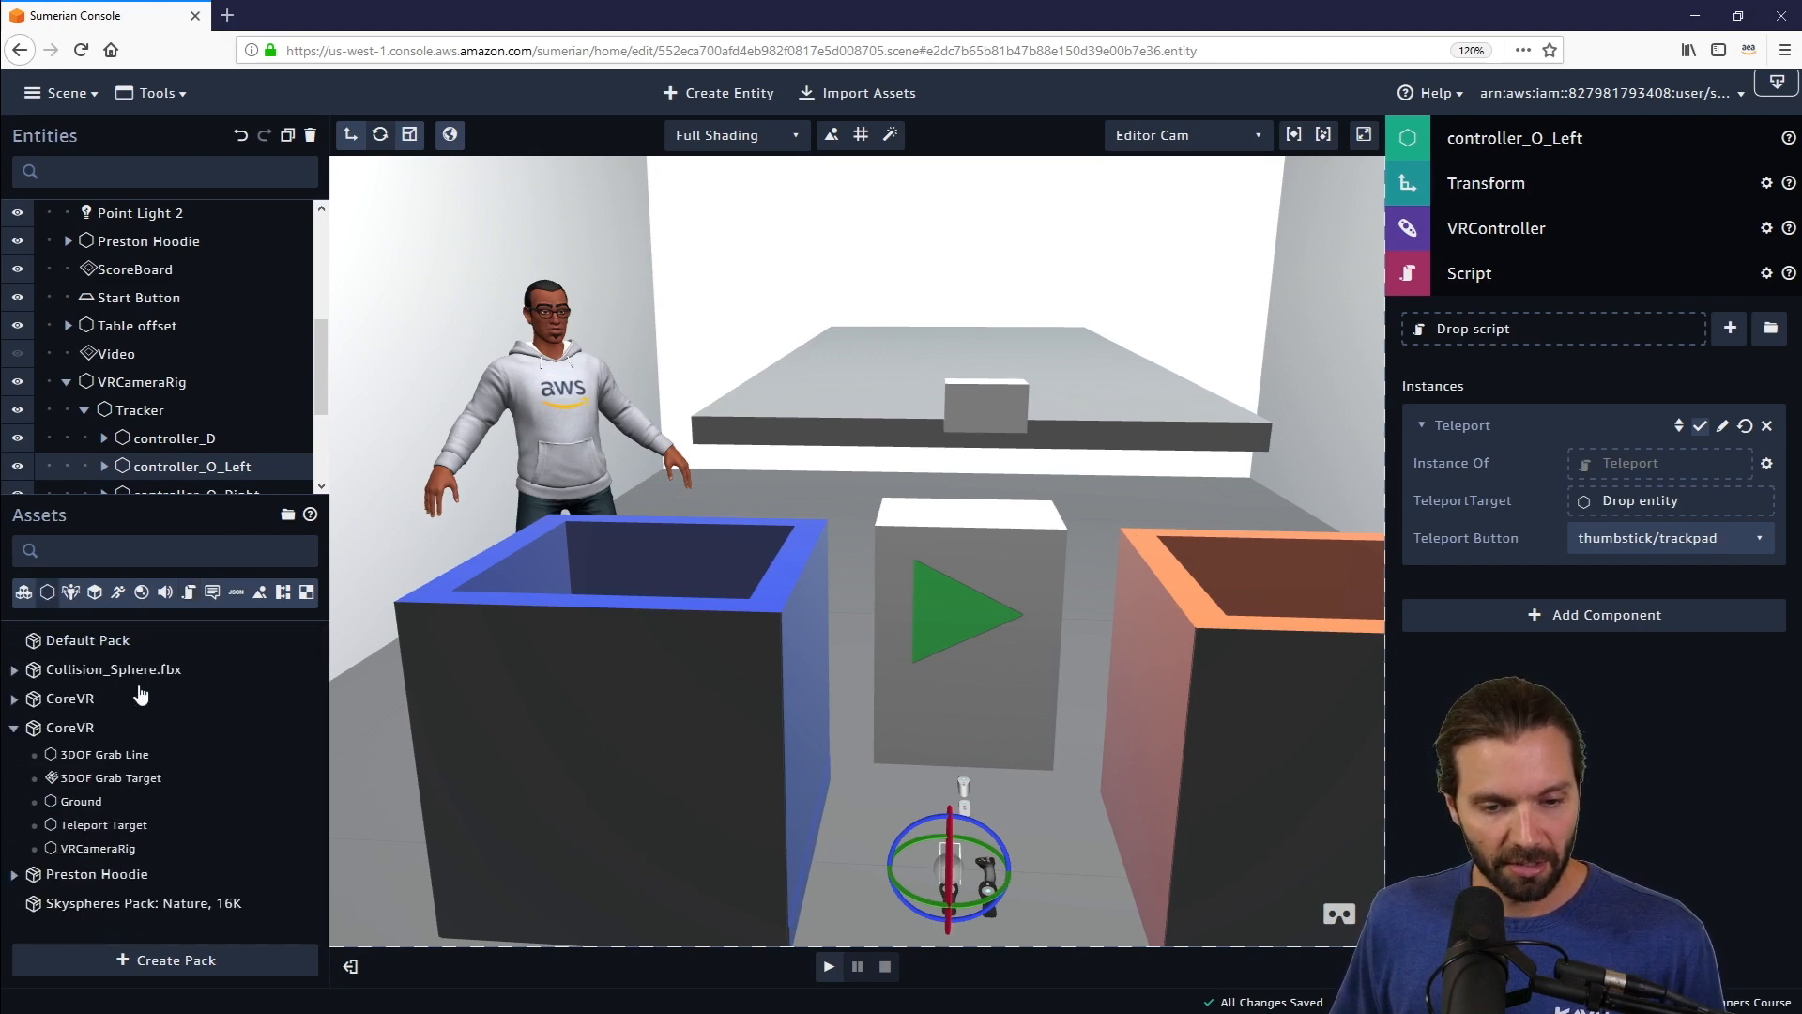
{"action": "left_click_drag", "start_coordinate": [99, 824], "coordinate": [176, 827]}
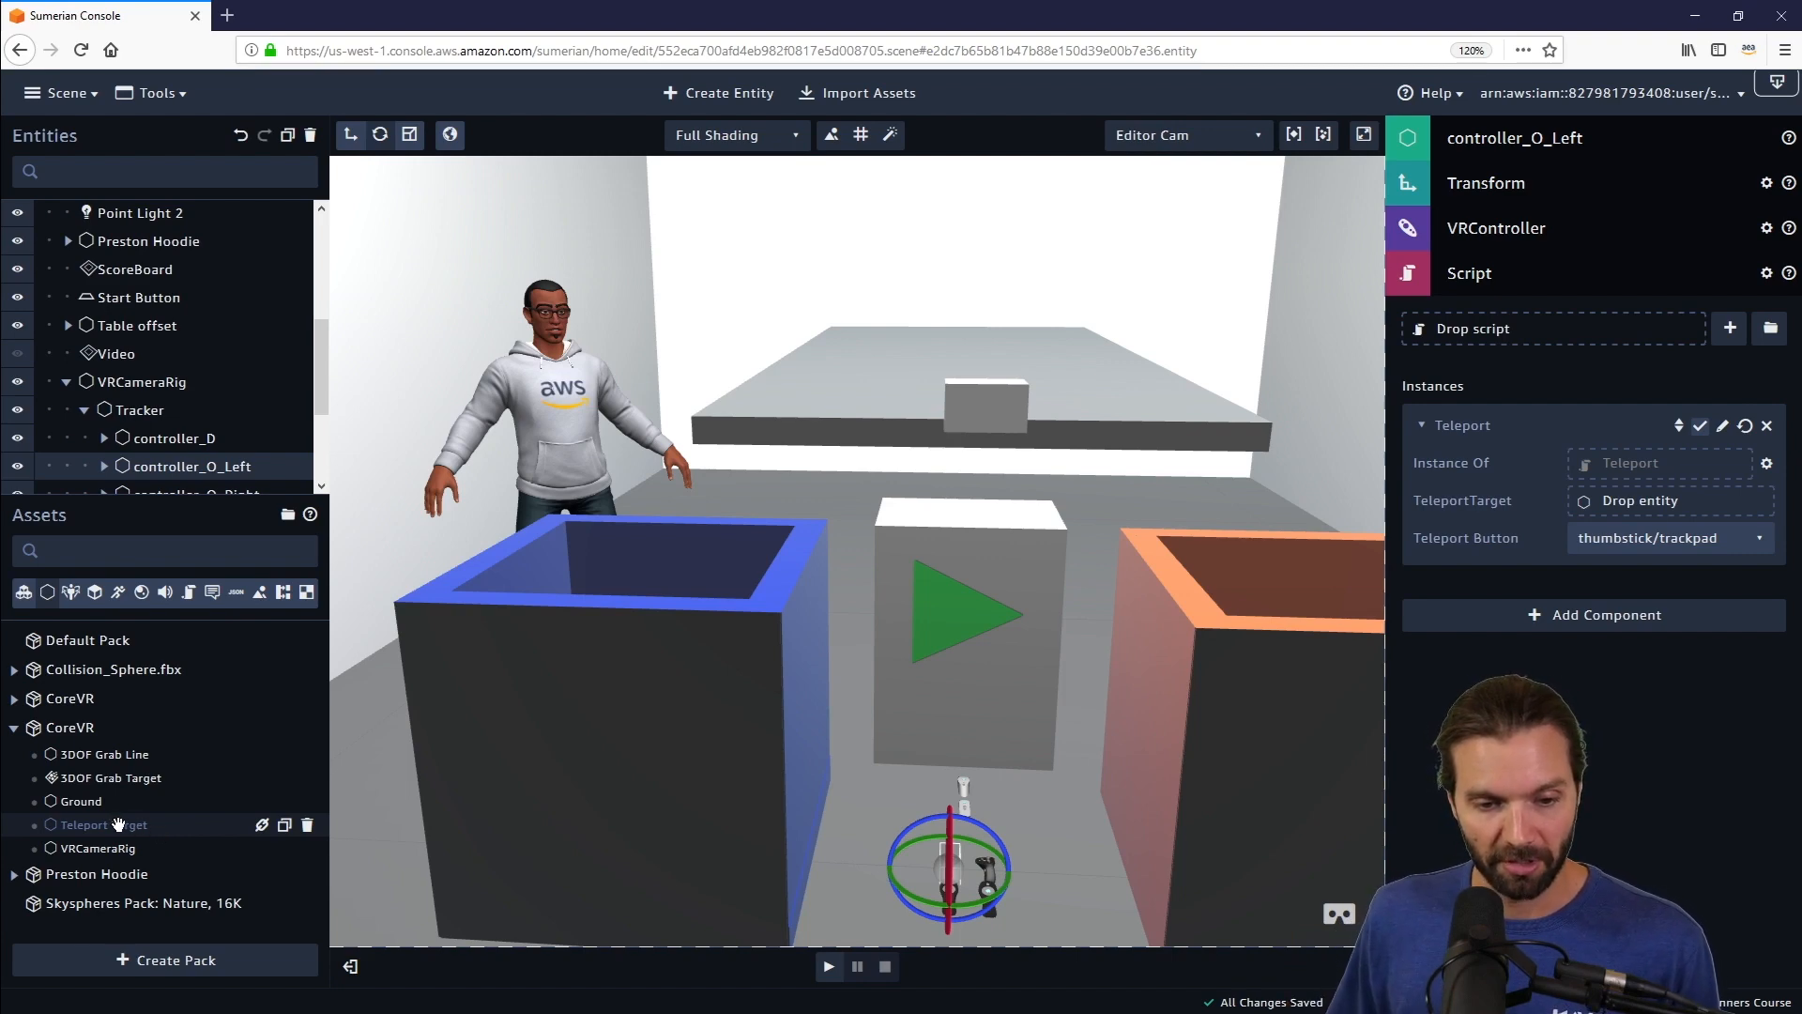
{"action": "left_click_drag", "start_coordinate": [94, 801], "coordinate": [1628, 513]}
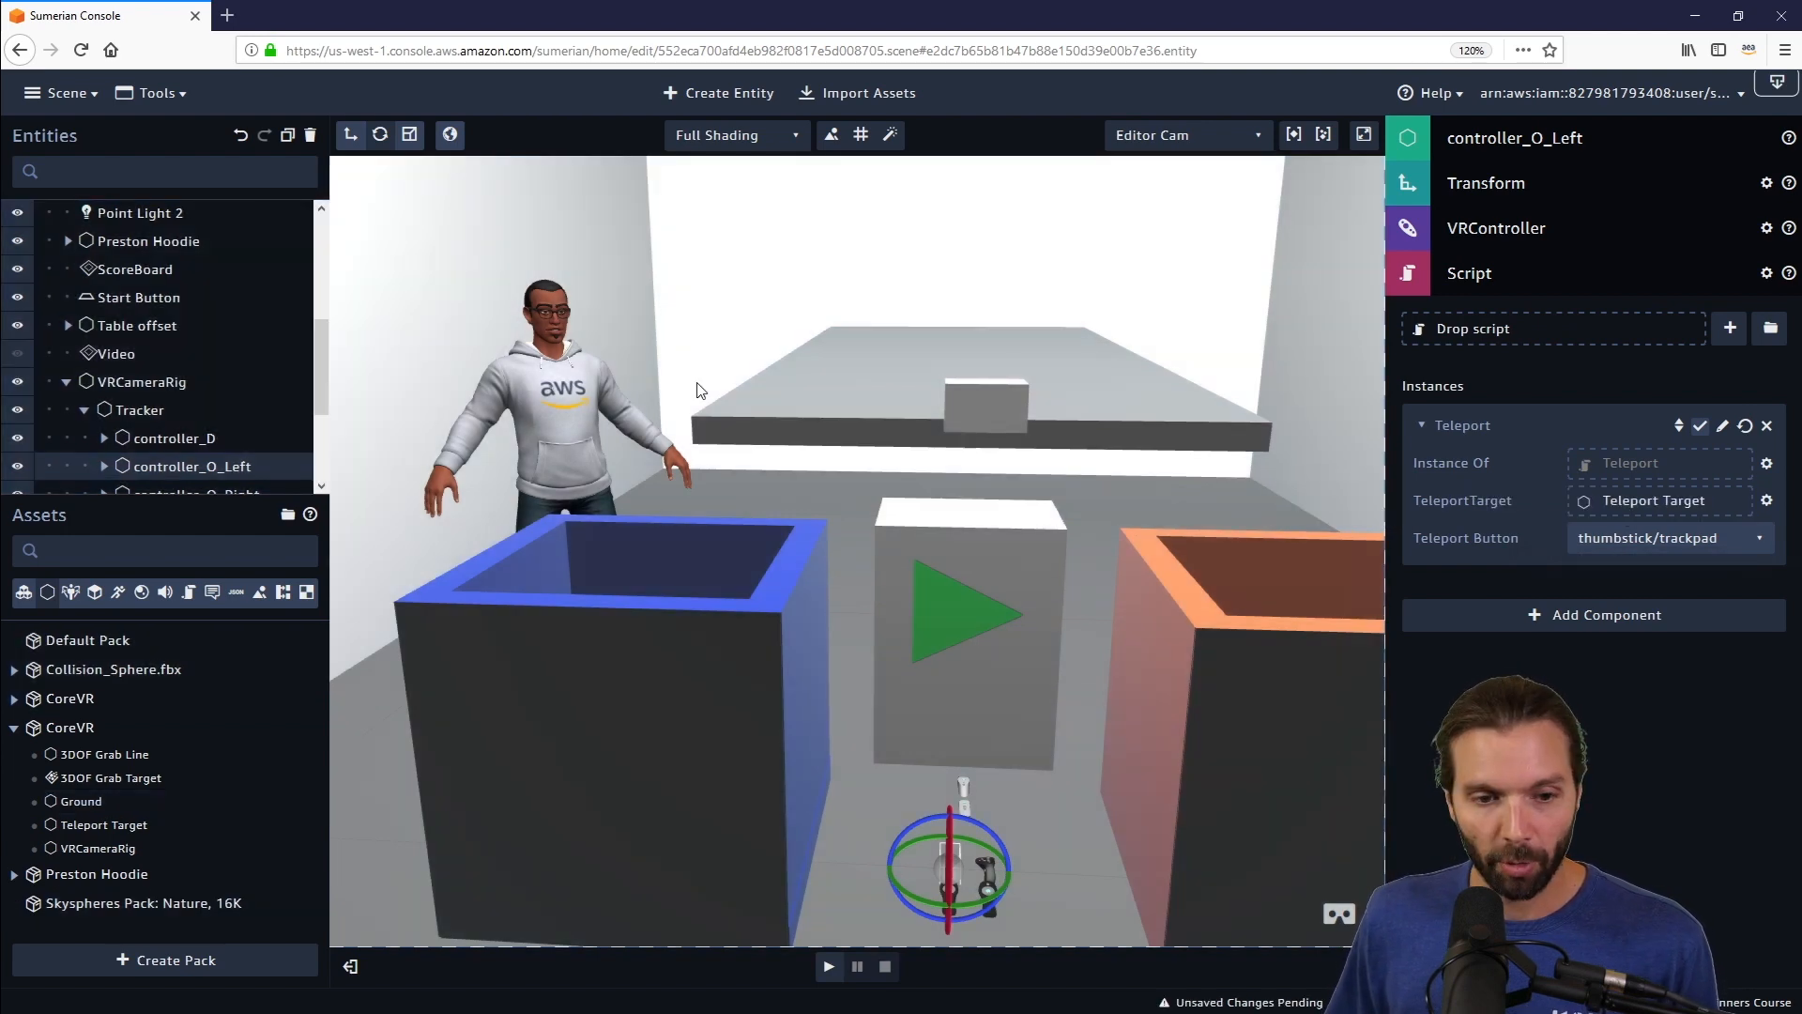
- Assign the CoreVR pack's Teleport Target entity as the TeleportTarget of controller_O_Right's Teleport script
{"action": "scroll", "coordinate": [258, 426], "scroll_direction": "down", "scroll_amount": 3}
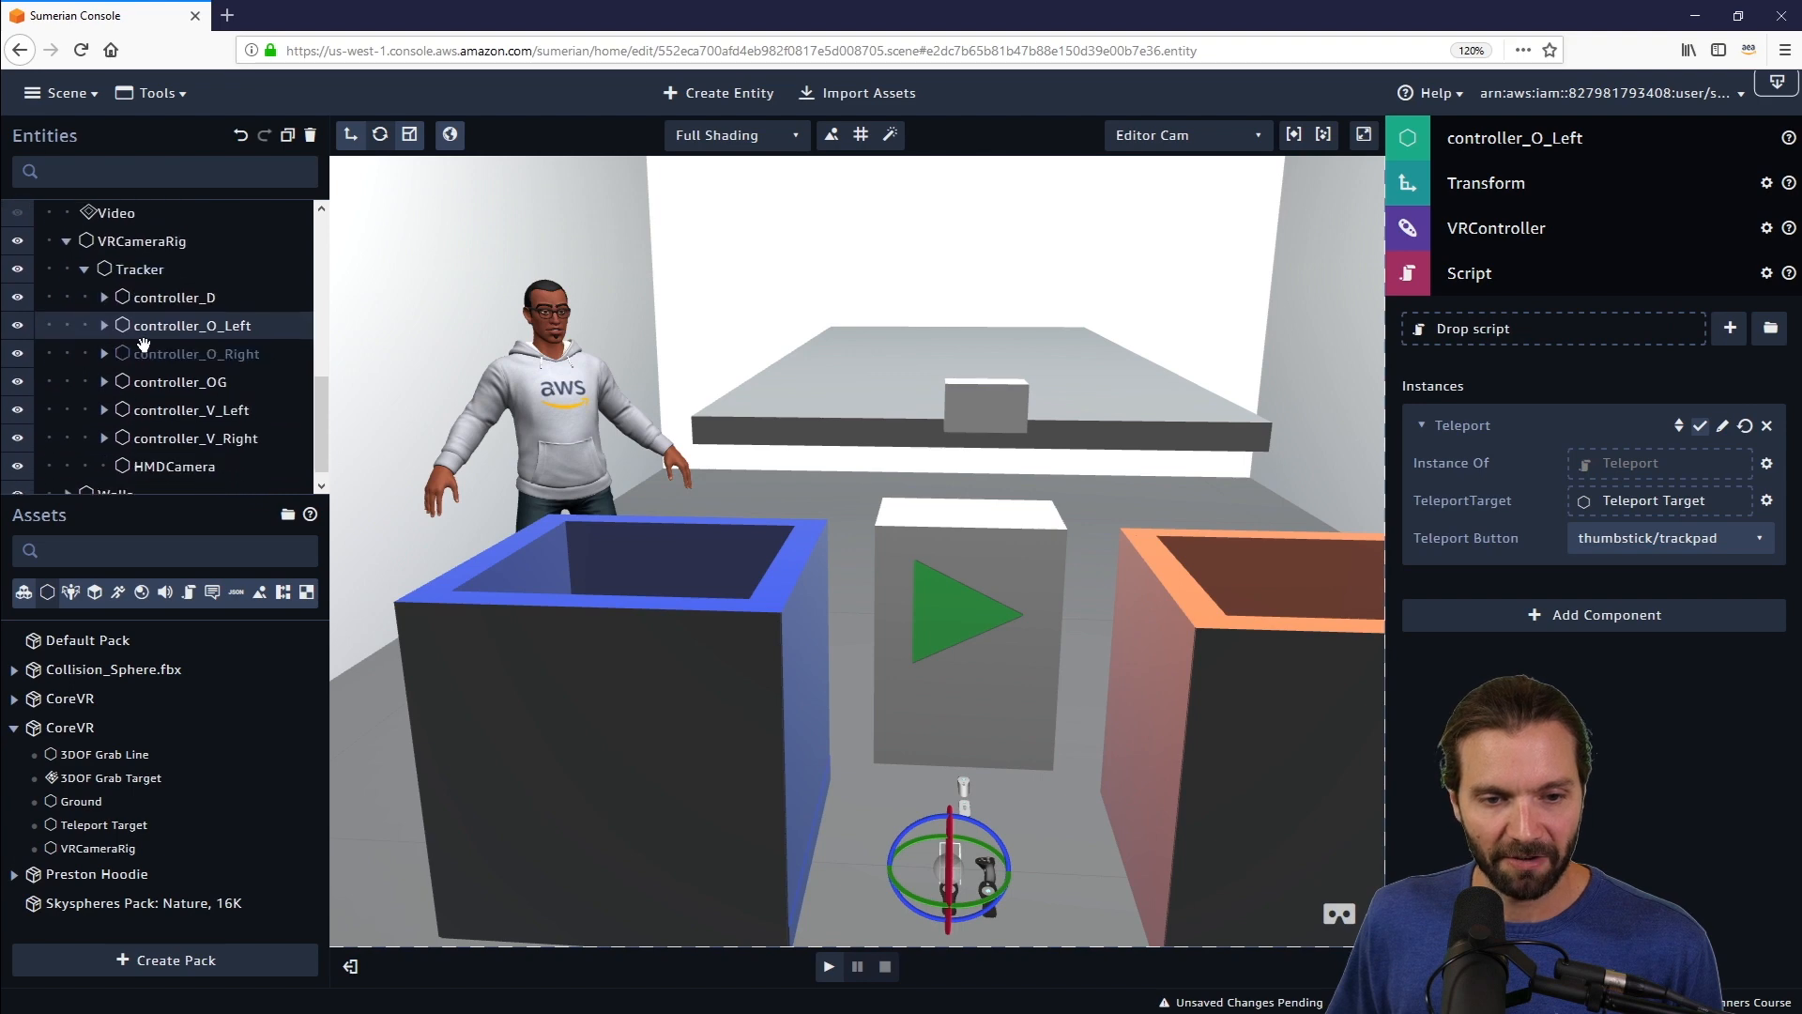
{"action": "left_click", "coordinate": [171, 354]}
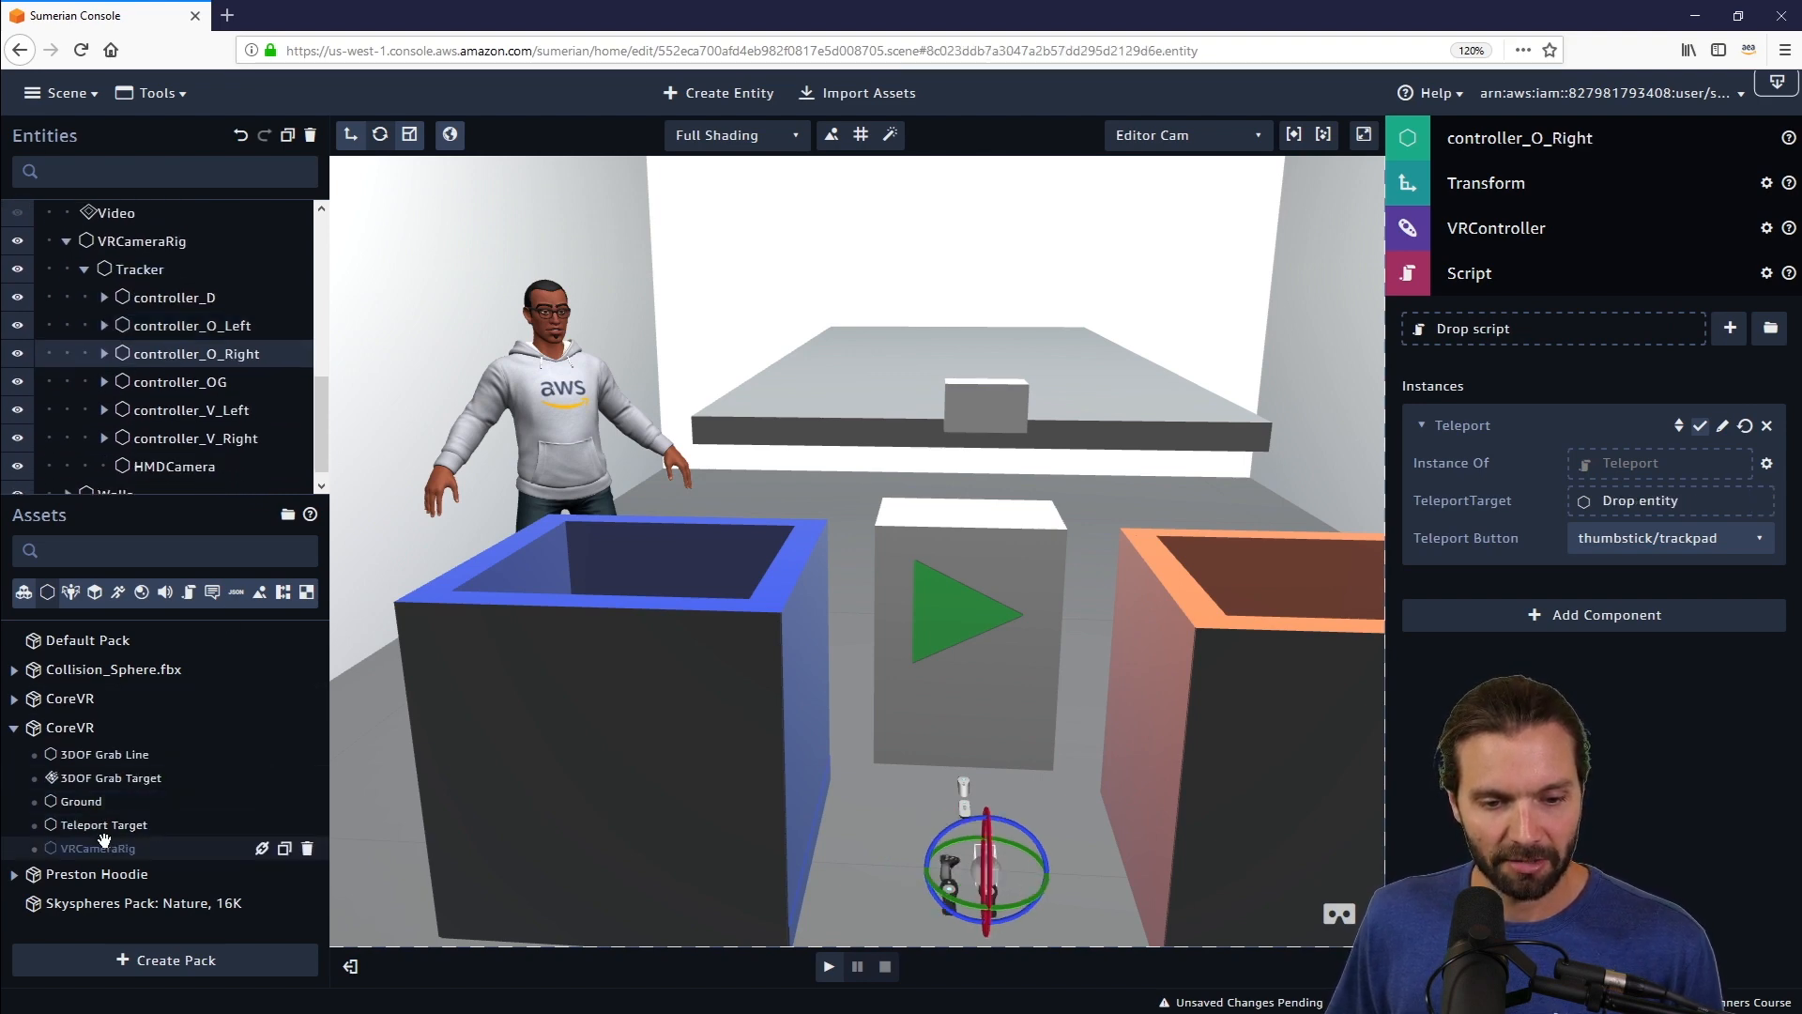
{"action": "left_click_drag", "start_coordinate": [91, 828], "coordinate": [1653, 510]}
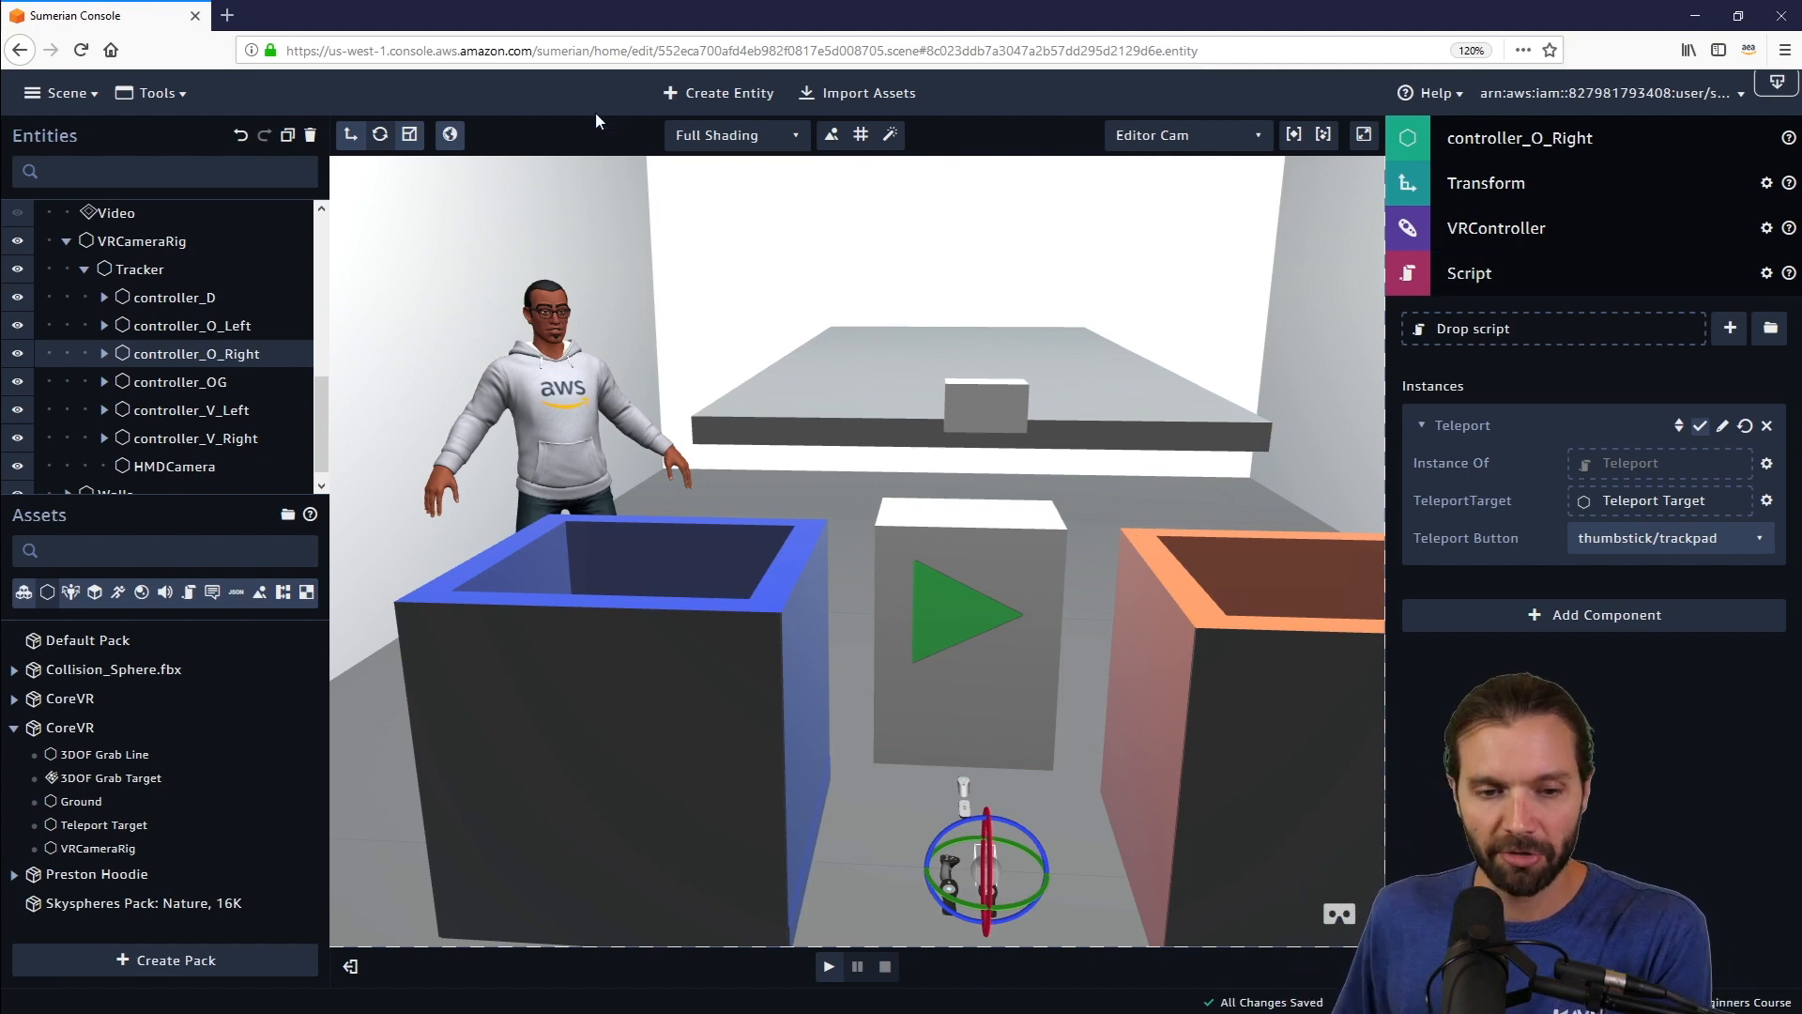
- Attach the CoreVR pack's Grab script to the Script component of controller_O_Left
{"action": "left_click_drag", "start_coordinate": [187, 491], "coordinate": [188, 606]}
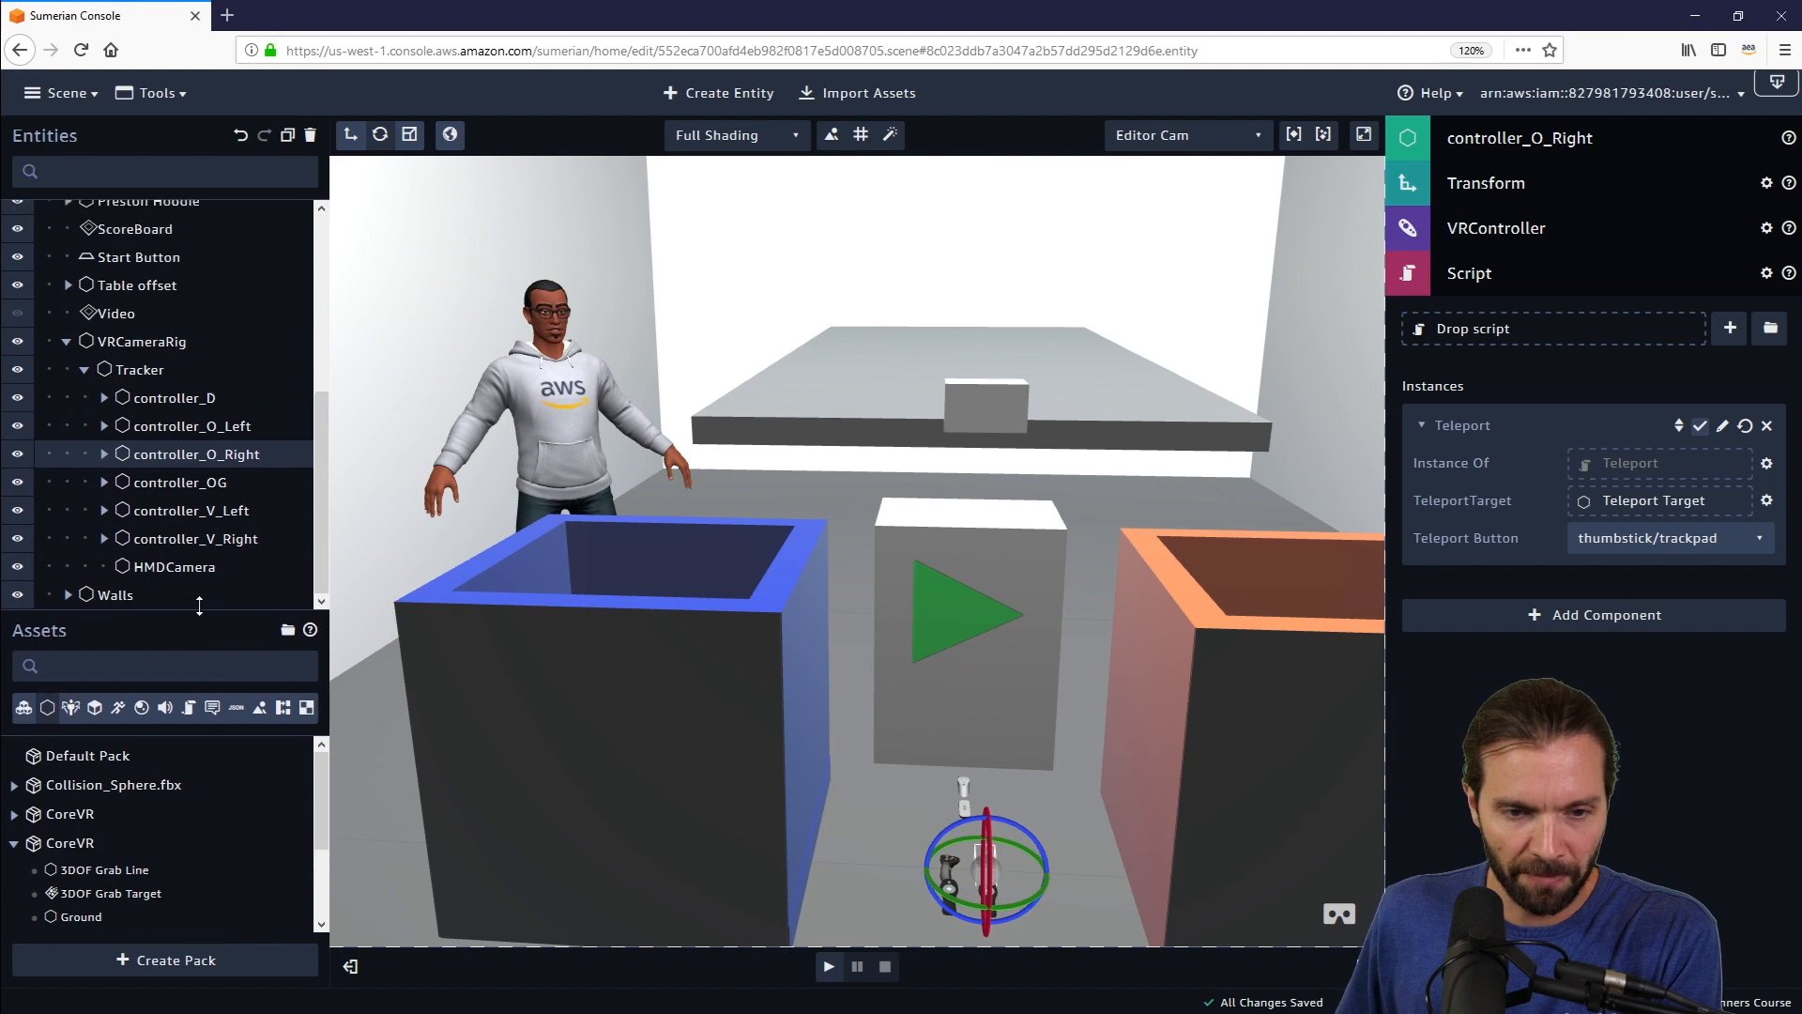
{"action": "left_click", "coordinate": [184, 427]}
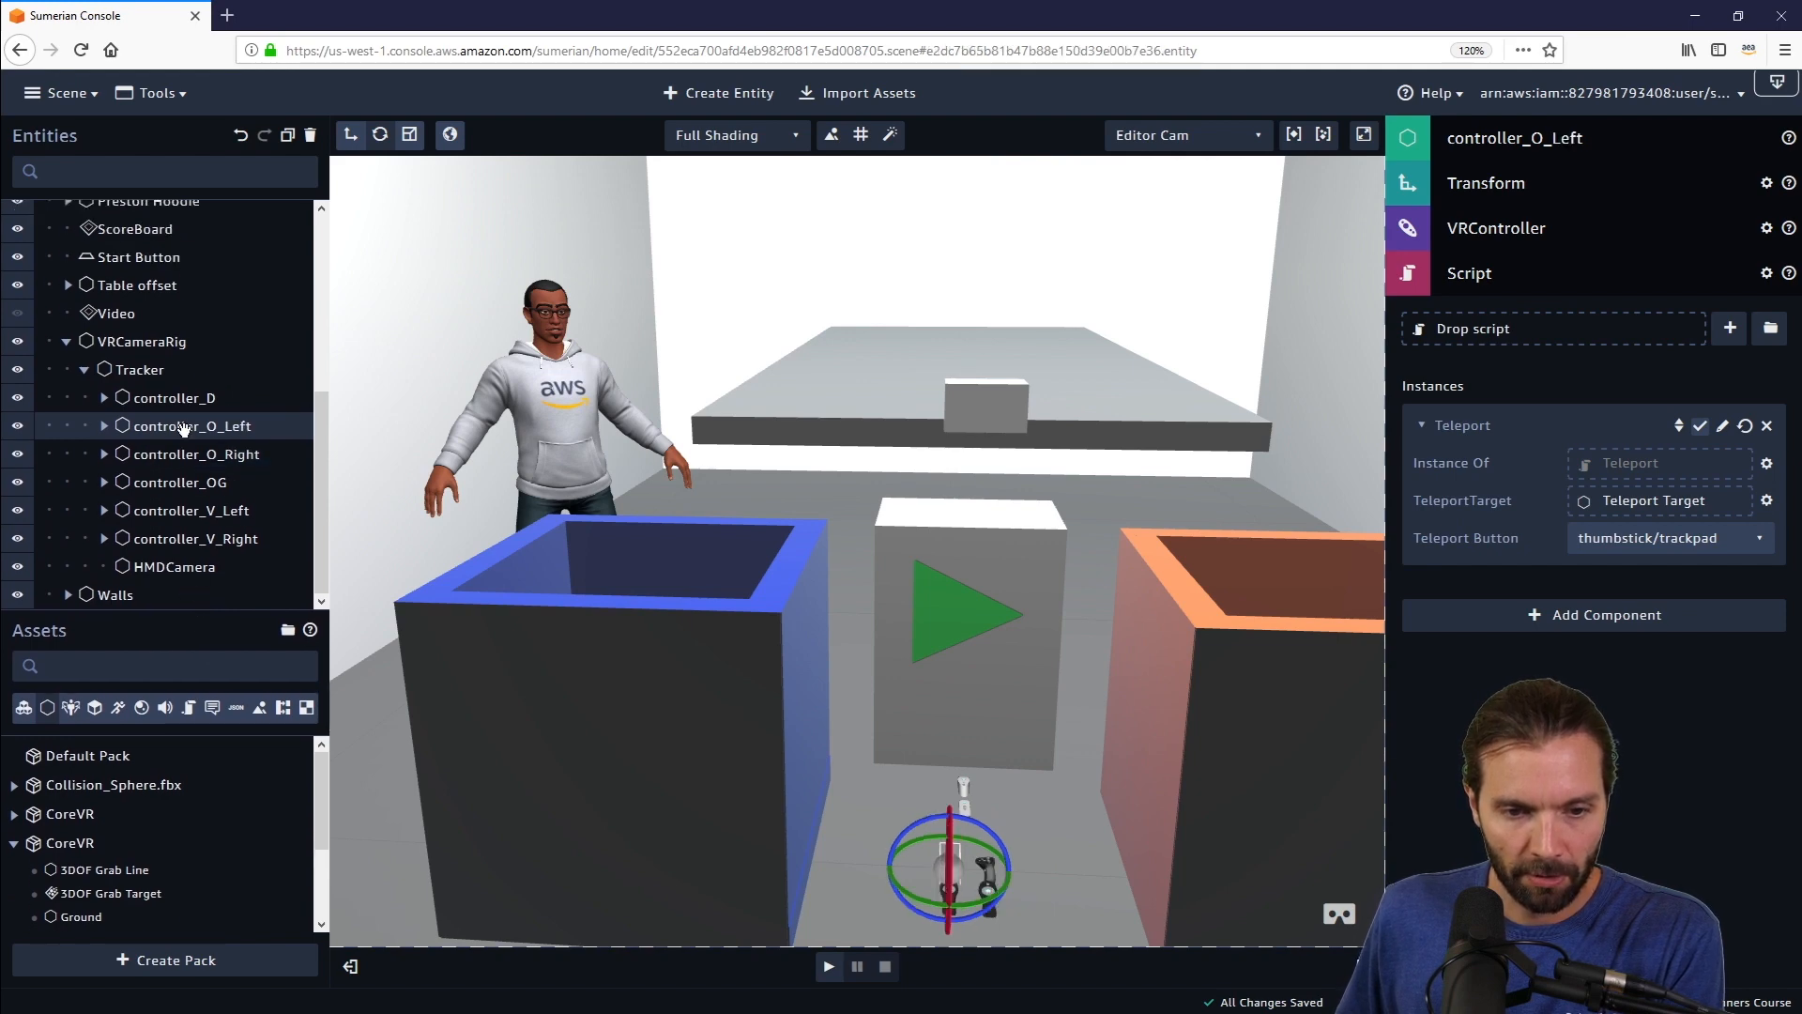
{"action": "left_click", "coordinate": [189, 709]}
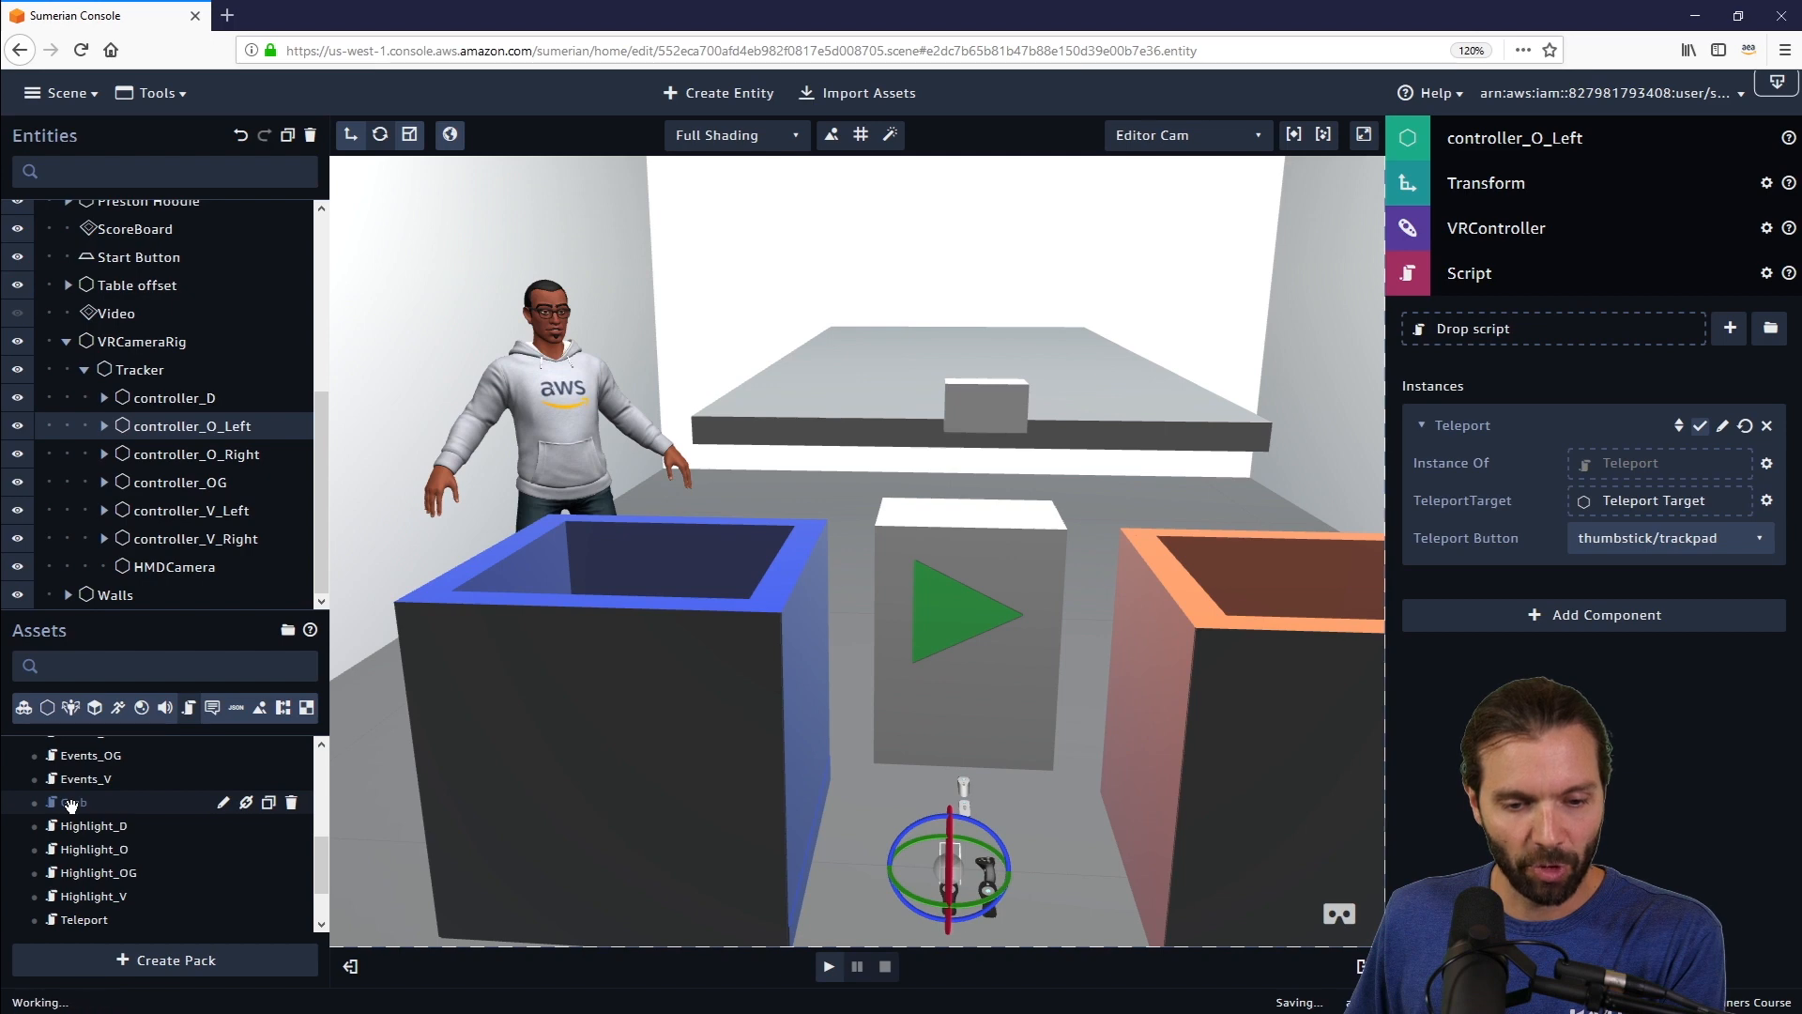
{"action": "left_click_drag", "start_coordinate": [70, 804], "coordinate": [1478, 332]}
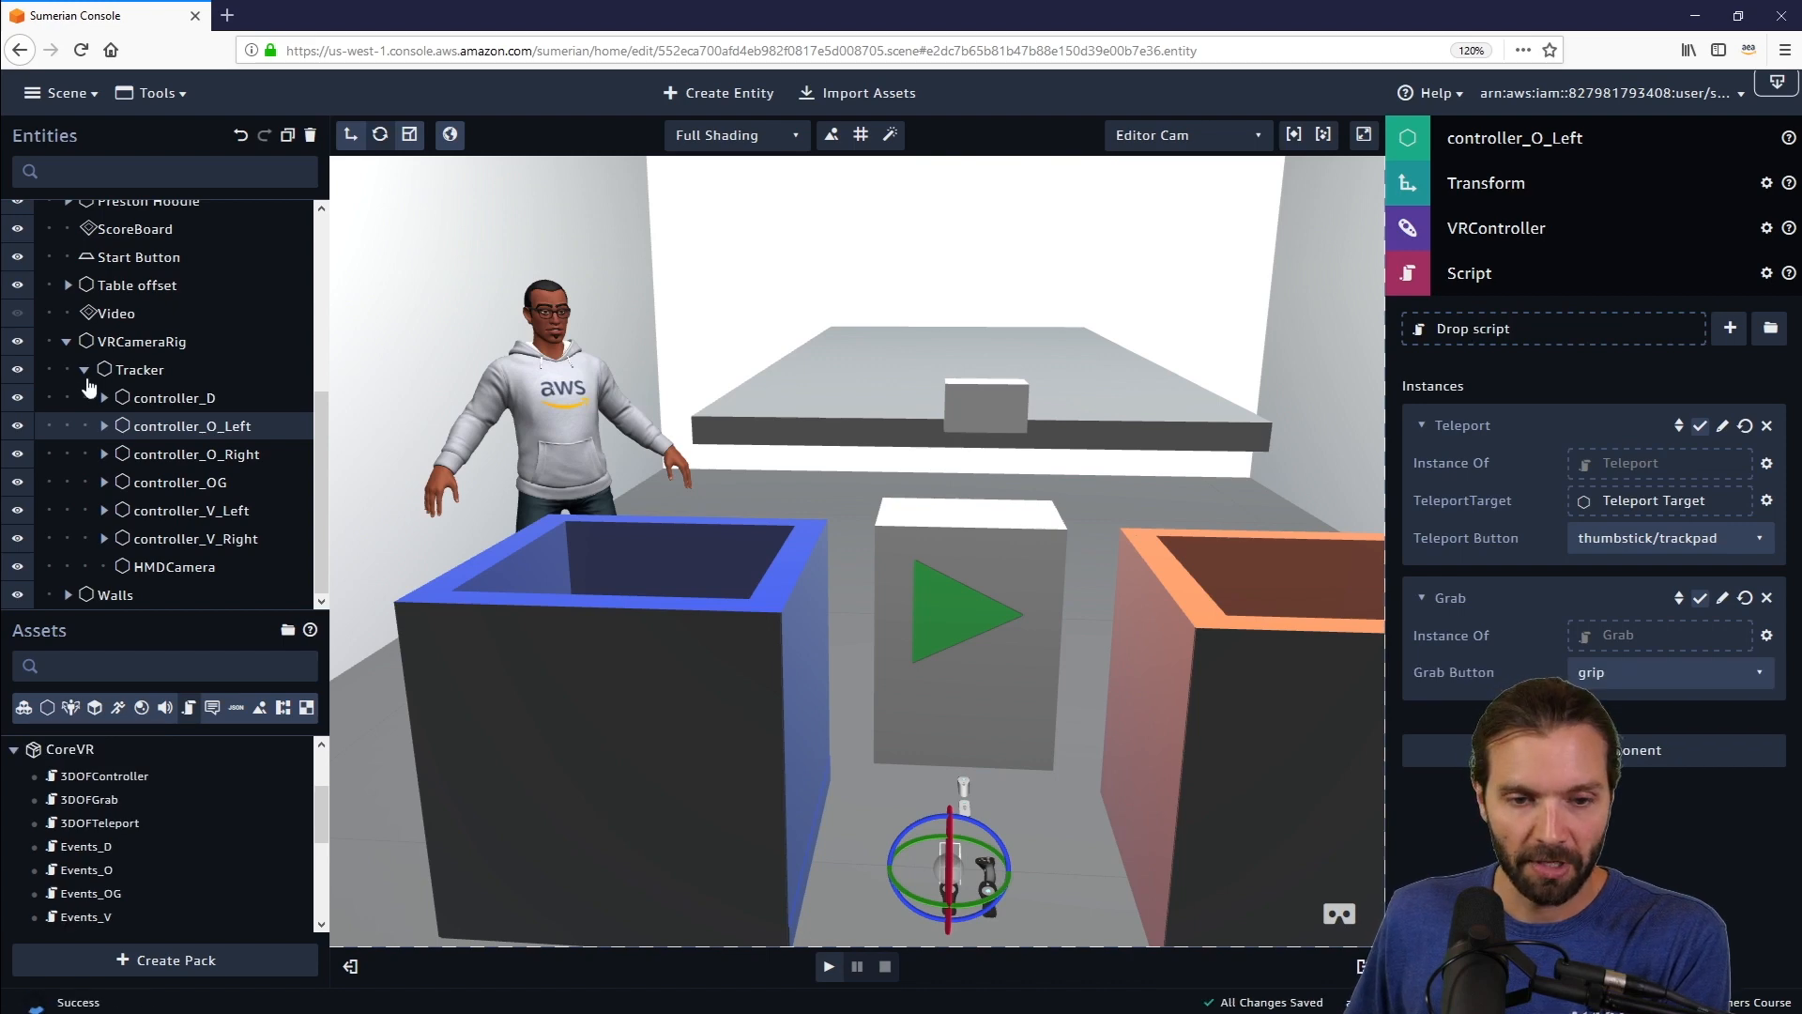
- Attach the CoreVR pack's Grab script to the Script component of controller_O_Right
{"action": "left_click", "coordinate": [177, 455]}
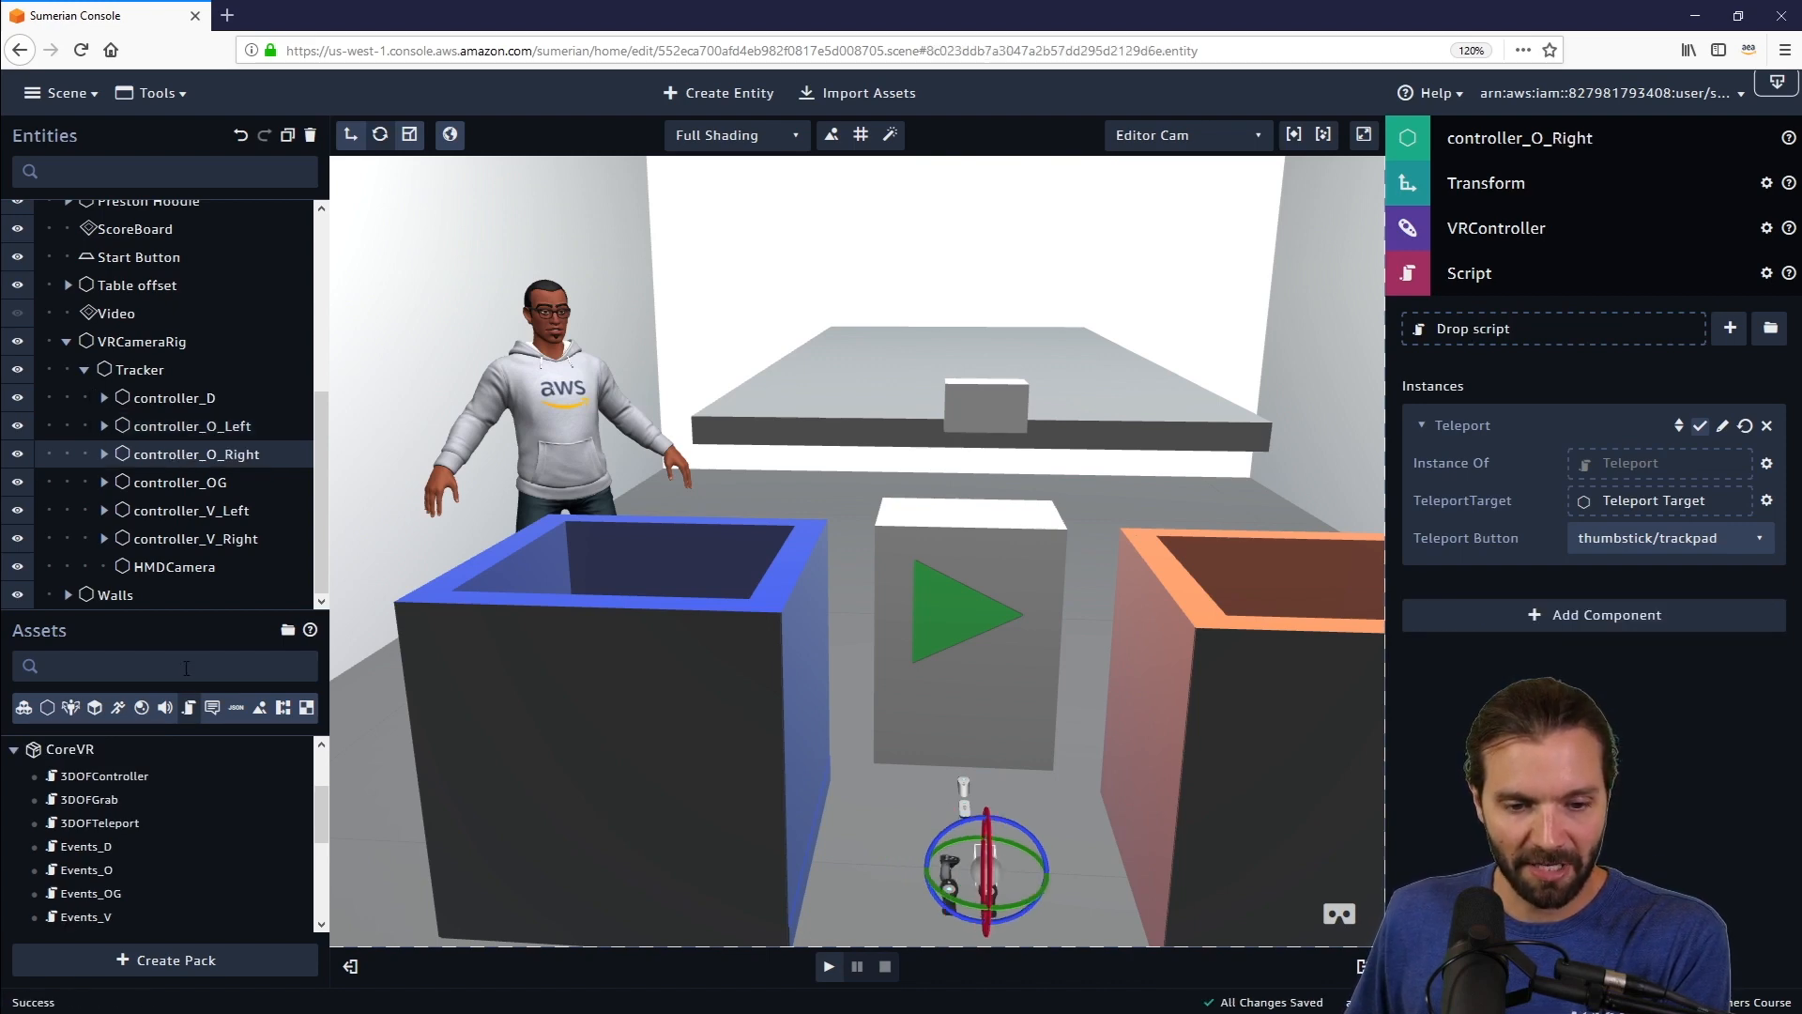
{"action": "scroll", "coordinate": [84, 847], "scroll_direction": "down", "scroll_amount": 3}
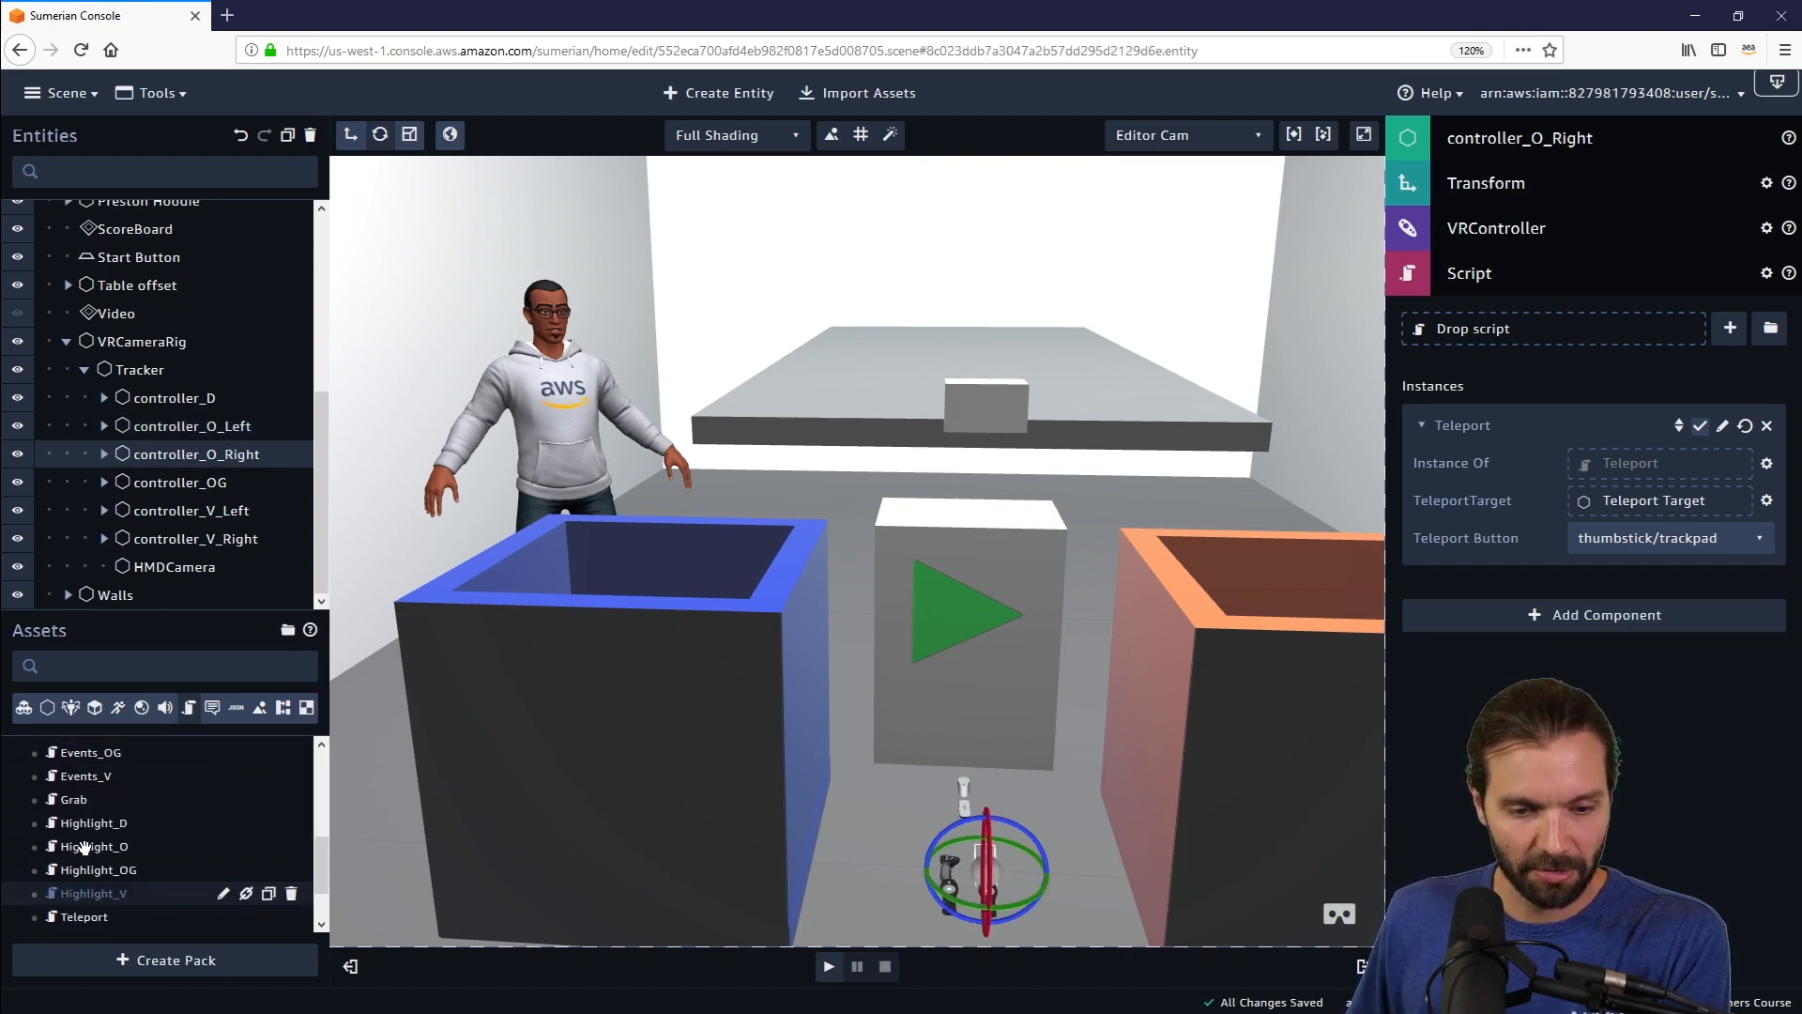
{"action": "left_click_drag", "start_coordinate": [65, 799], "coordinate": [1504, 330]}
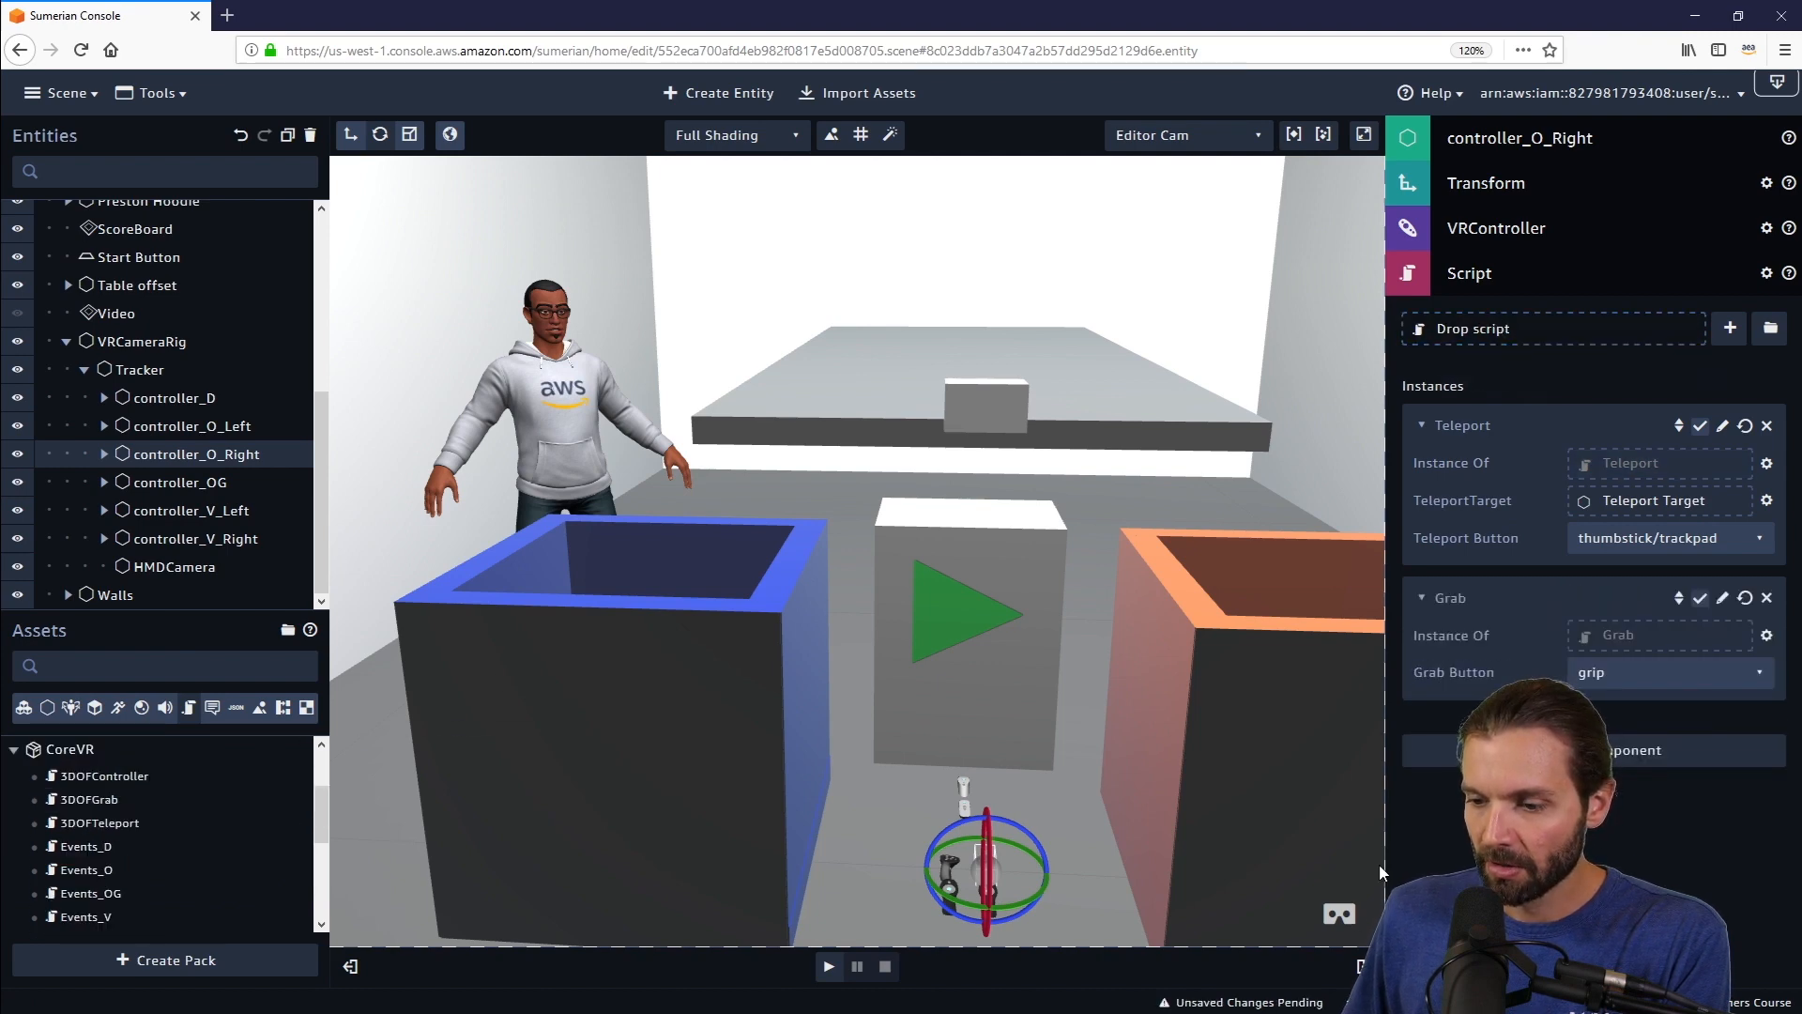
{"action": "left_click_drag", "start_coordinate": [1385, 833], "coordinate": [1396, 833]}
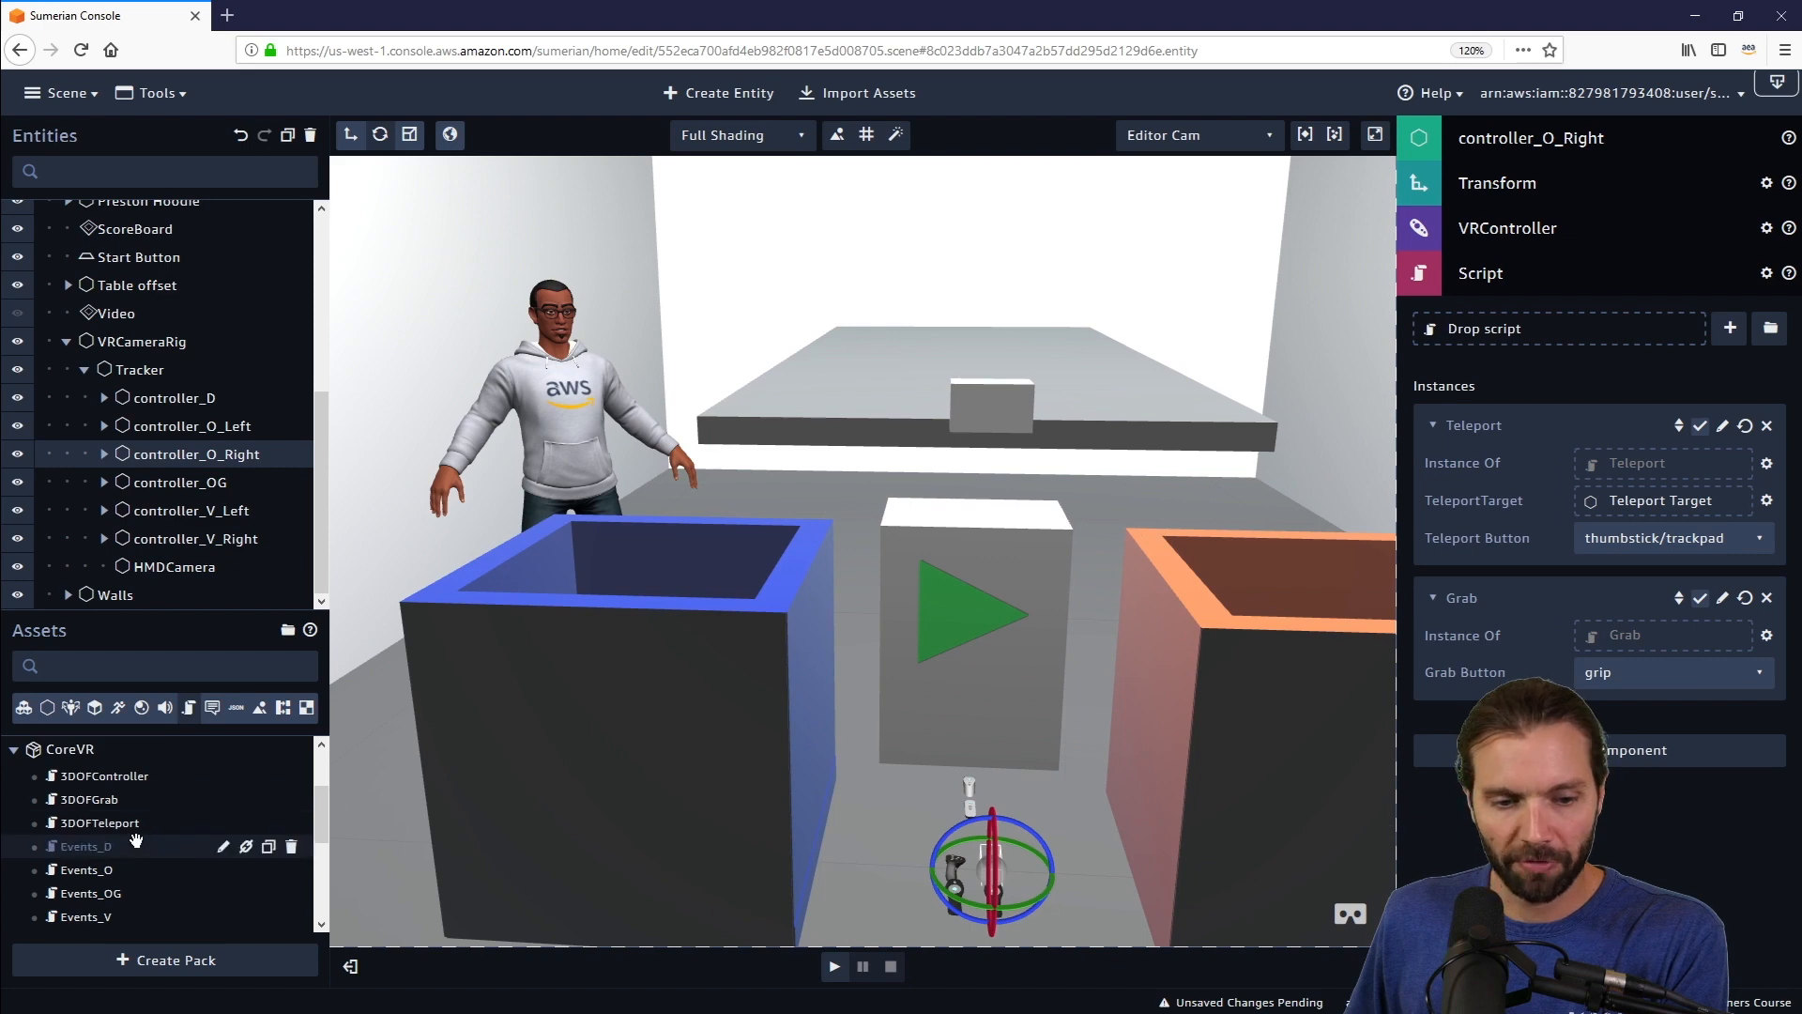
{"action": "scroll", "coordinate": [103, 817], "scroll_direction": "down", "scroll_amount": 1}
{"action": "scroll", "coordinate": [103, 816], "scroll_direction": "up", "scroll_amount": 2}
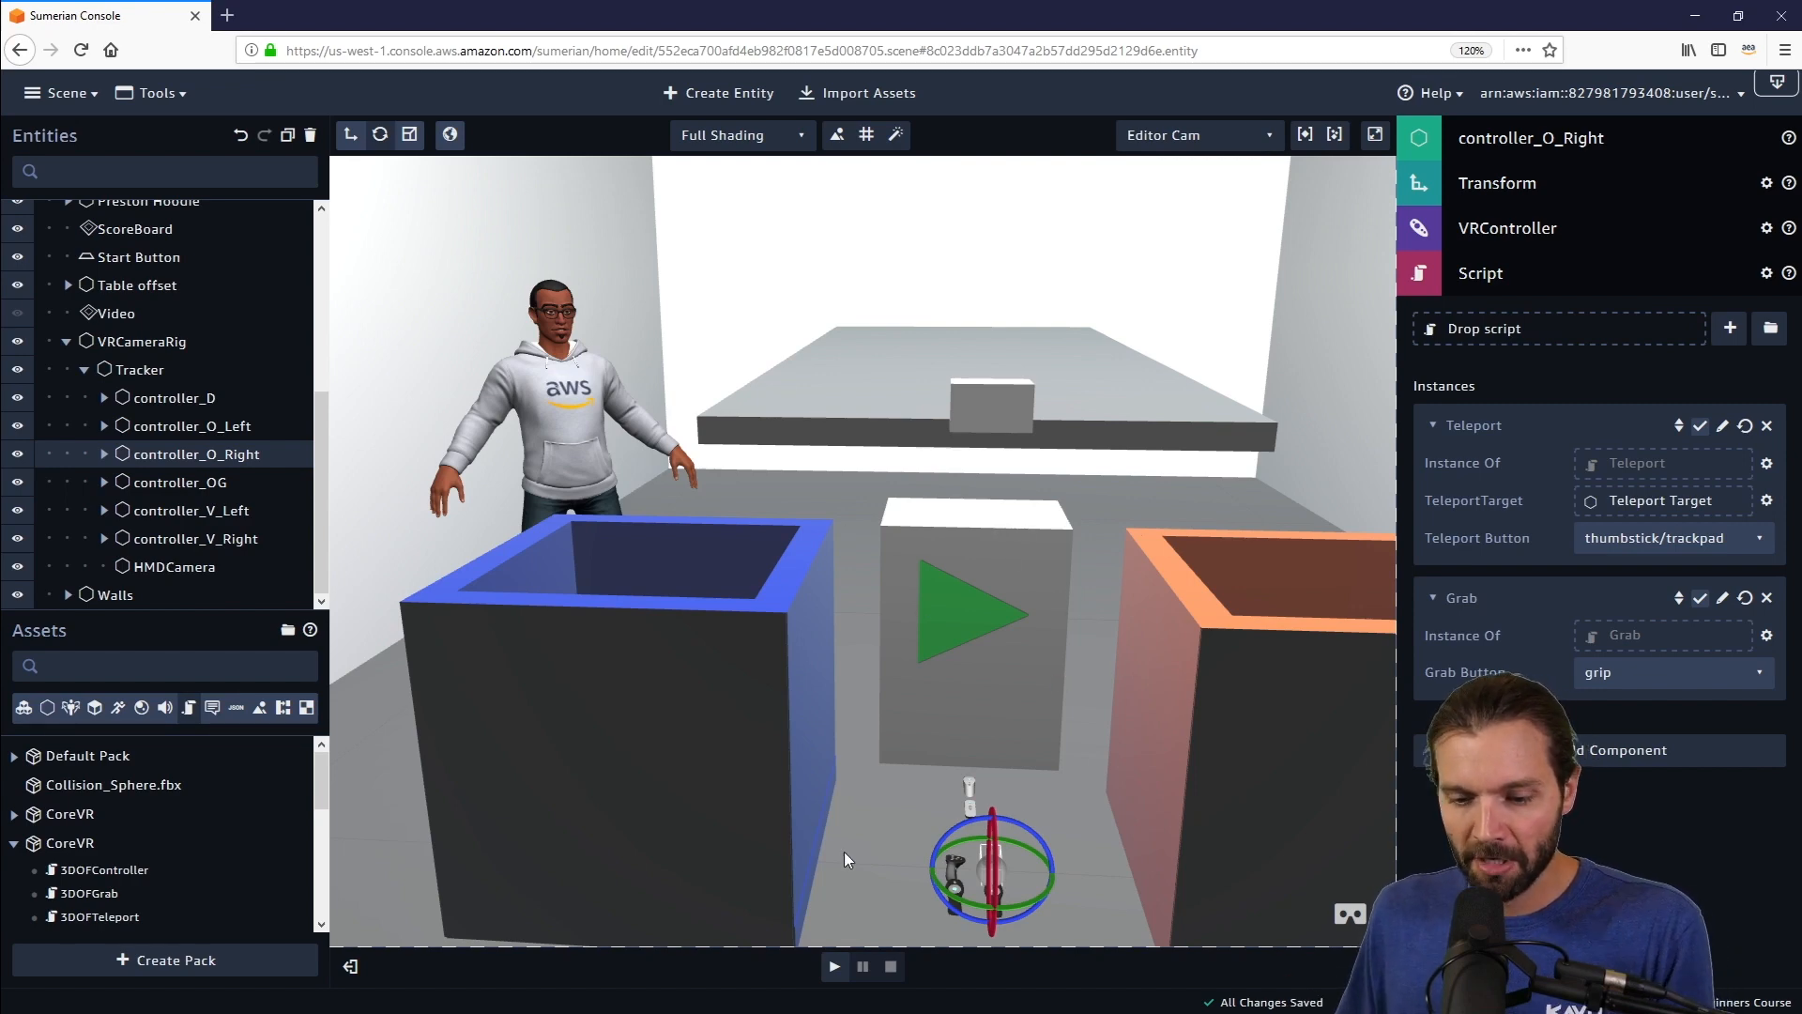
- Play the scene in the editor to preview it from farther back, and stop playback
{"action": "left_click", "coordinate": [834, 966]}
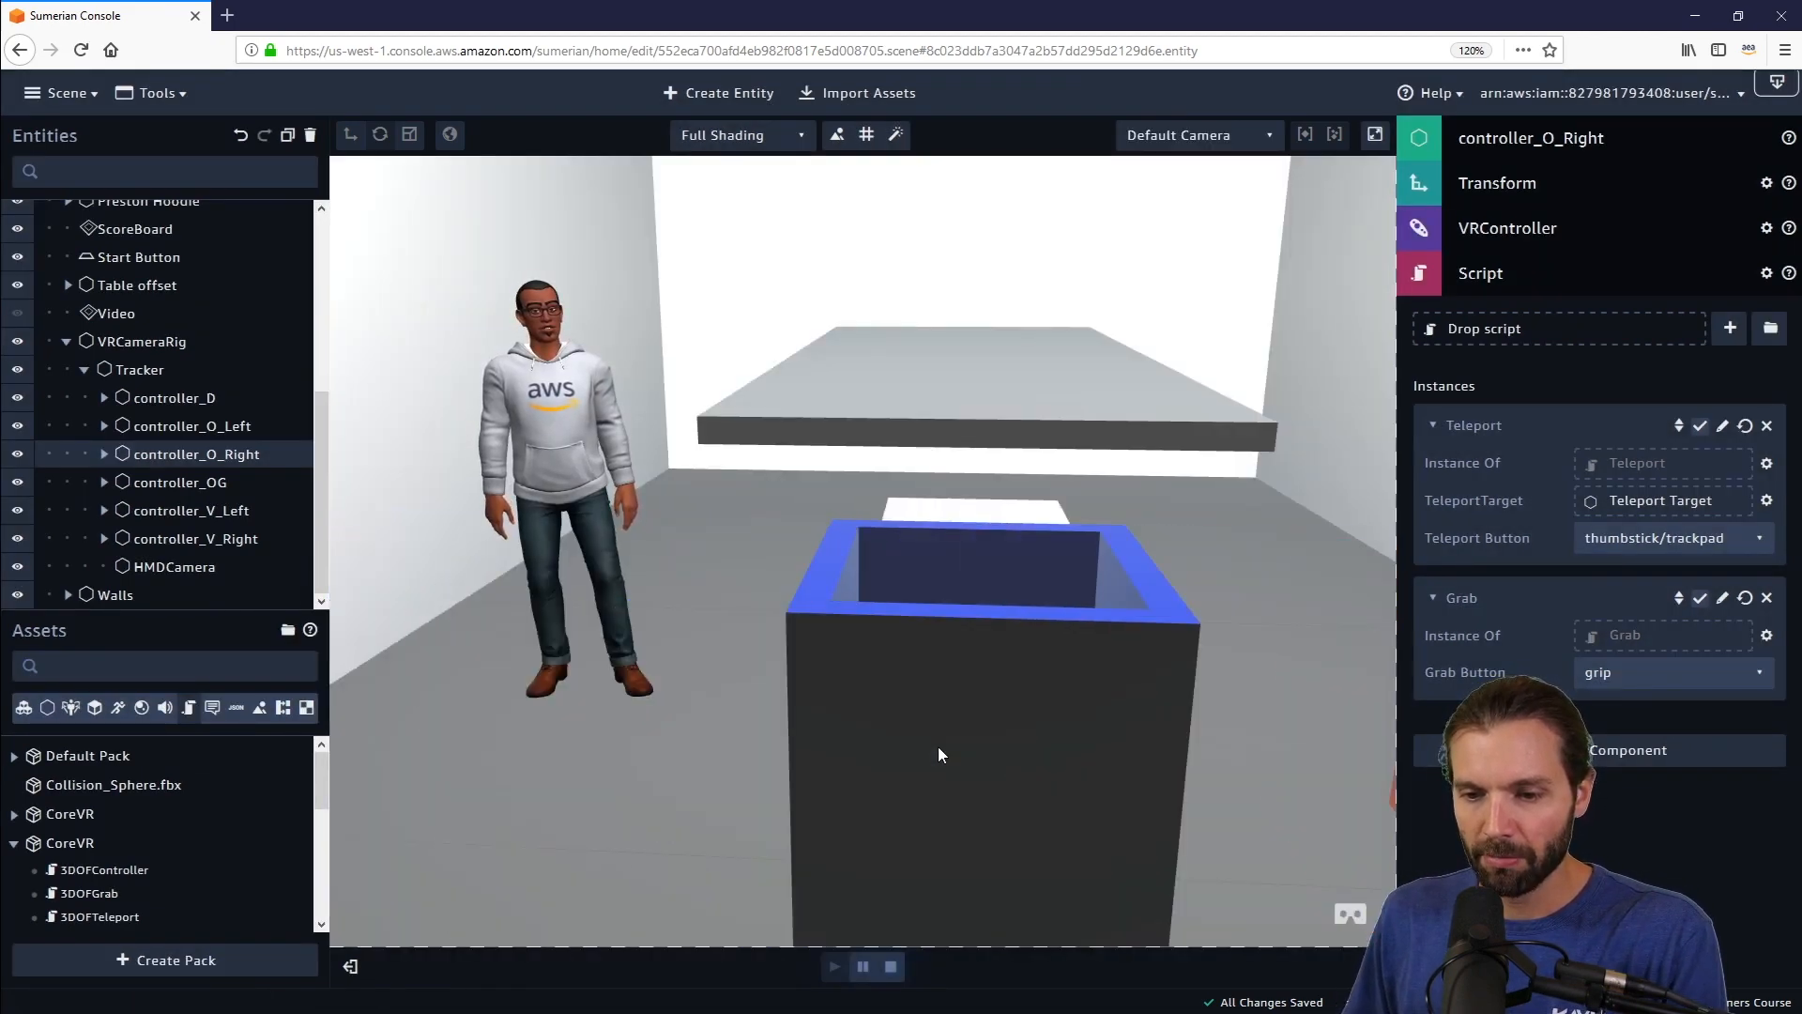
{"action": "scroll", "coordinate": [787, 645], "scroll_direction": "down", "scroll_amount": 3}
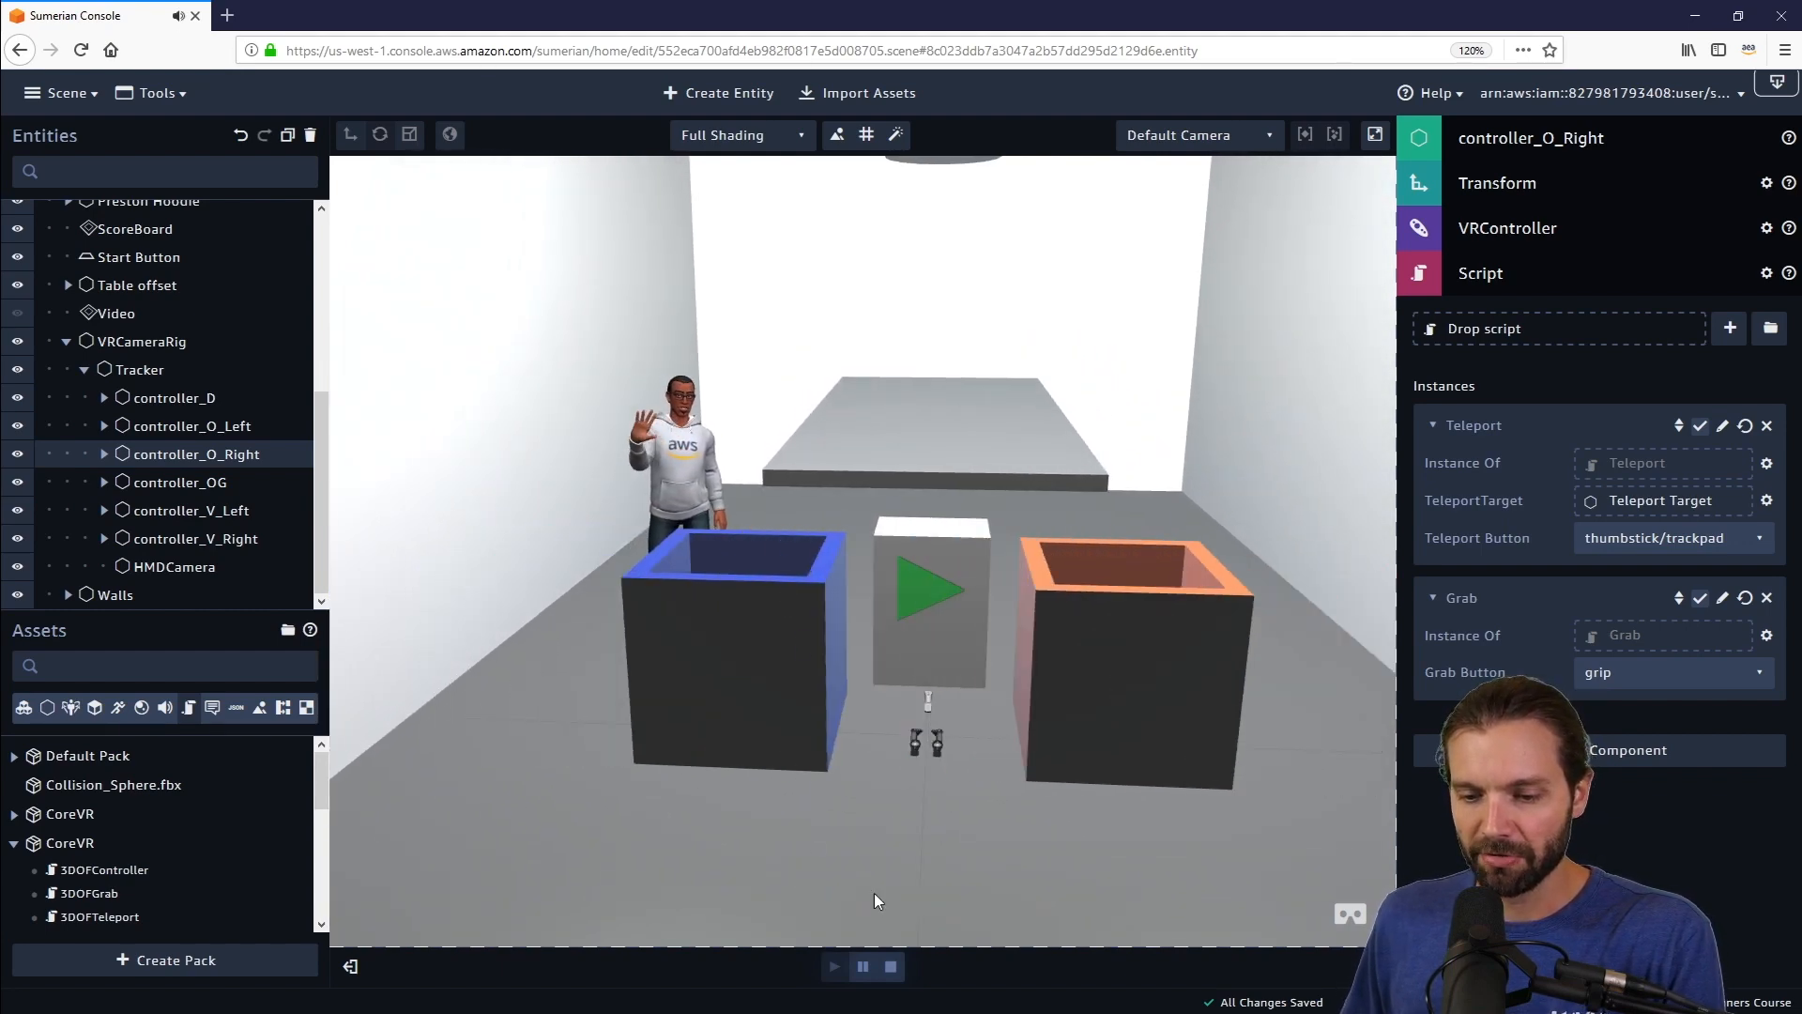
{"action": "left_click", "coordinate": [893, 968]}
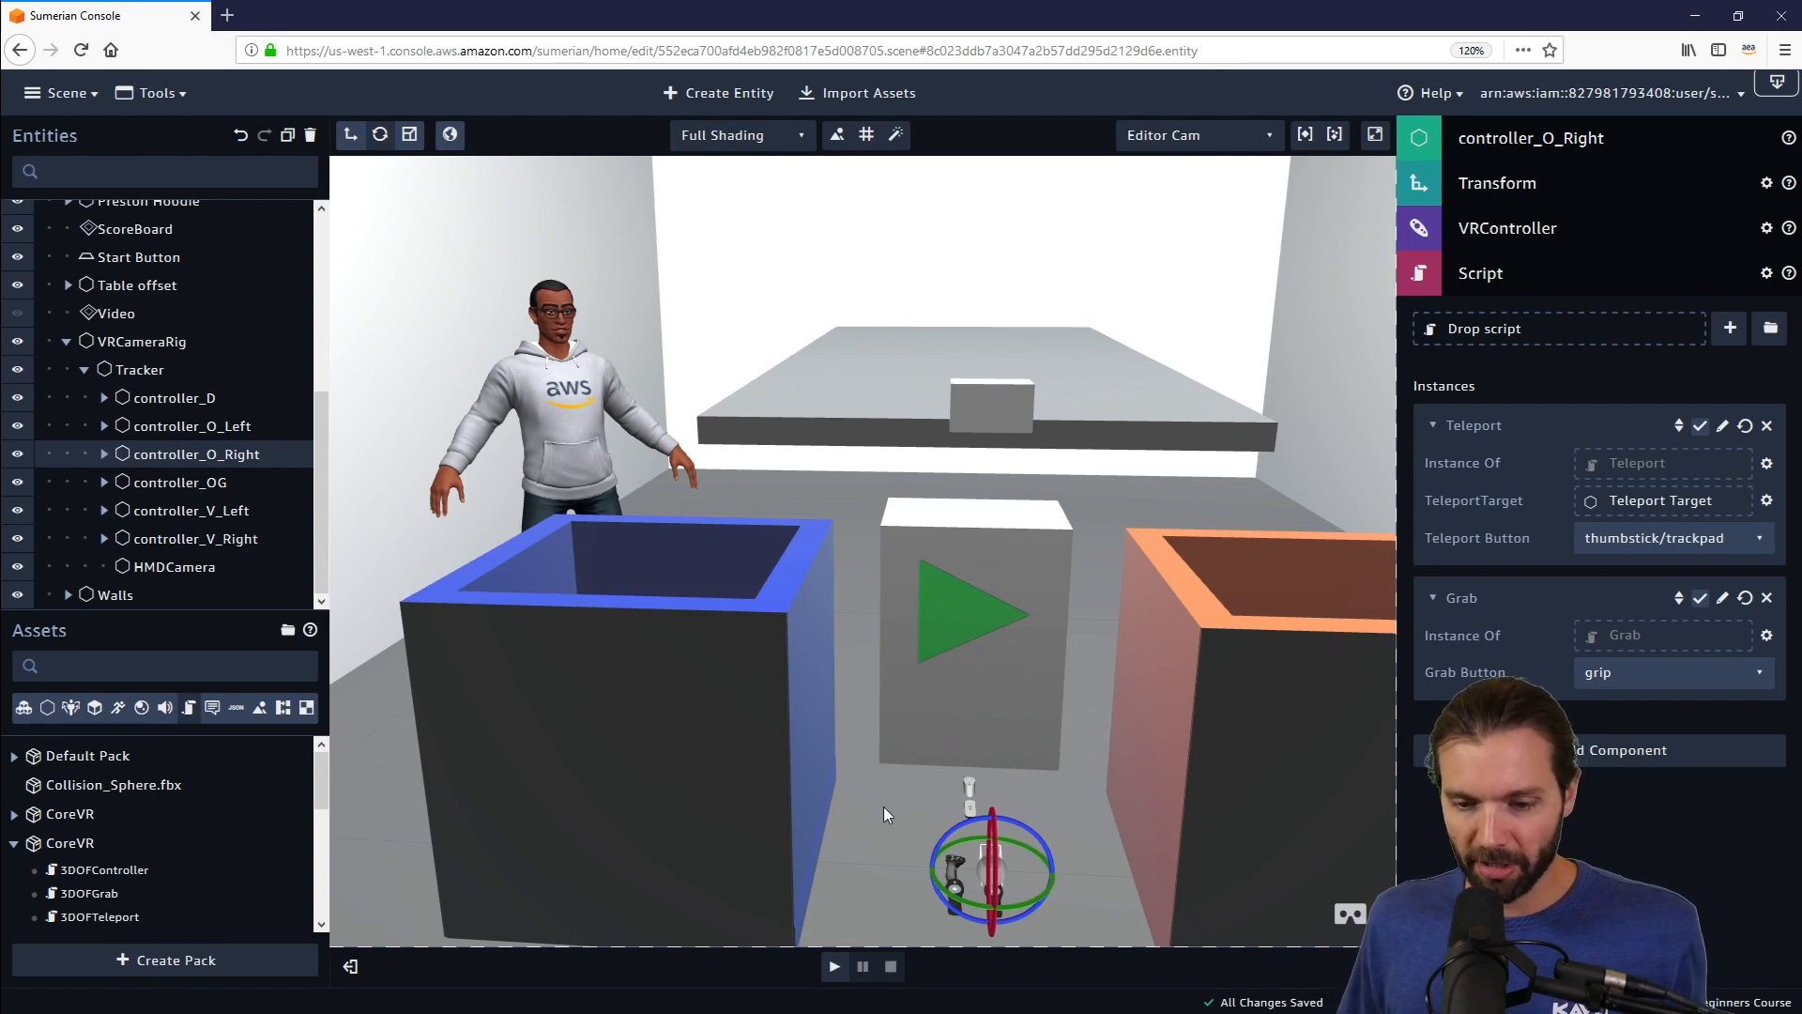
{"action": "mouse_move", "coordinate": [882, 807]}
{"action": "middle_mouse_down"}
{"action": "mouse_move", "coordinate": [865, 814]}
{"action": "mouse_move", "coordinate": [865, 790]}
{"action": "middle_mouse_up"}
{"action": "scroll", "coordinate": [865, 791], "scroll_direction": "down", "scroll_amount": 3}
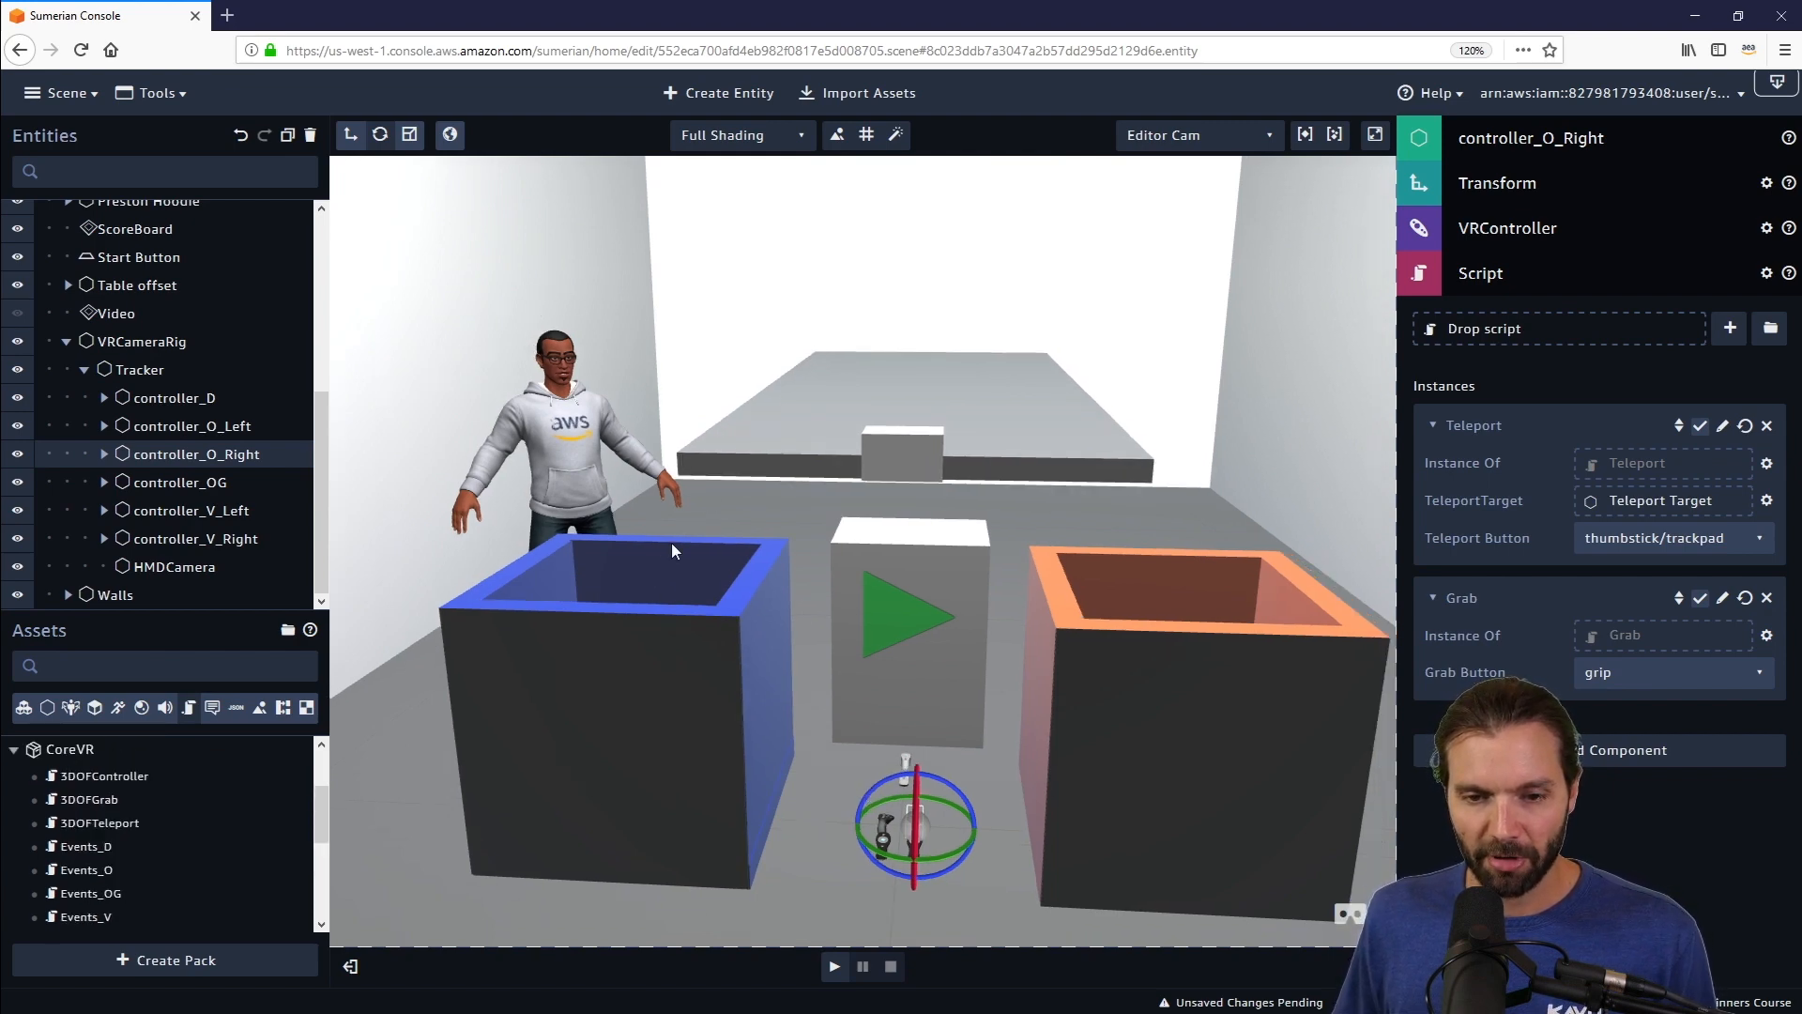
{"action": "right_click_drag", "start_coordinate": [632, 640], "coordinate": [664, 638]}
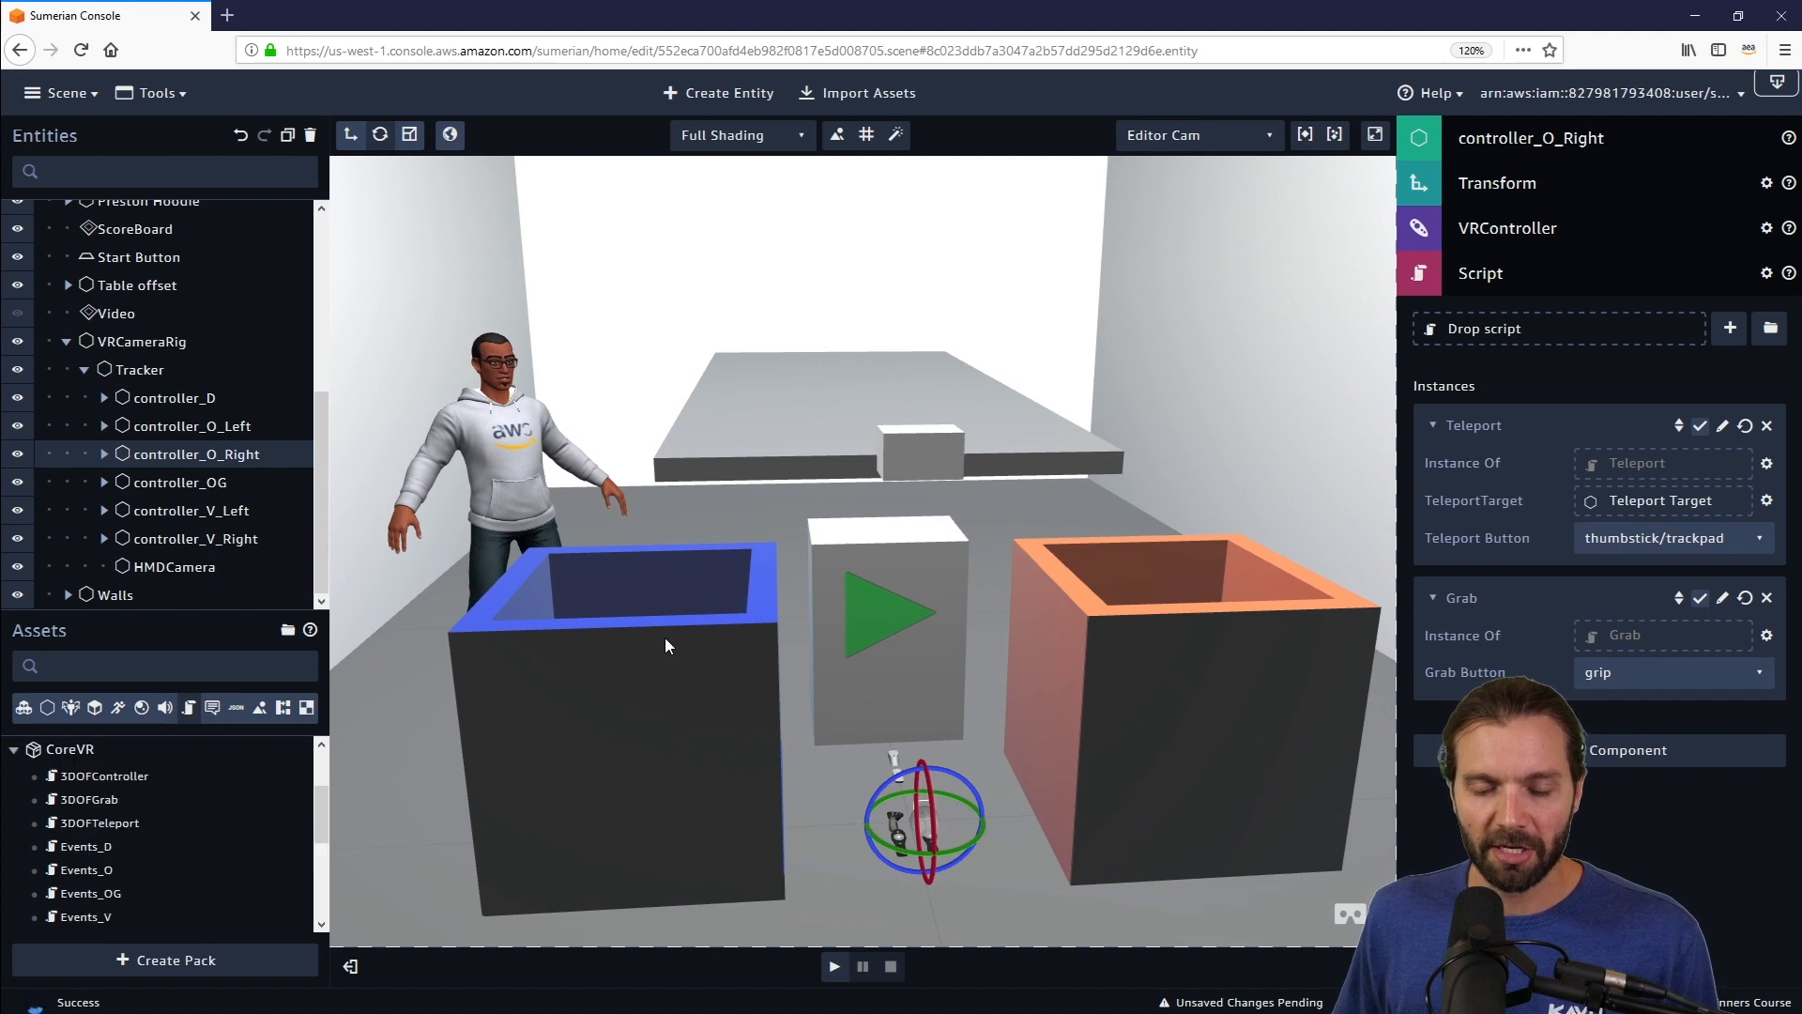
{"action": "right_click_drag", "start_coordinate": [909, 651], "coordinate": [777, 628]}
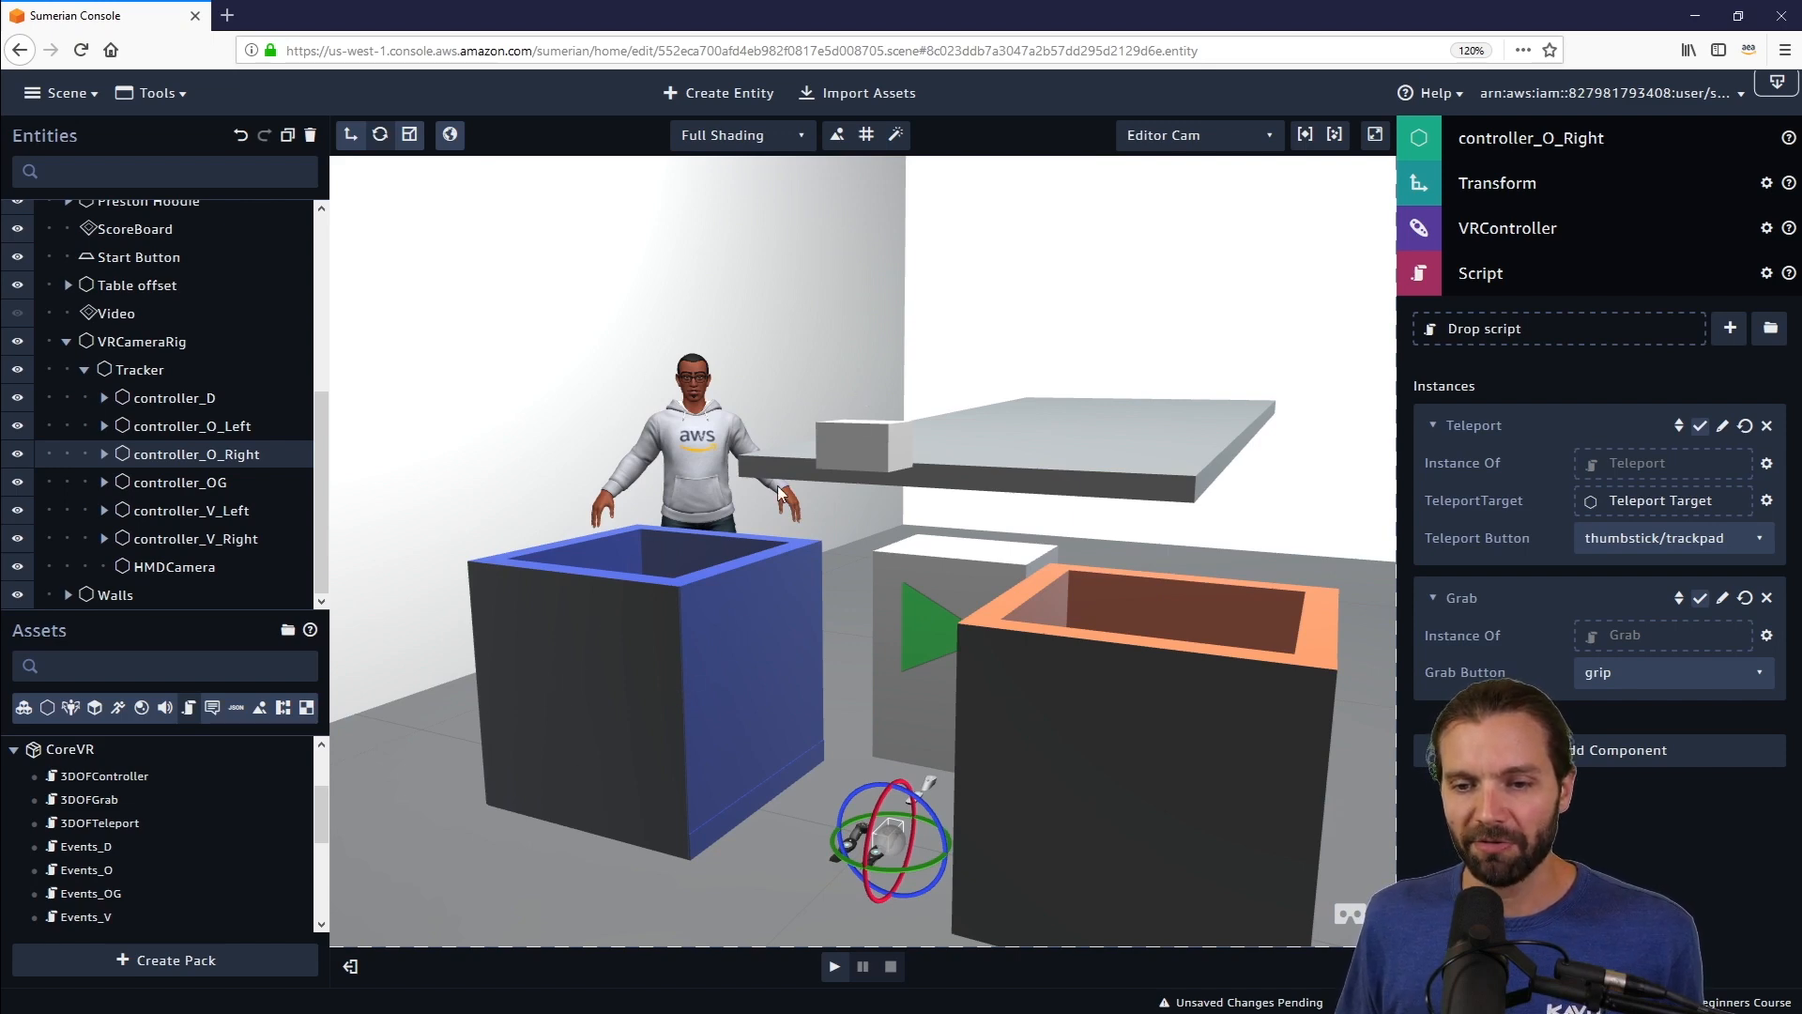
- Set the Target Entity of Preston Hoodie's Host point of interest to the VRCameraRig's HMDCamera
{"action": "left_click", "coordinate": [1563, 278]}
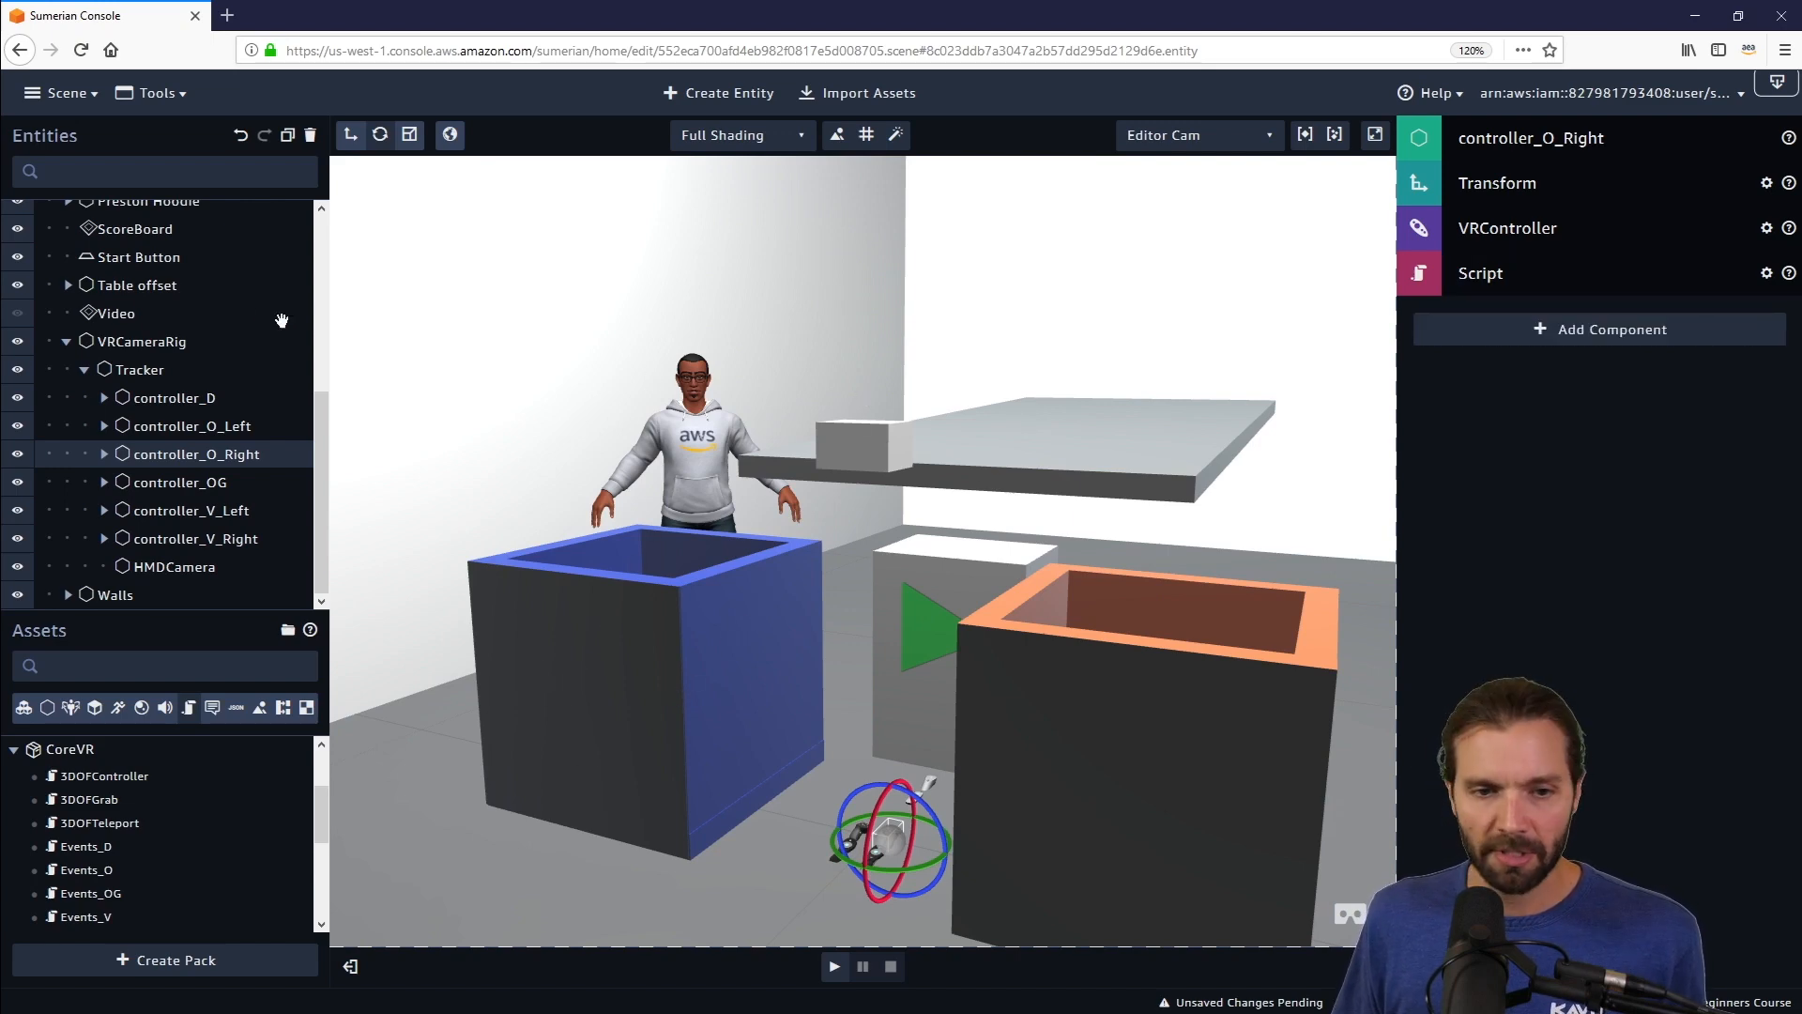
{"action": "scroll", "coordinate": [113, 422], "scroll_direction": "up", "scroll_amount": 5}
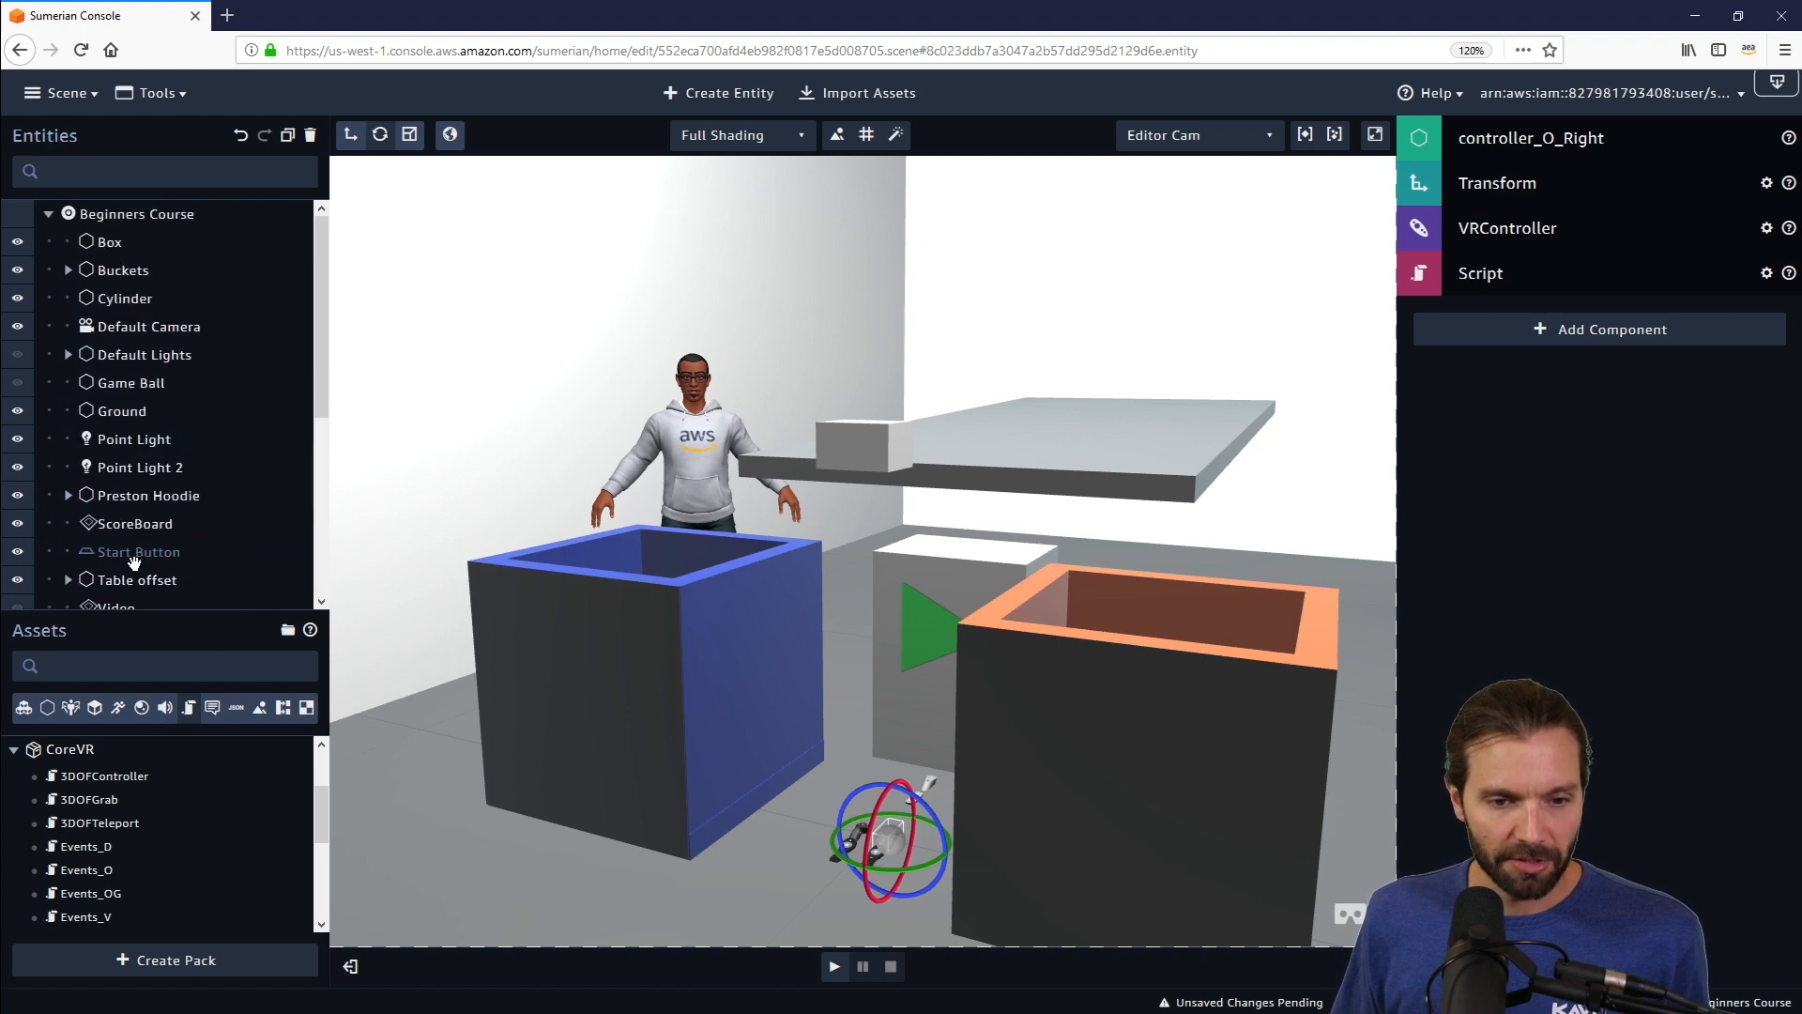
{"action": "left_click", "coordinate": [141, 496]}
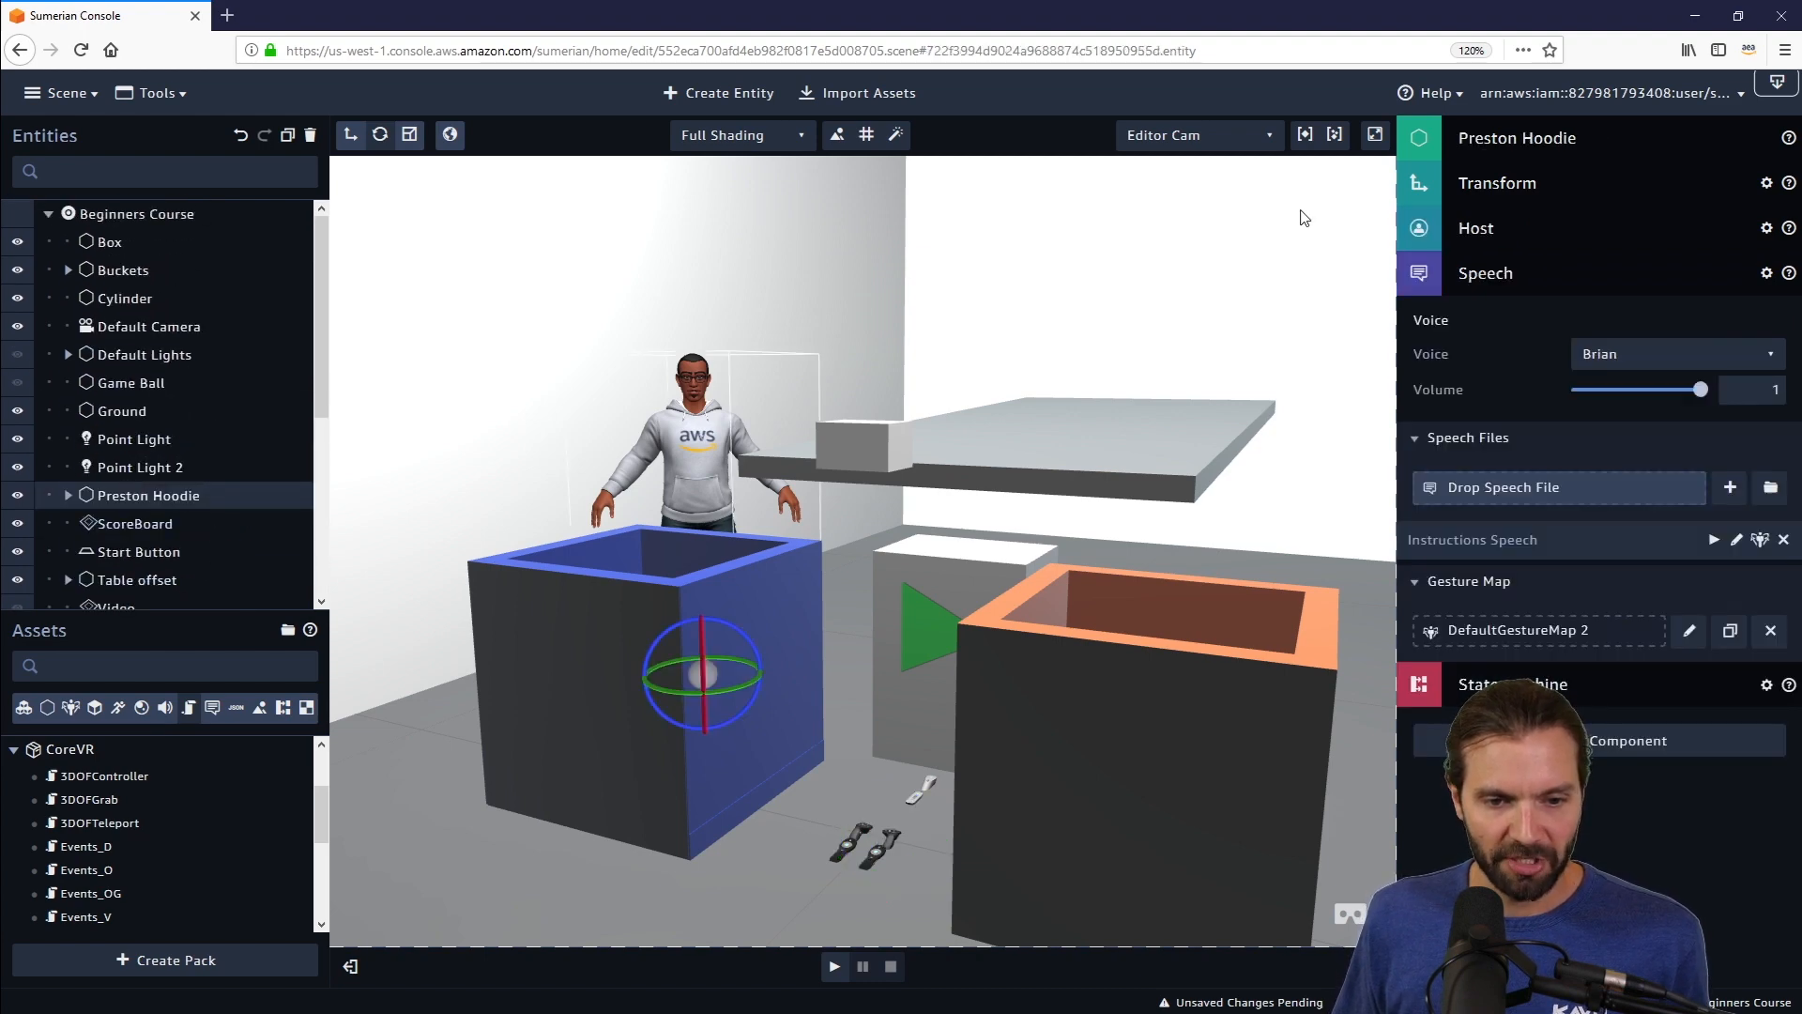
{"action": "left_click", "coordinate": [1530, 273]}
{"action": "left_click", "coordinate": [1532, 235]}
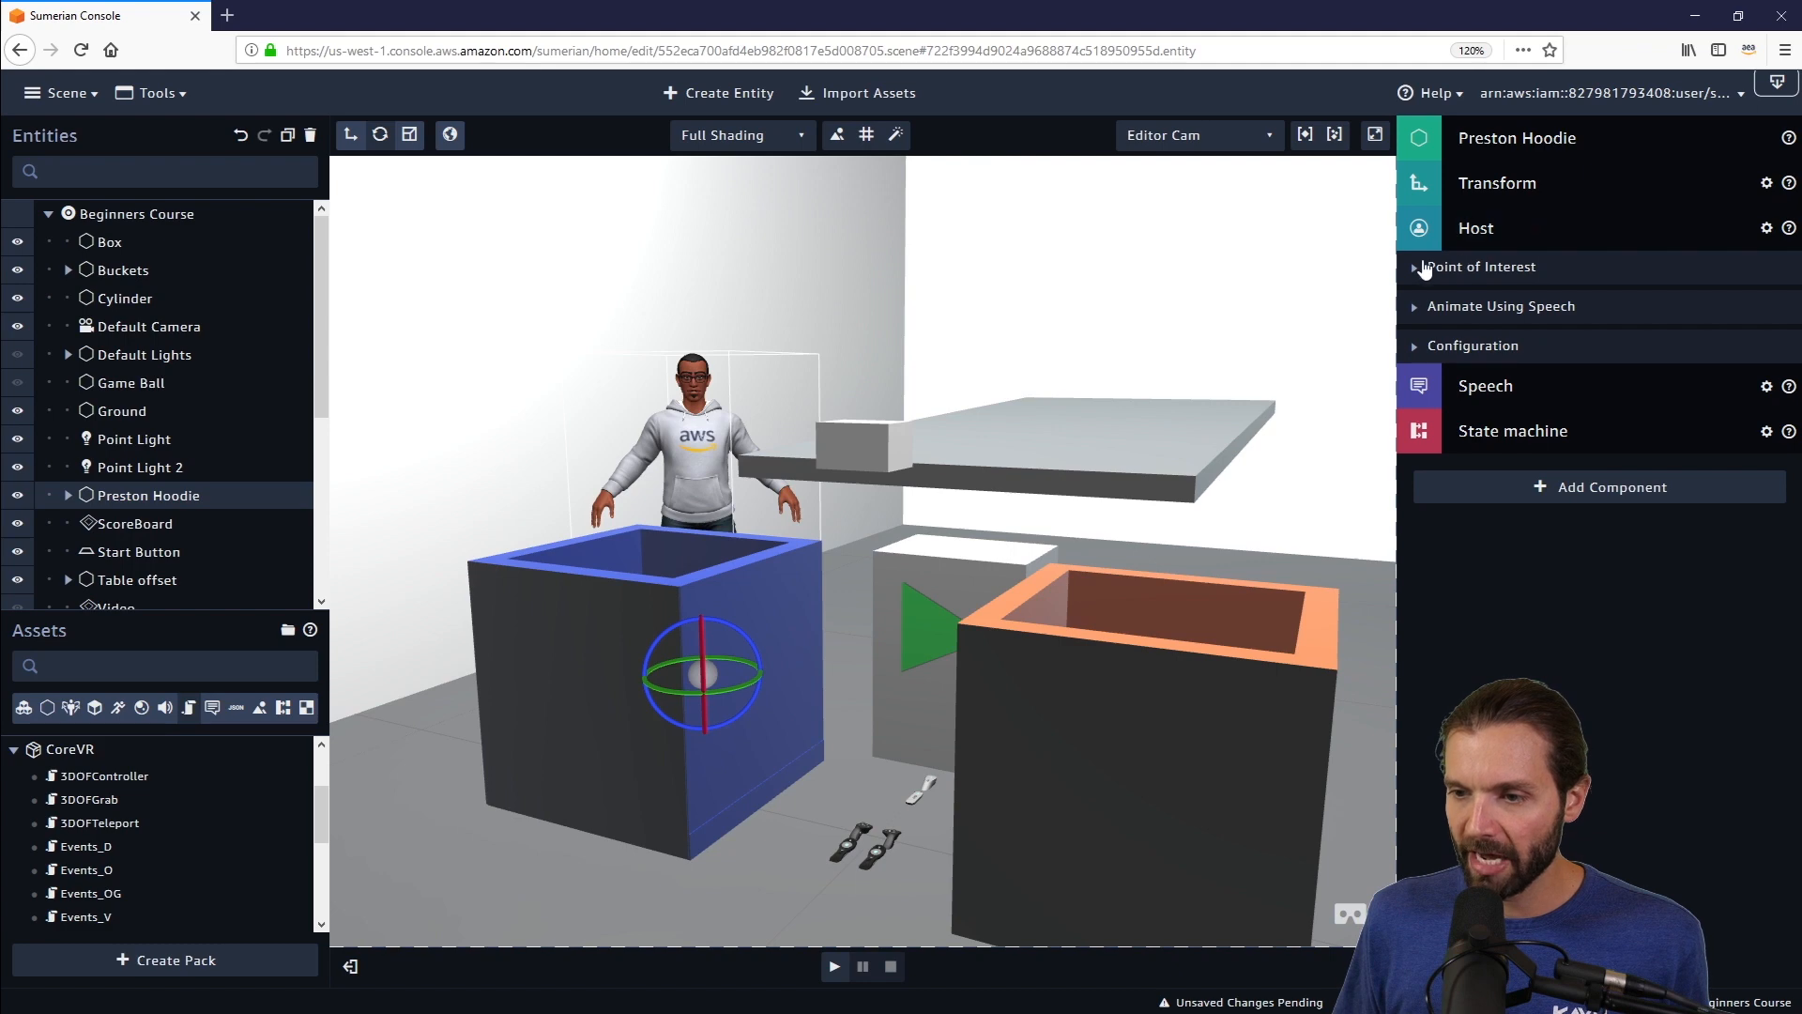
{"action": "left_click", "coordinate": [1416, 271]}
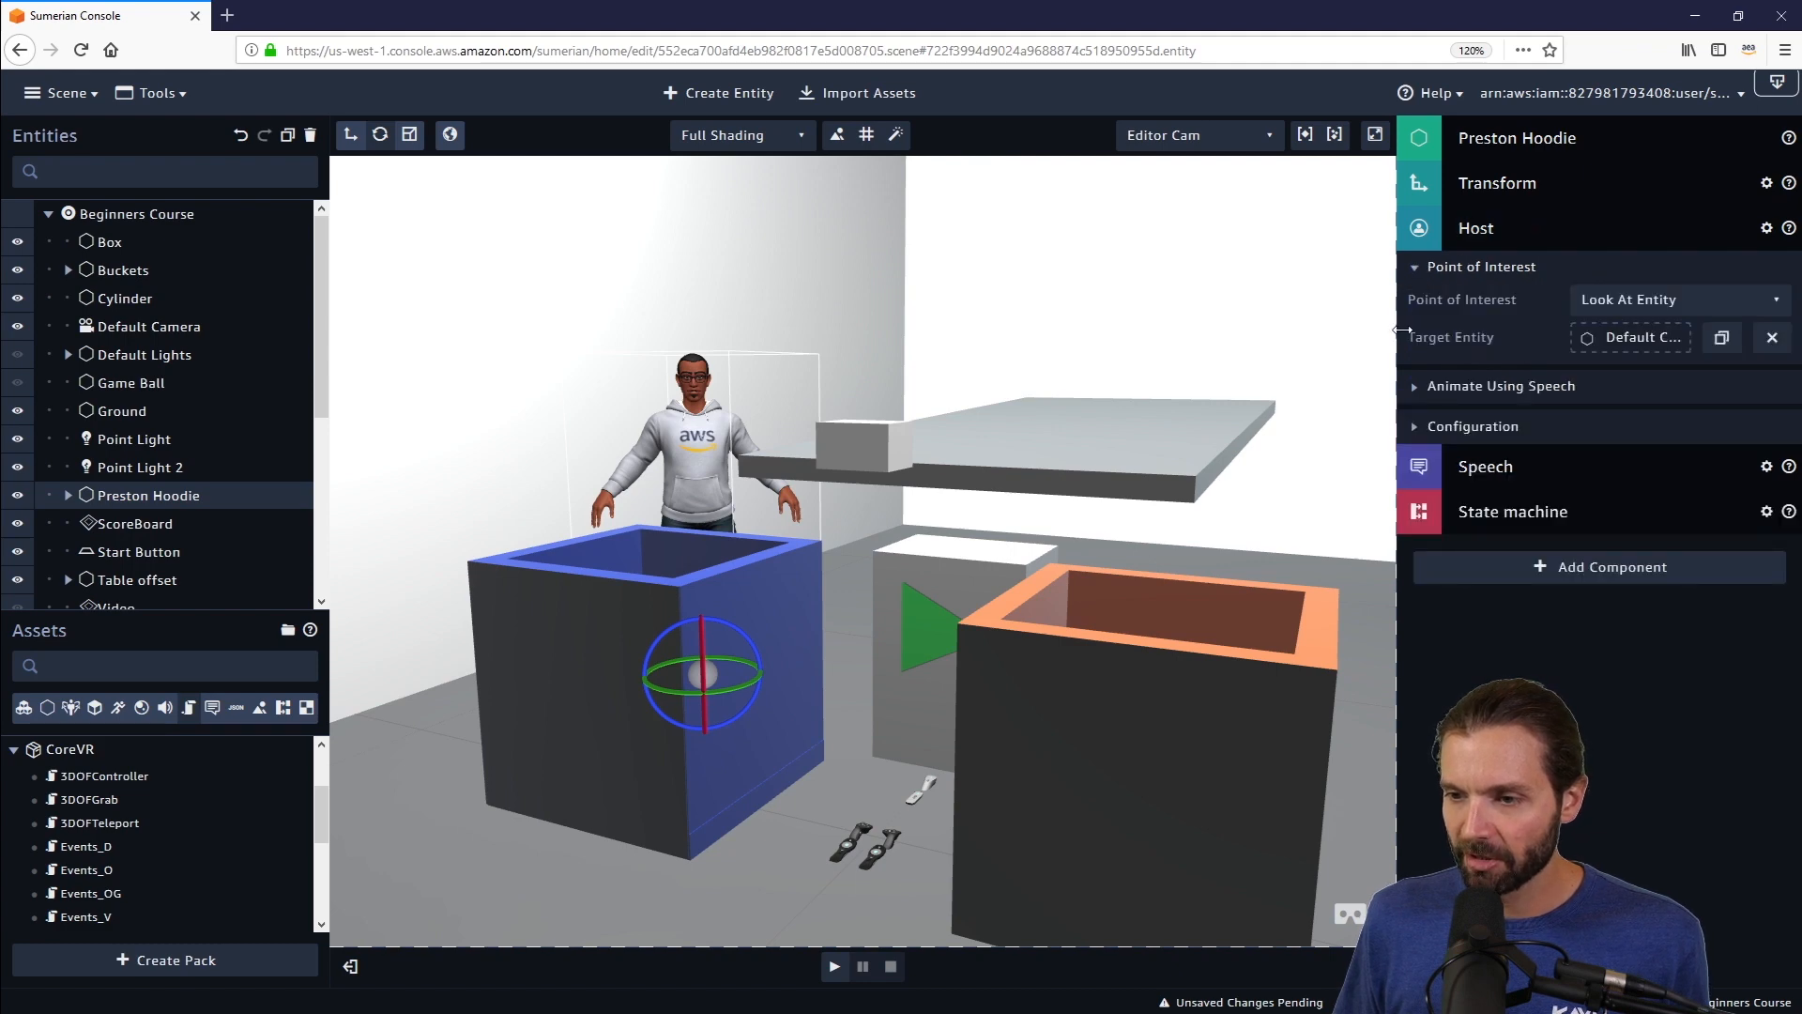
{"action": "left_click_drag", "start_coordinate": [1402, 330], "coordinate": [1335, 330]}
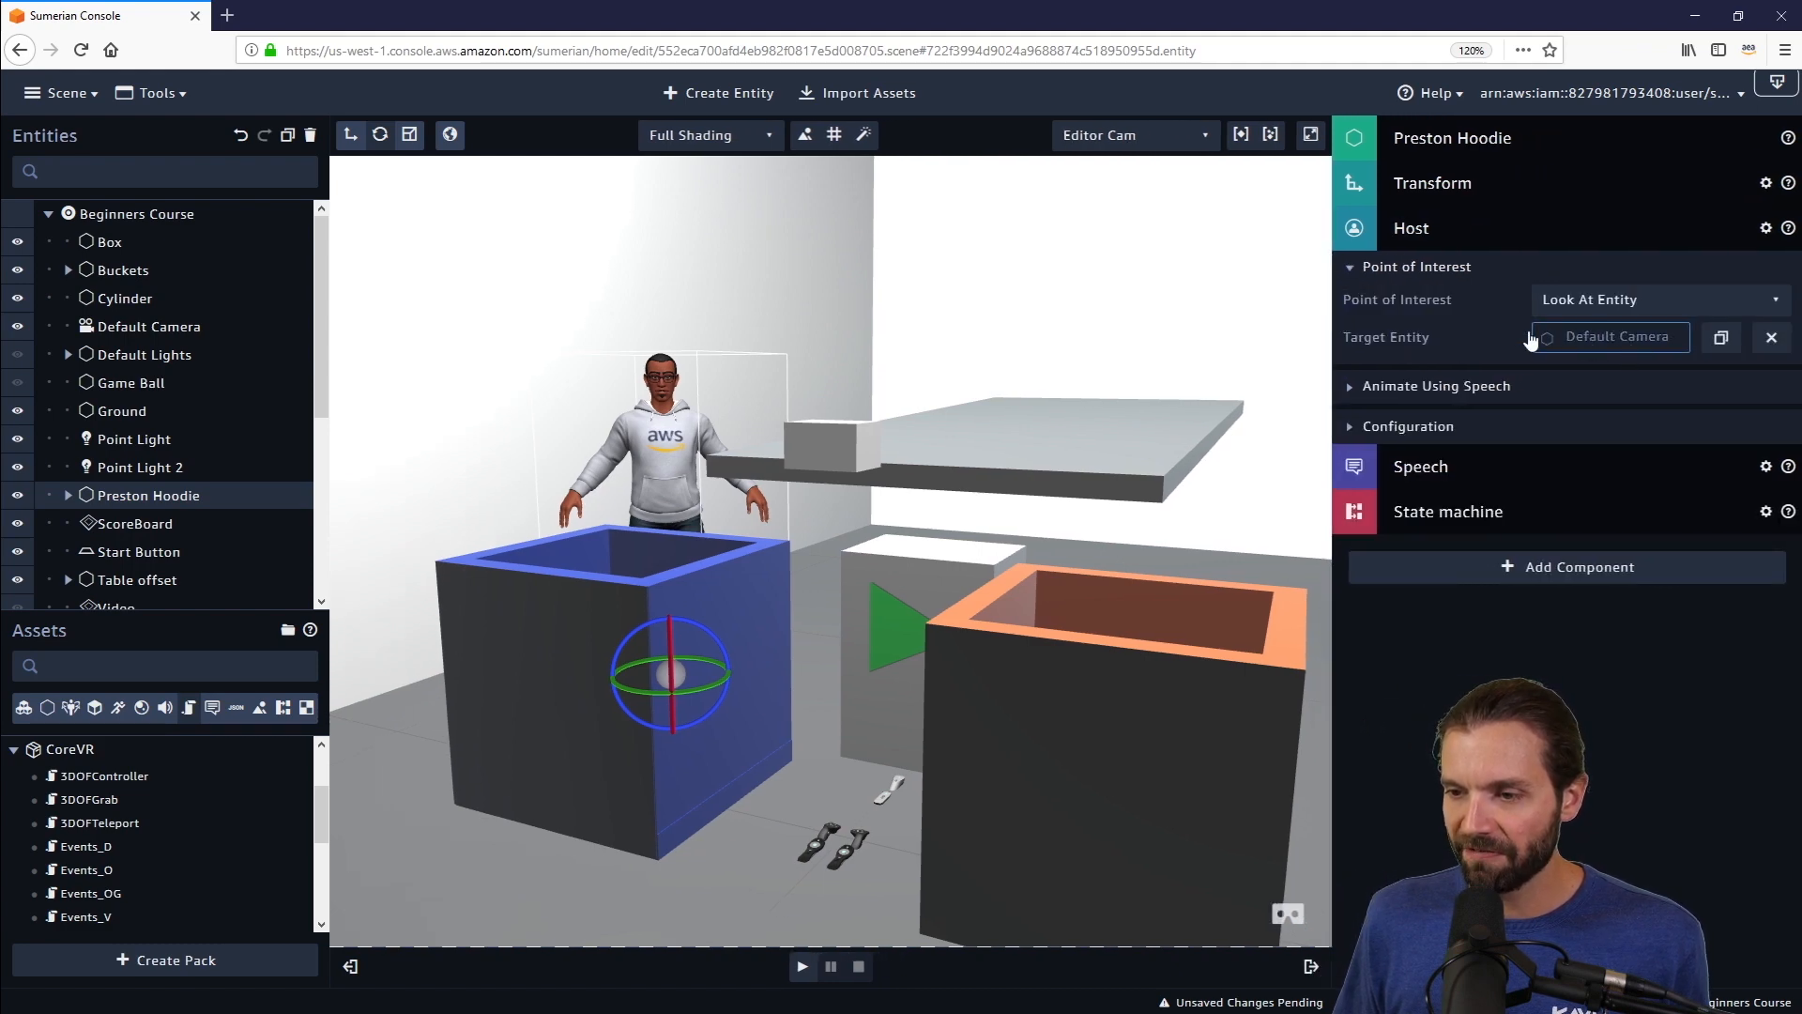
{"action": "scroll", "coordinate": [188, 350], "scroll_direction": "down", "scroll_amount": 5}
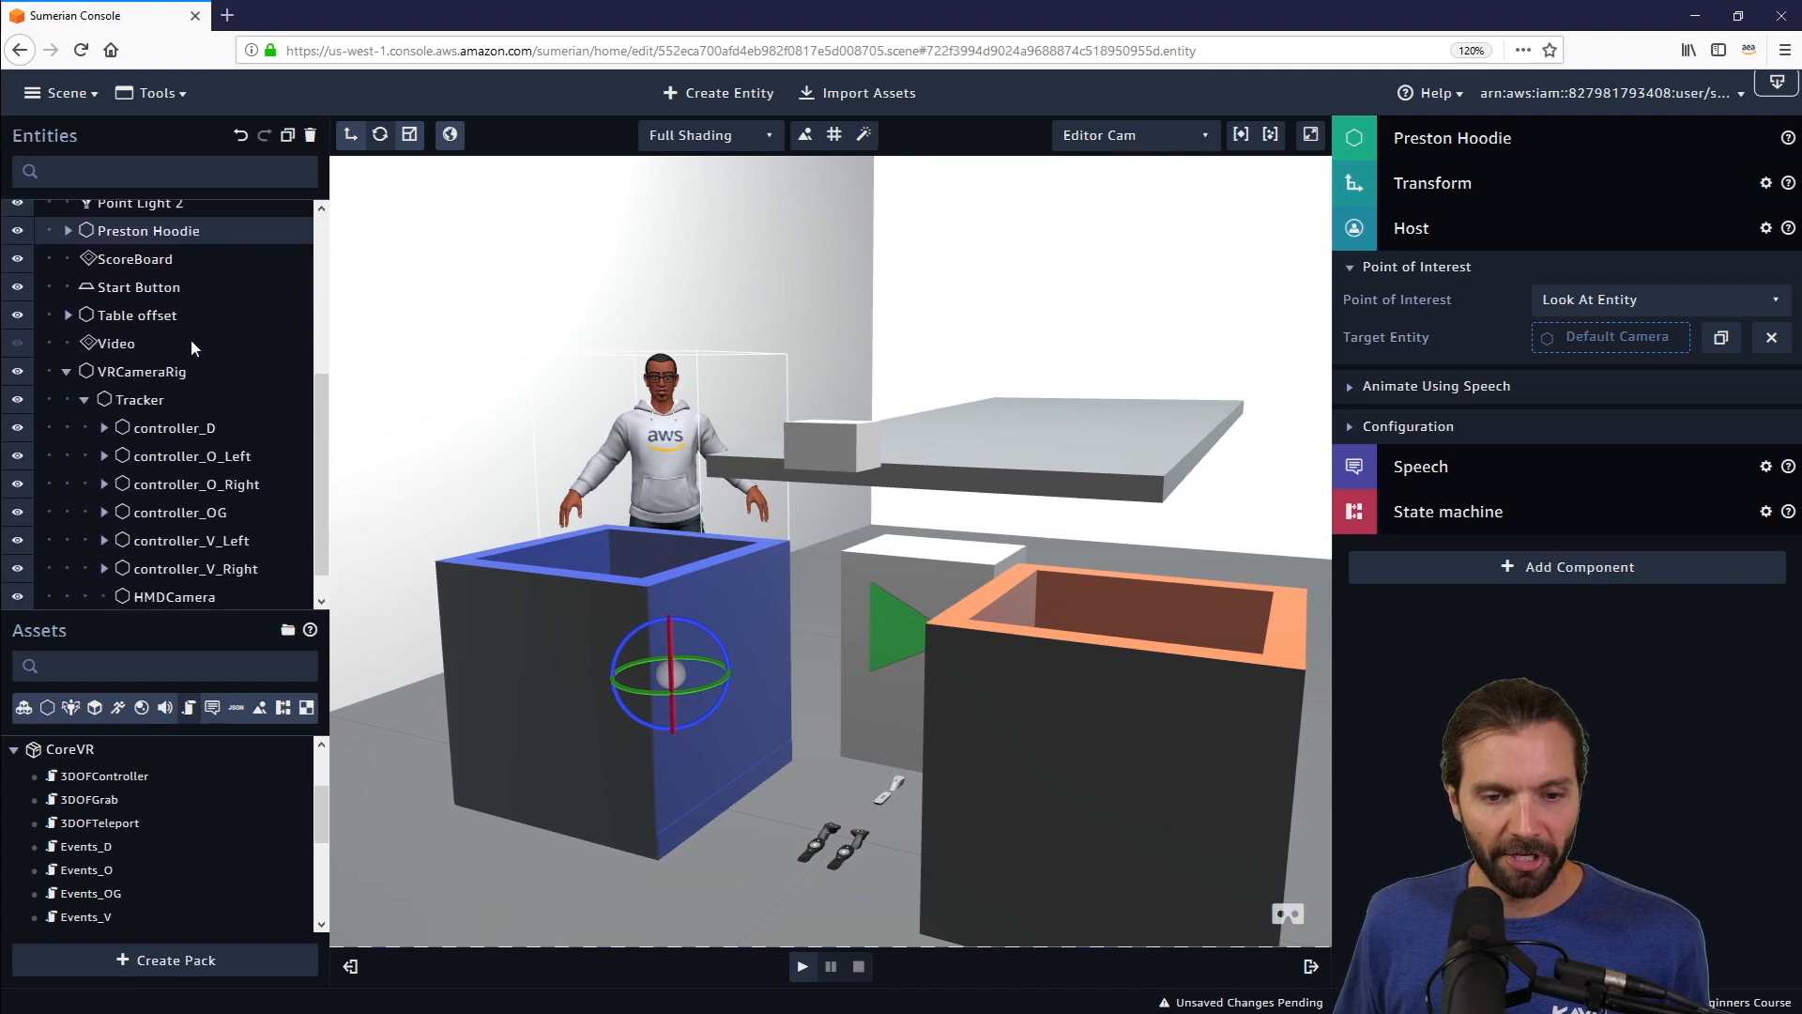
{"action": "scroll", "coordinate": [193, 348], "scroll_direction": "down", "scroll_amount": 1}
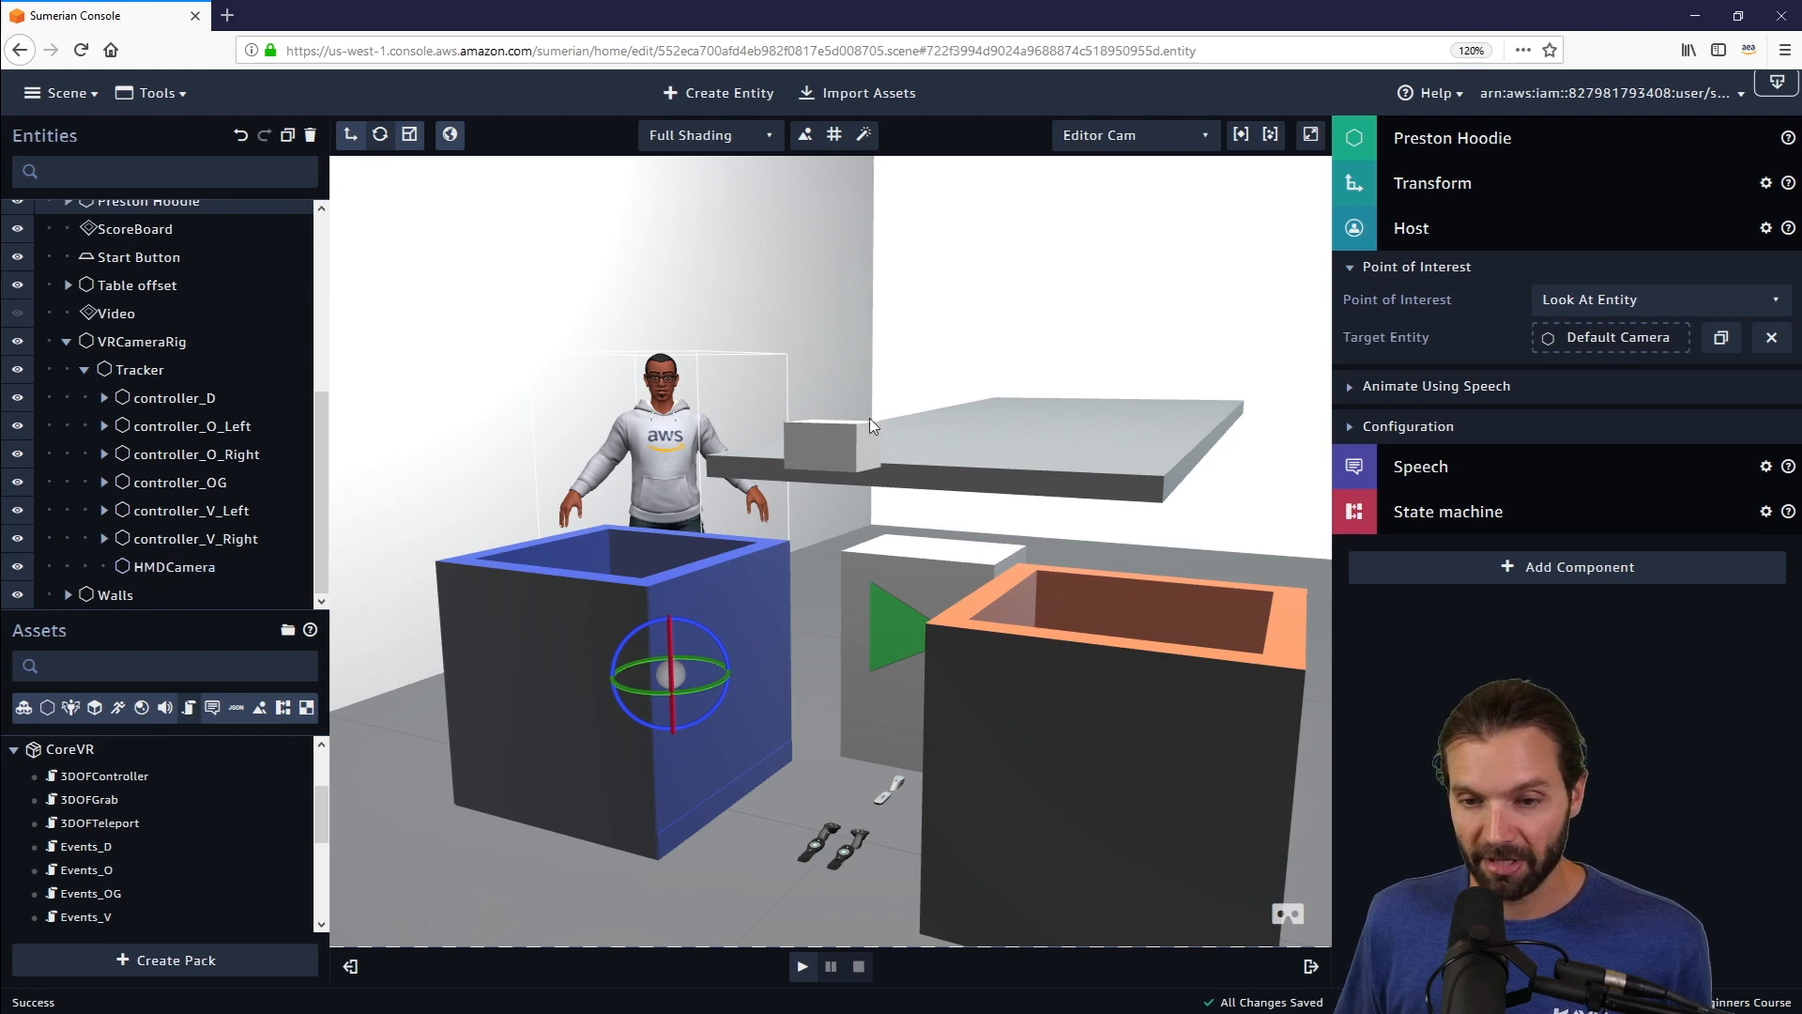
{"action": "left_click_drag", "start_coordinate": [172, 566], "coordinate": [1596, 344]}
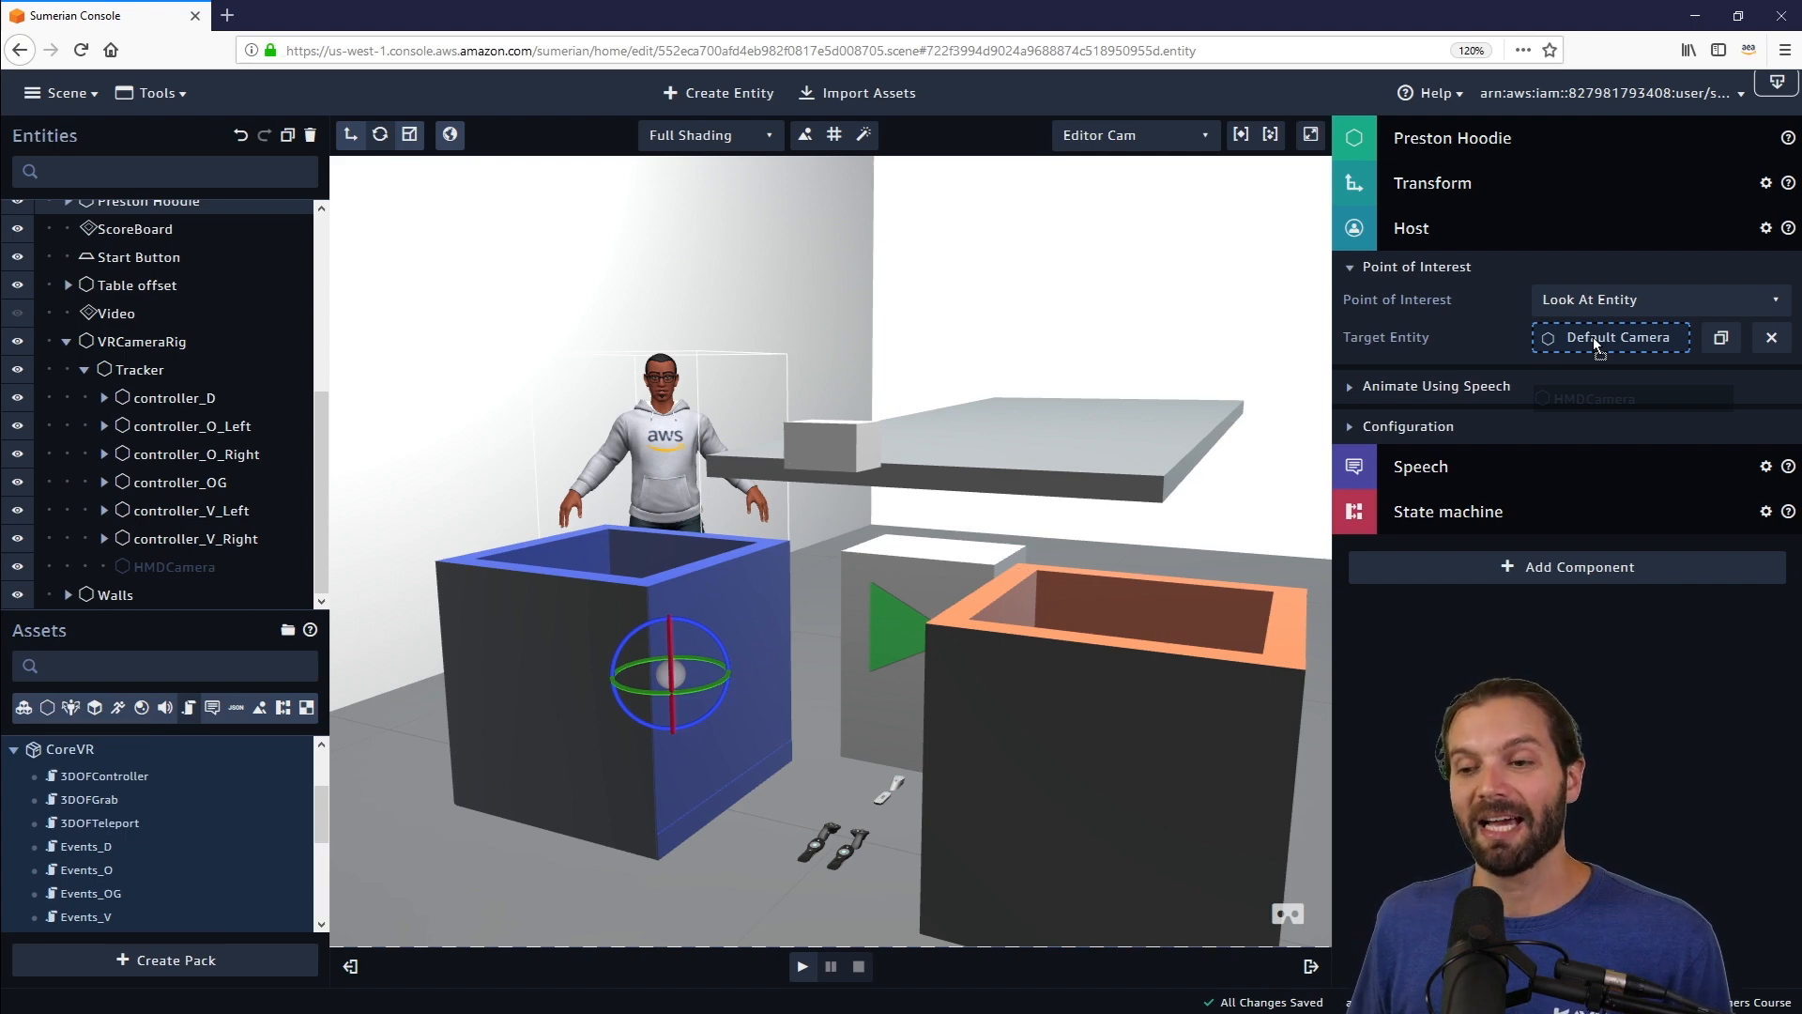
{"action": "left_click_drag", "start_coordinate": [1594, 344], "coordinate": [1594, 345]}
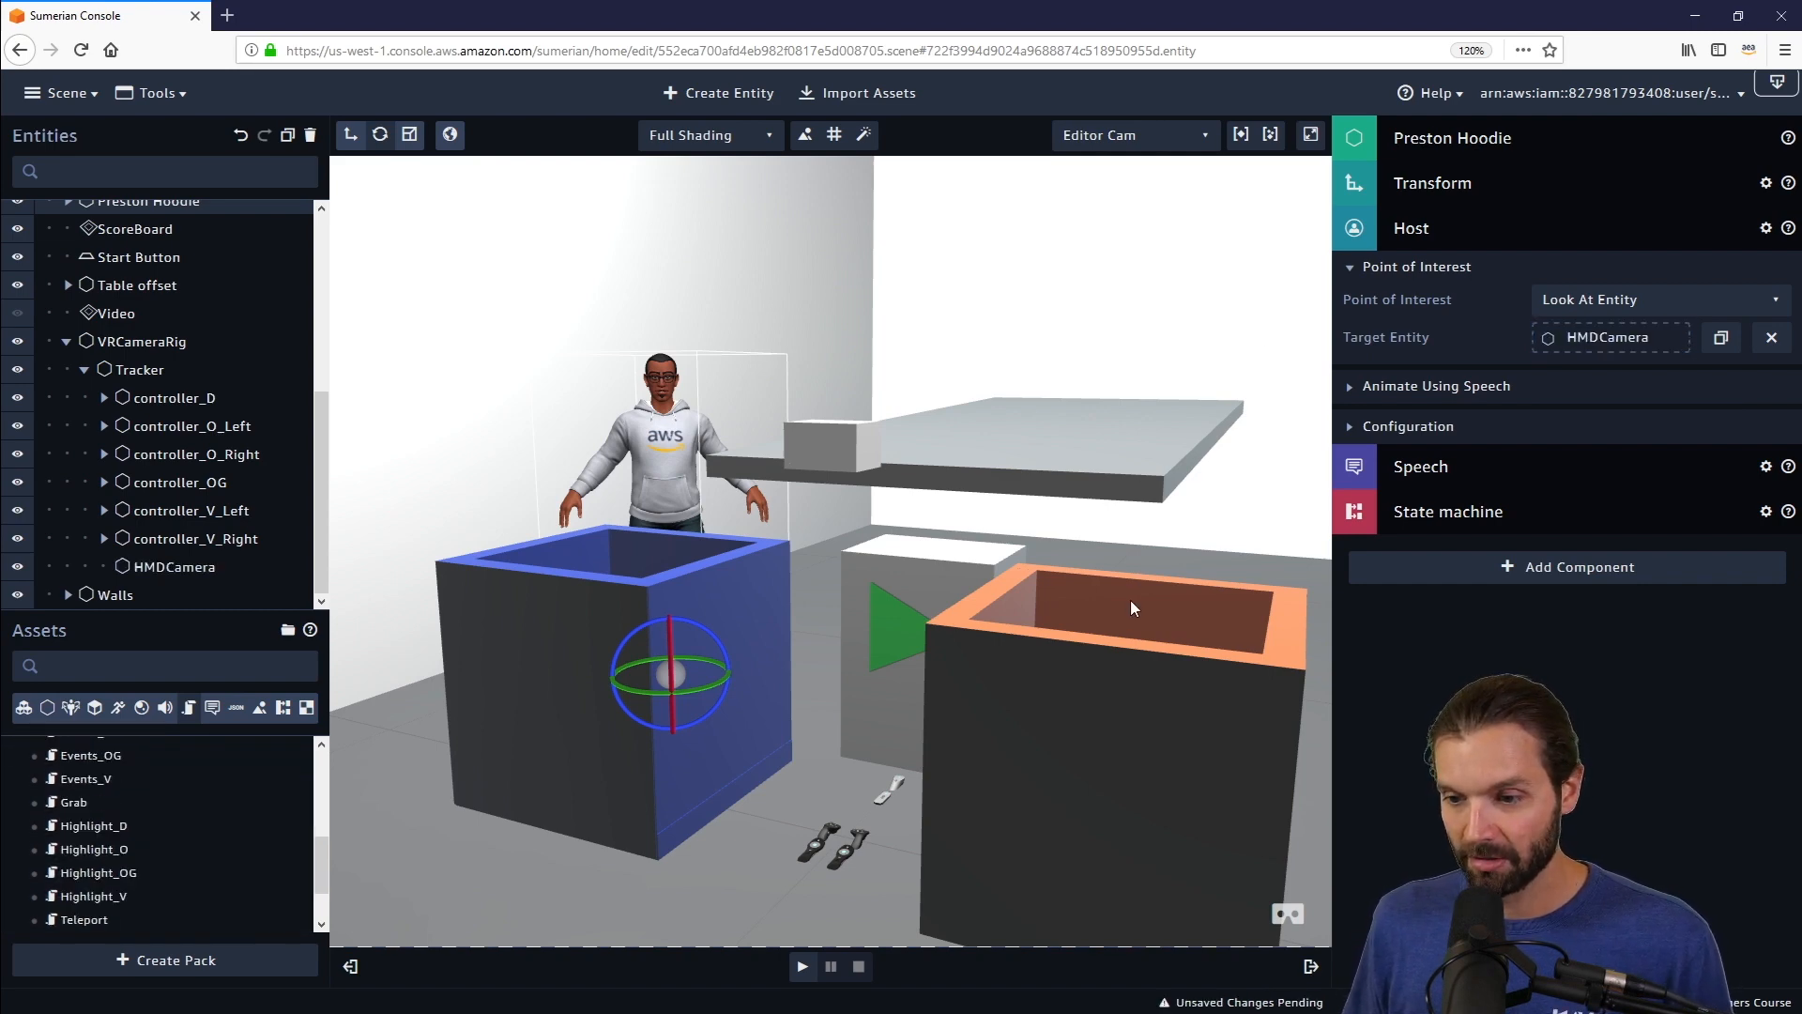
- Remove the Speech Behavior from Preston Hoodie's State machine component
{"action": "left_click_drag", "start_coordinate": [1335, 626], "coordinate": [1367, 625]}
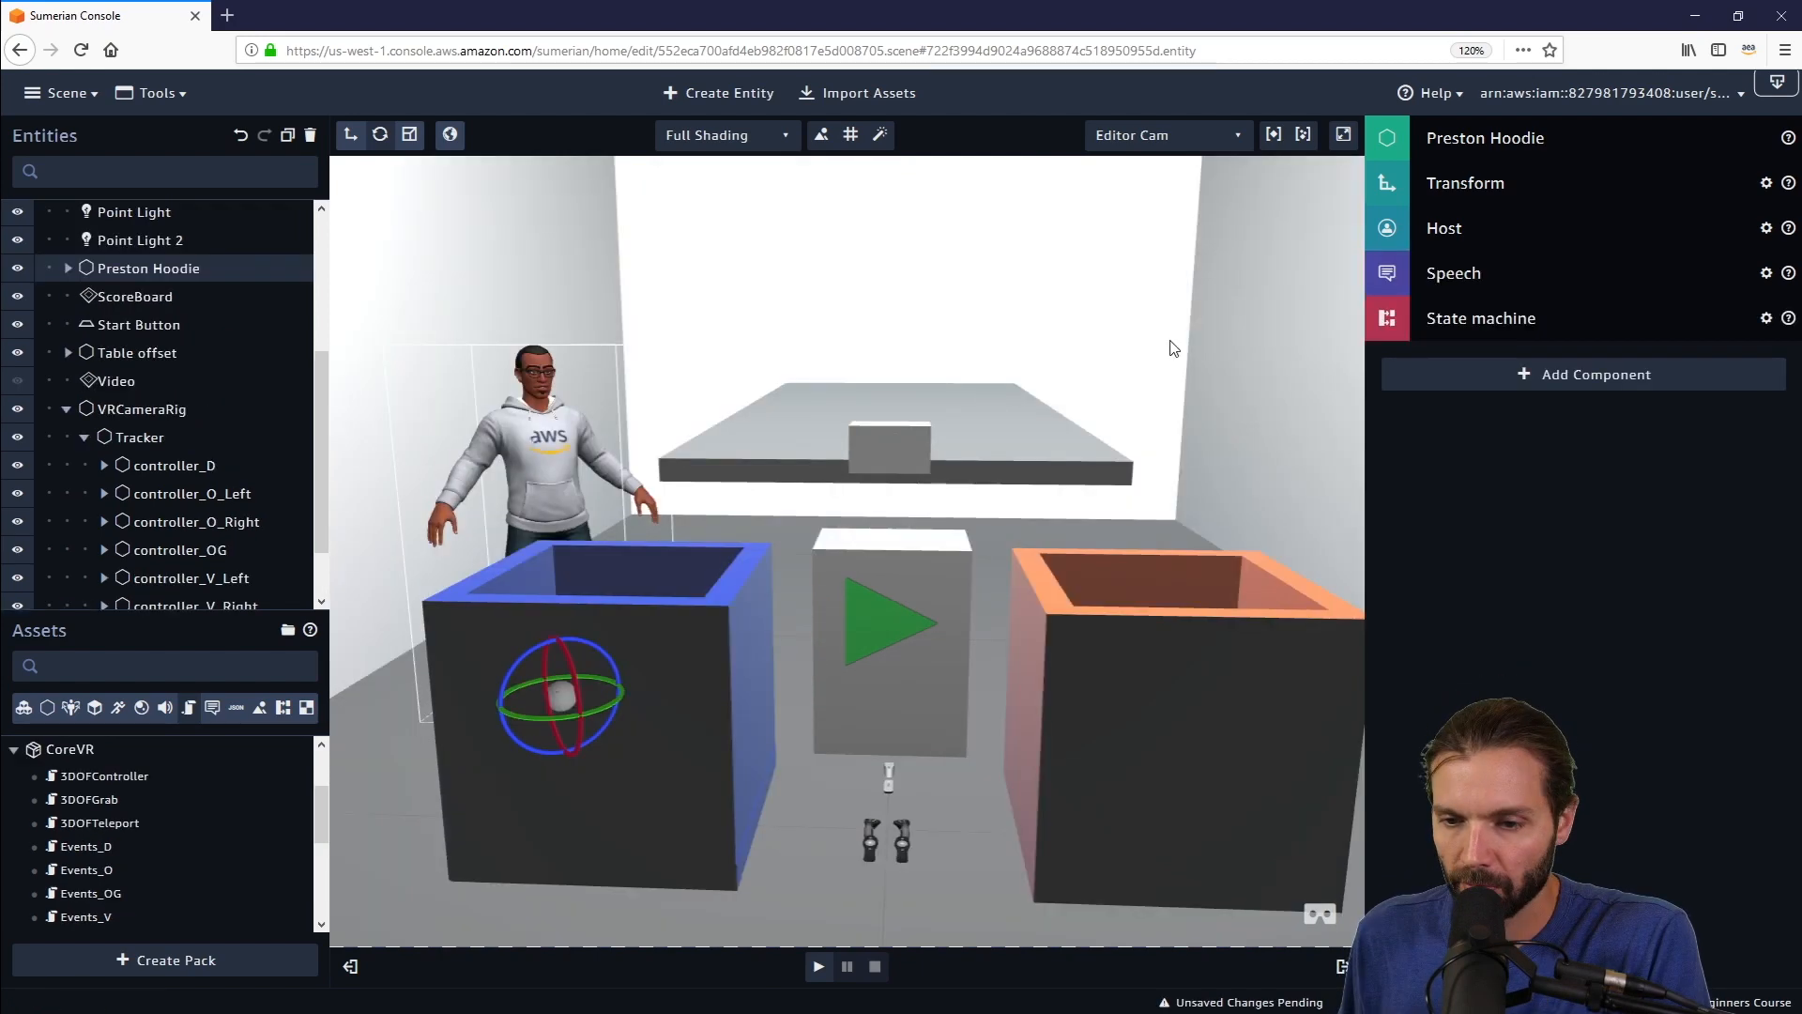
{"action": "left_click_drag", "start_coordinate": [1170, 342], "coordinate": [1151, 347]}
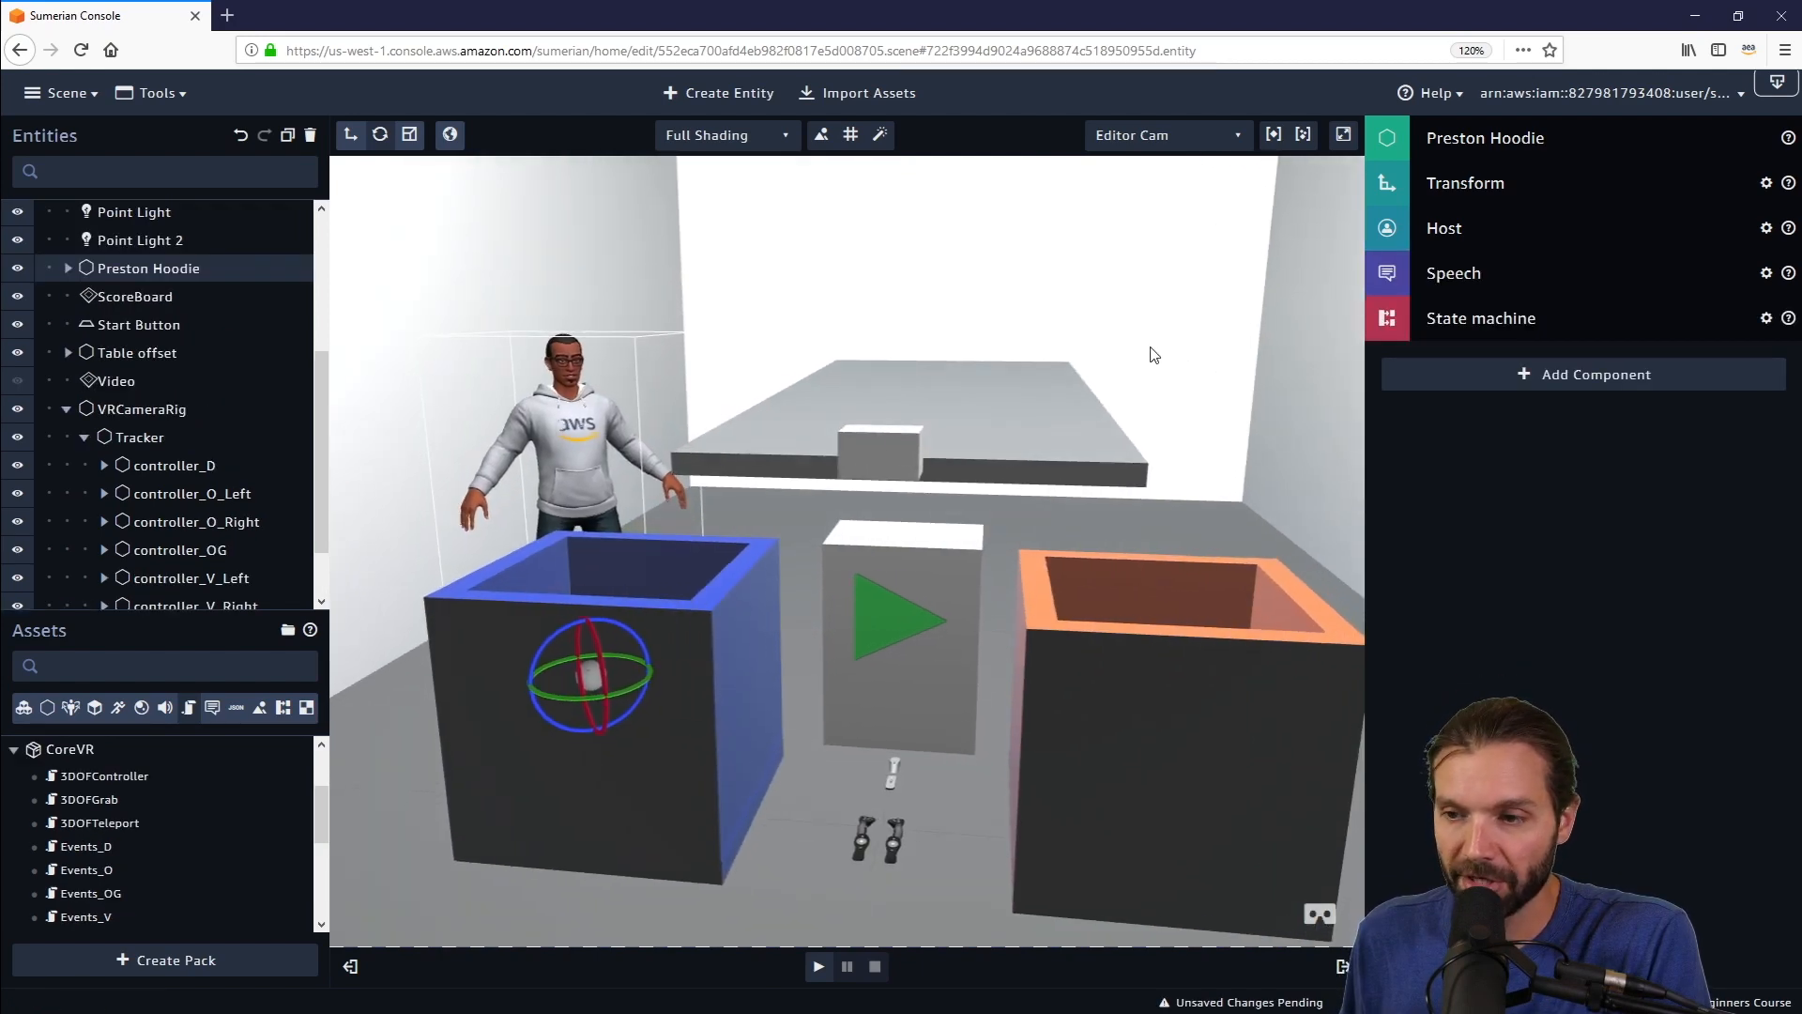
{"action": "left_click", "coordinate": [1505, 322]}
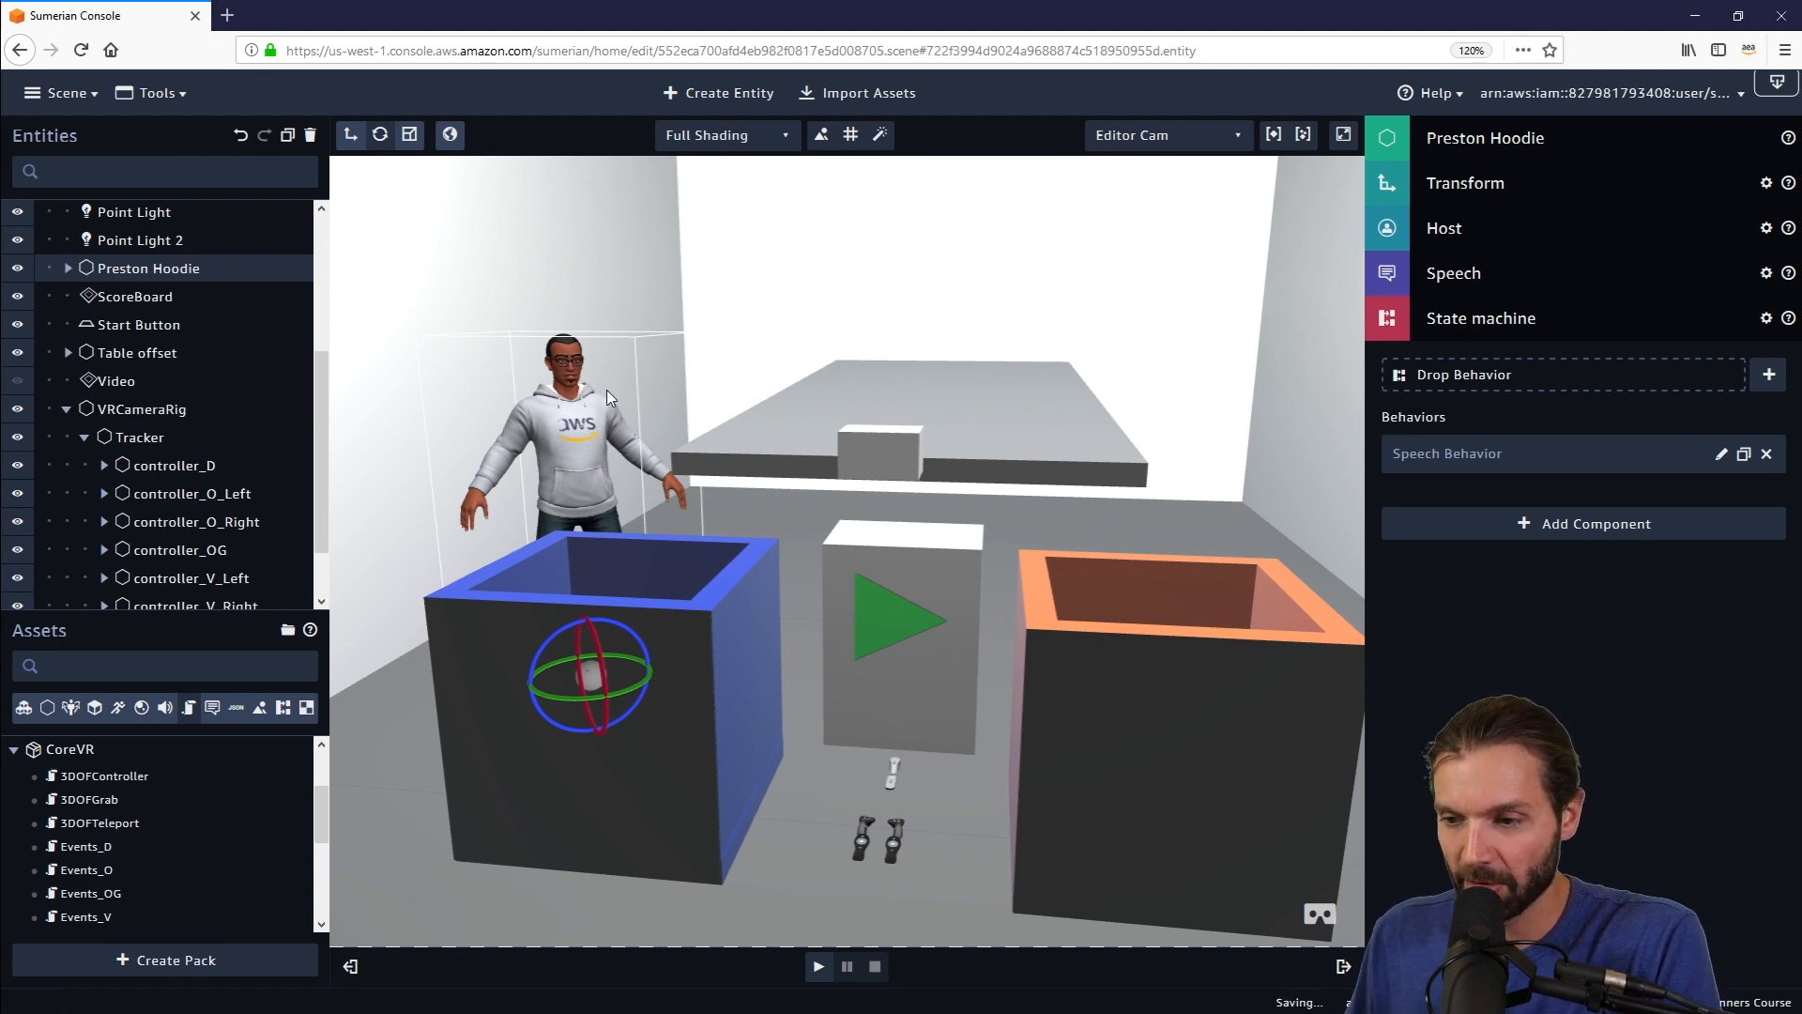
{"action": "left_click", "coordinate": [1767, 454]}
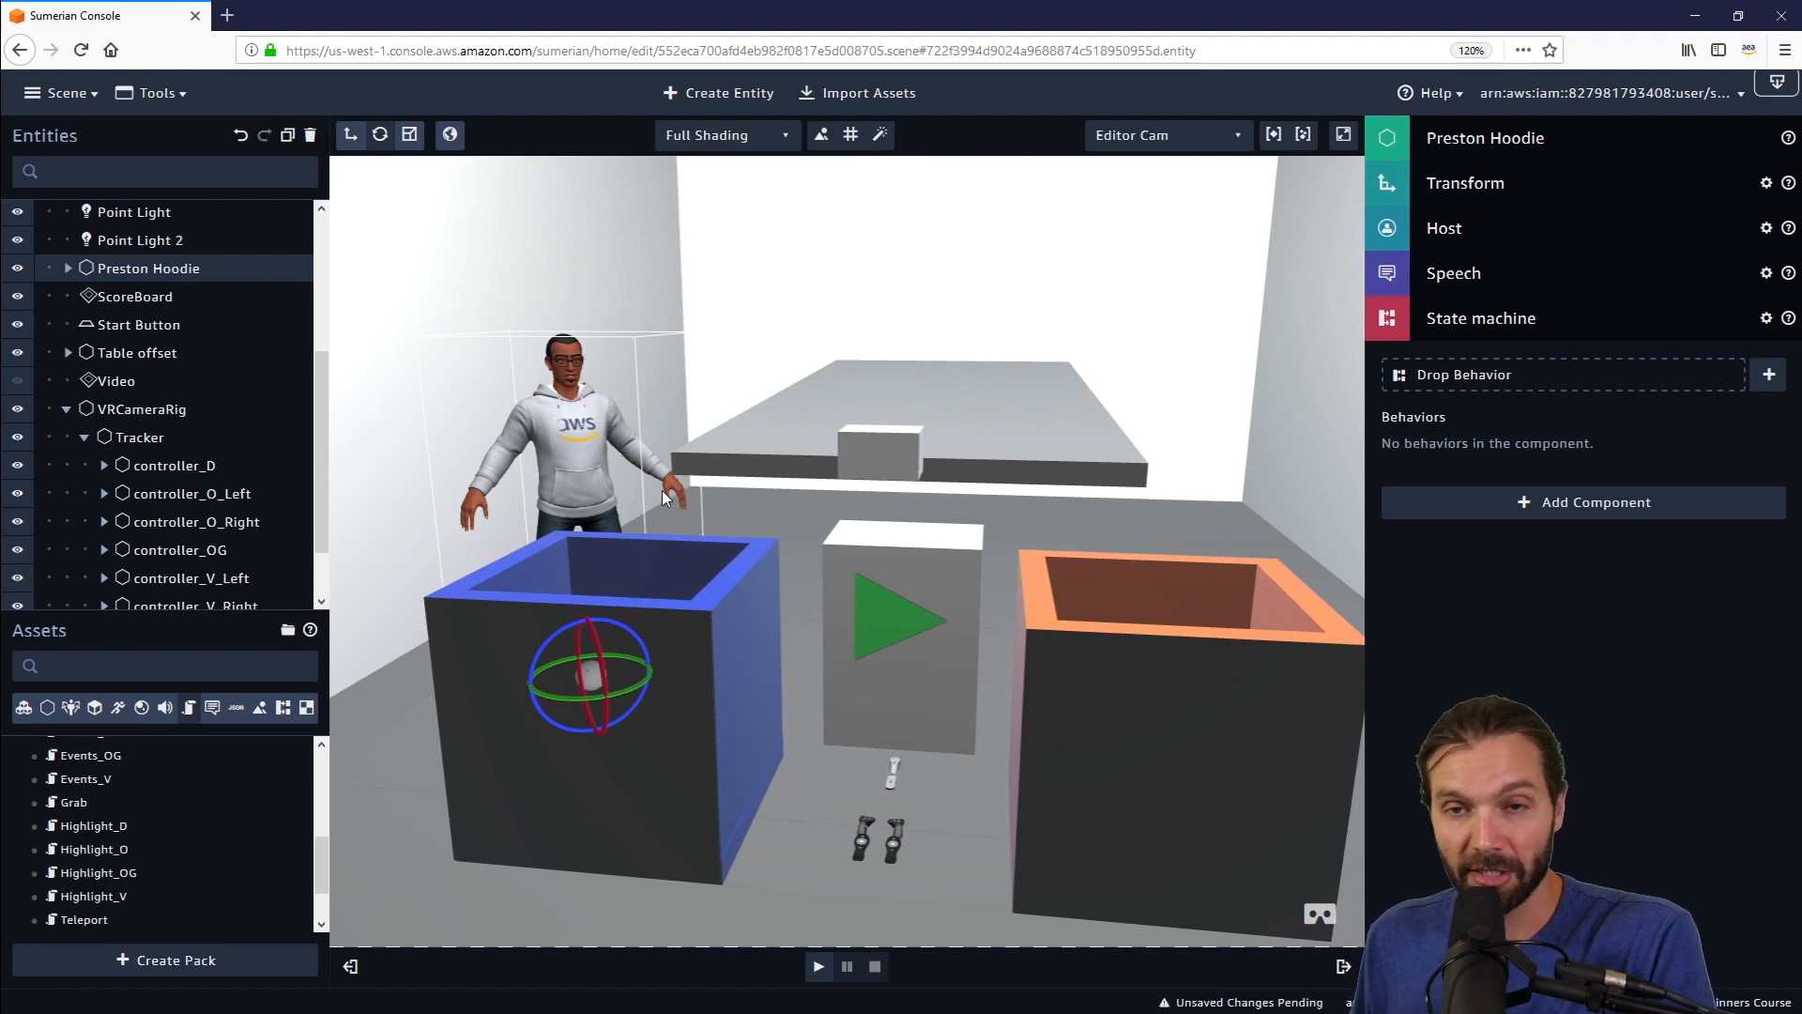
- Play the scene and switch the running scene into VR mode
{"action": "left_click_drag", "start_coordinate": [969, 728], "coordinate": [995, 763]}
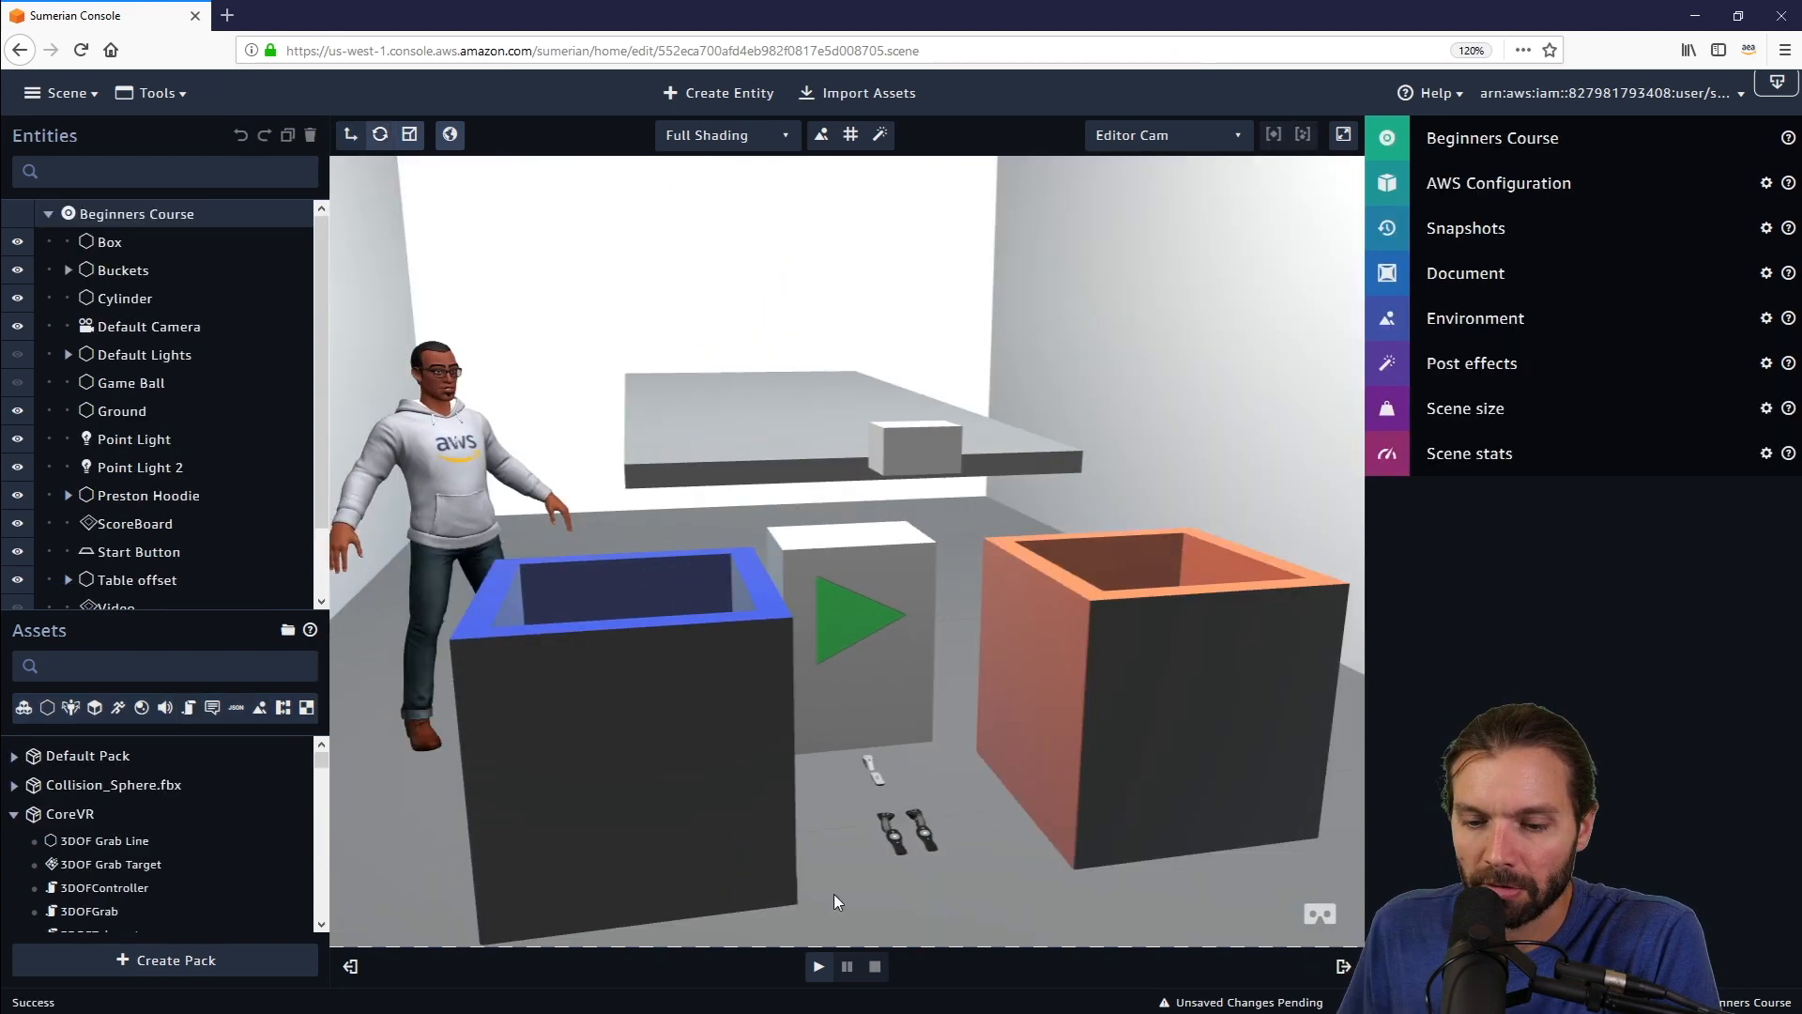
{"action": "left_click_drag", "start_coordinate": [833, 894], "coordinate": [787, 929]}
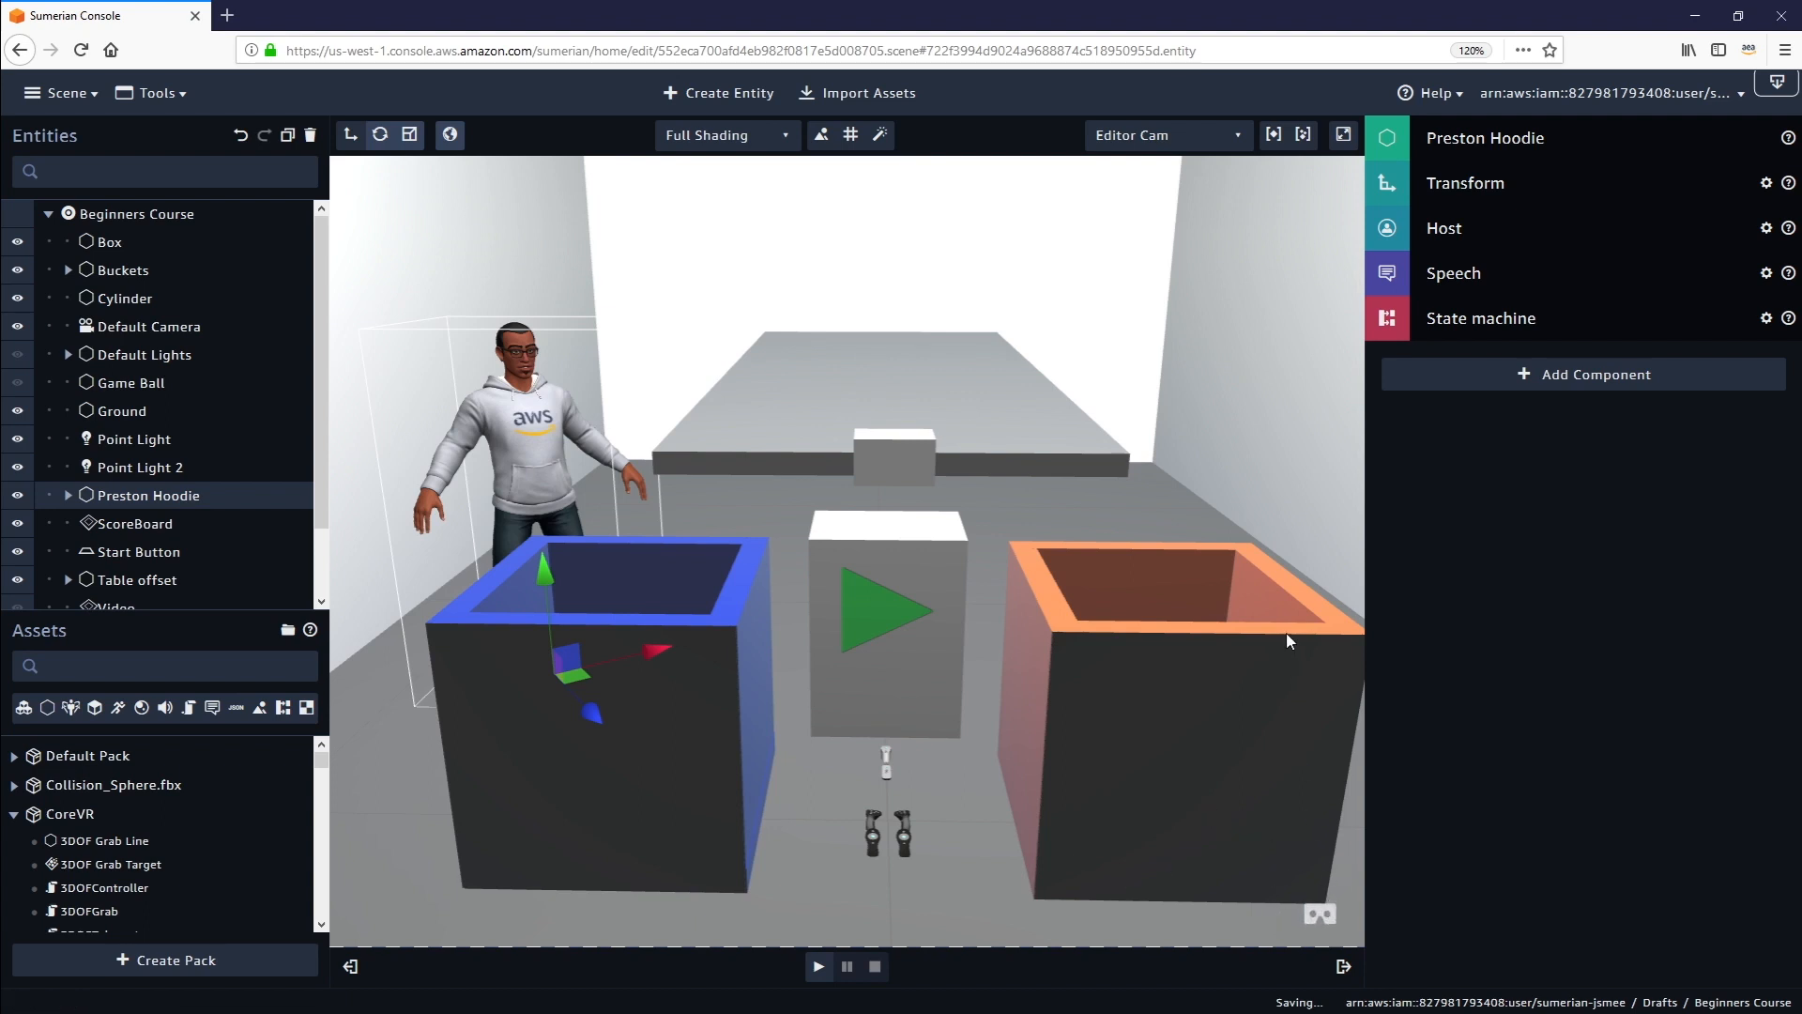
{"action": "key", "text": "space"}
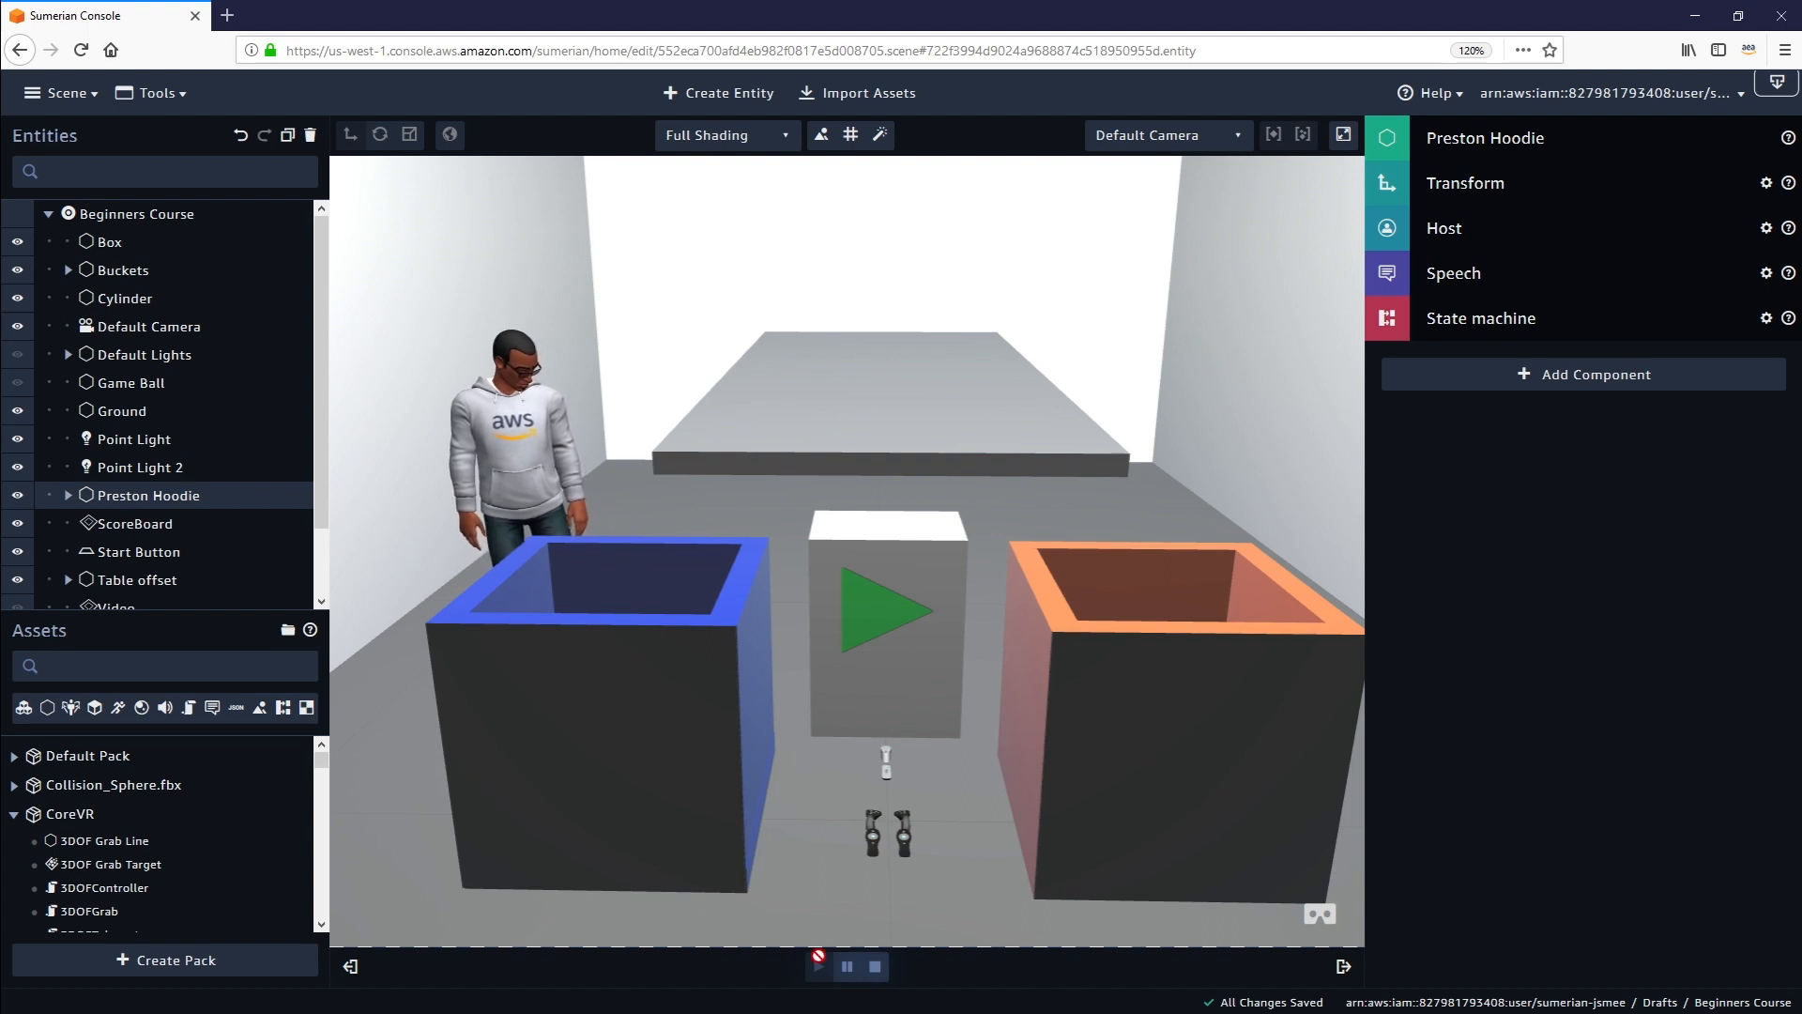
{"action": "left_click", "coordinate": [1320, 918]}
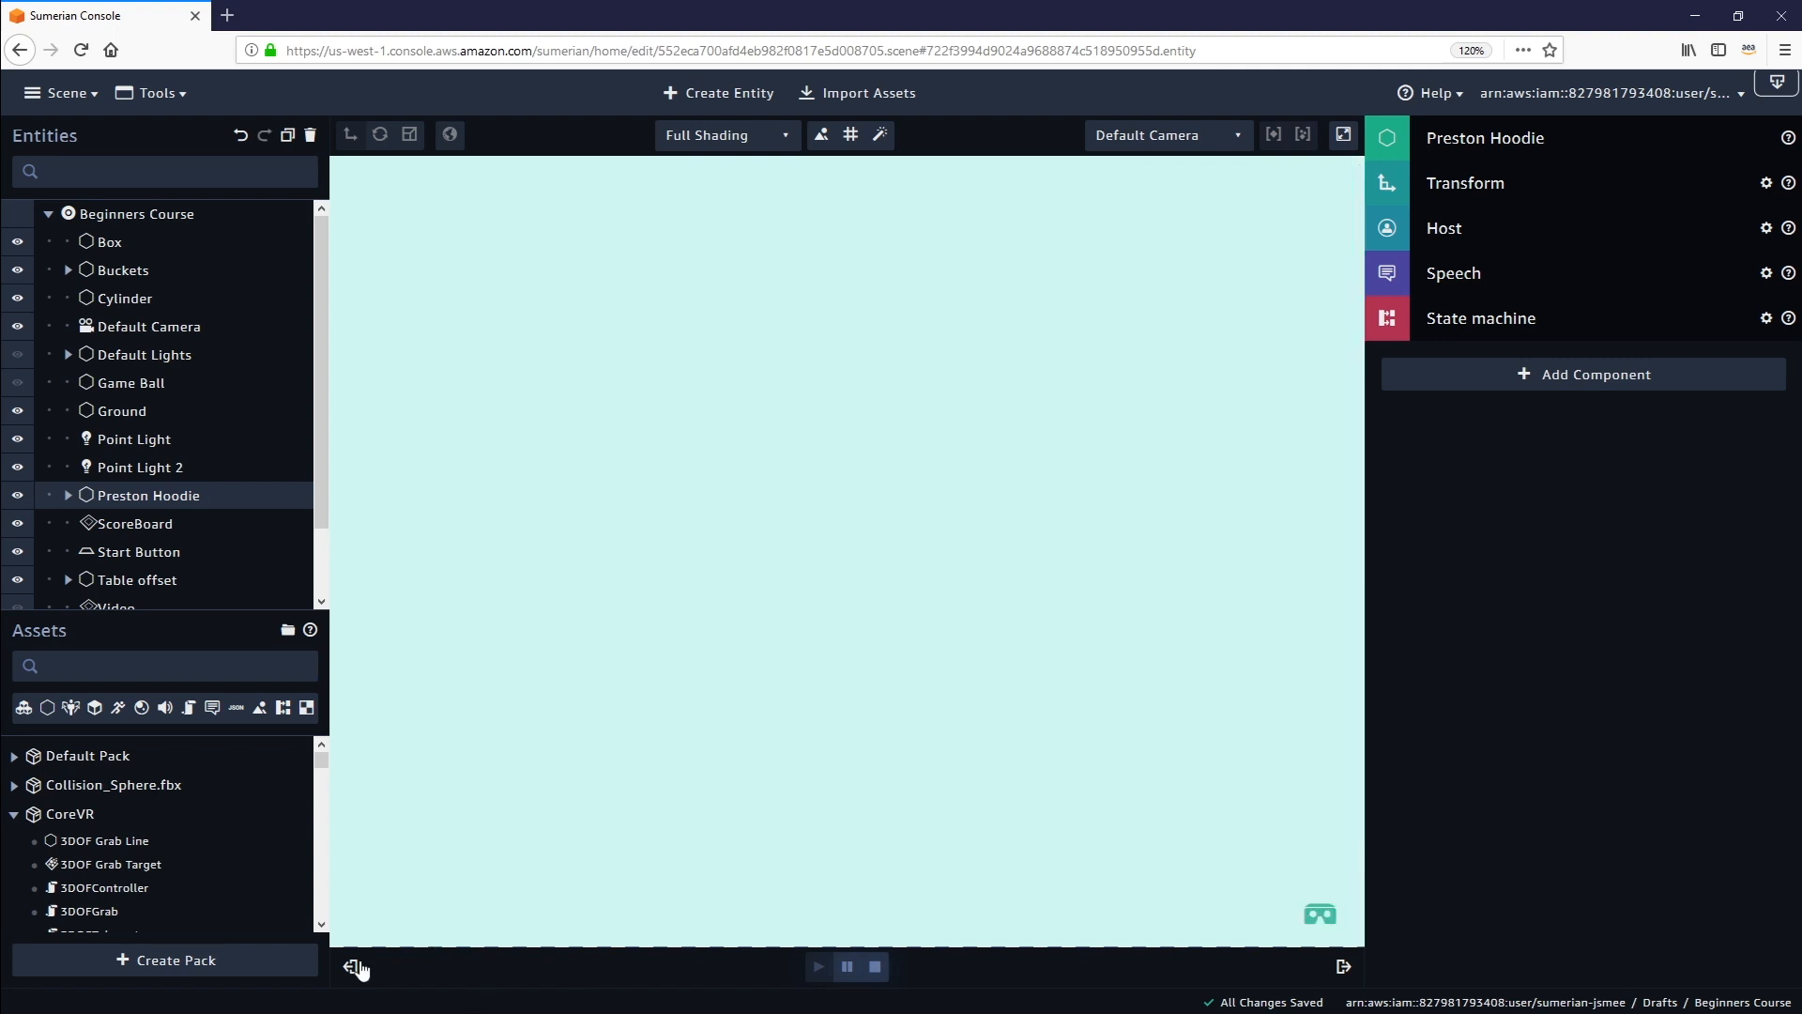
- Hide the panels on both sides of the canvas and show the running VR scene in full screen
{"action": "left_click", "coordinate": [351, 966]}
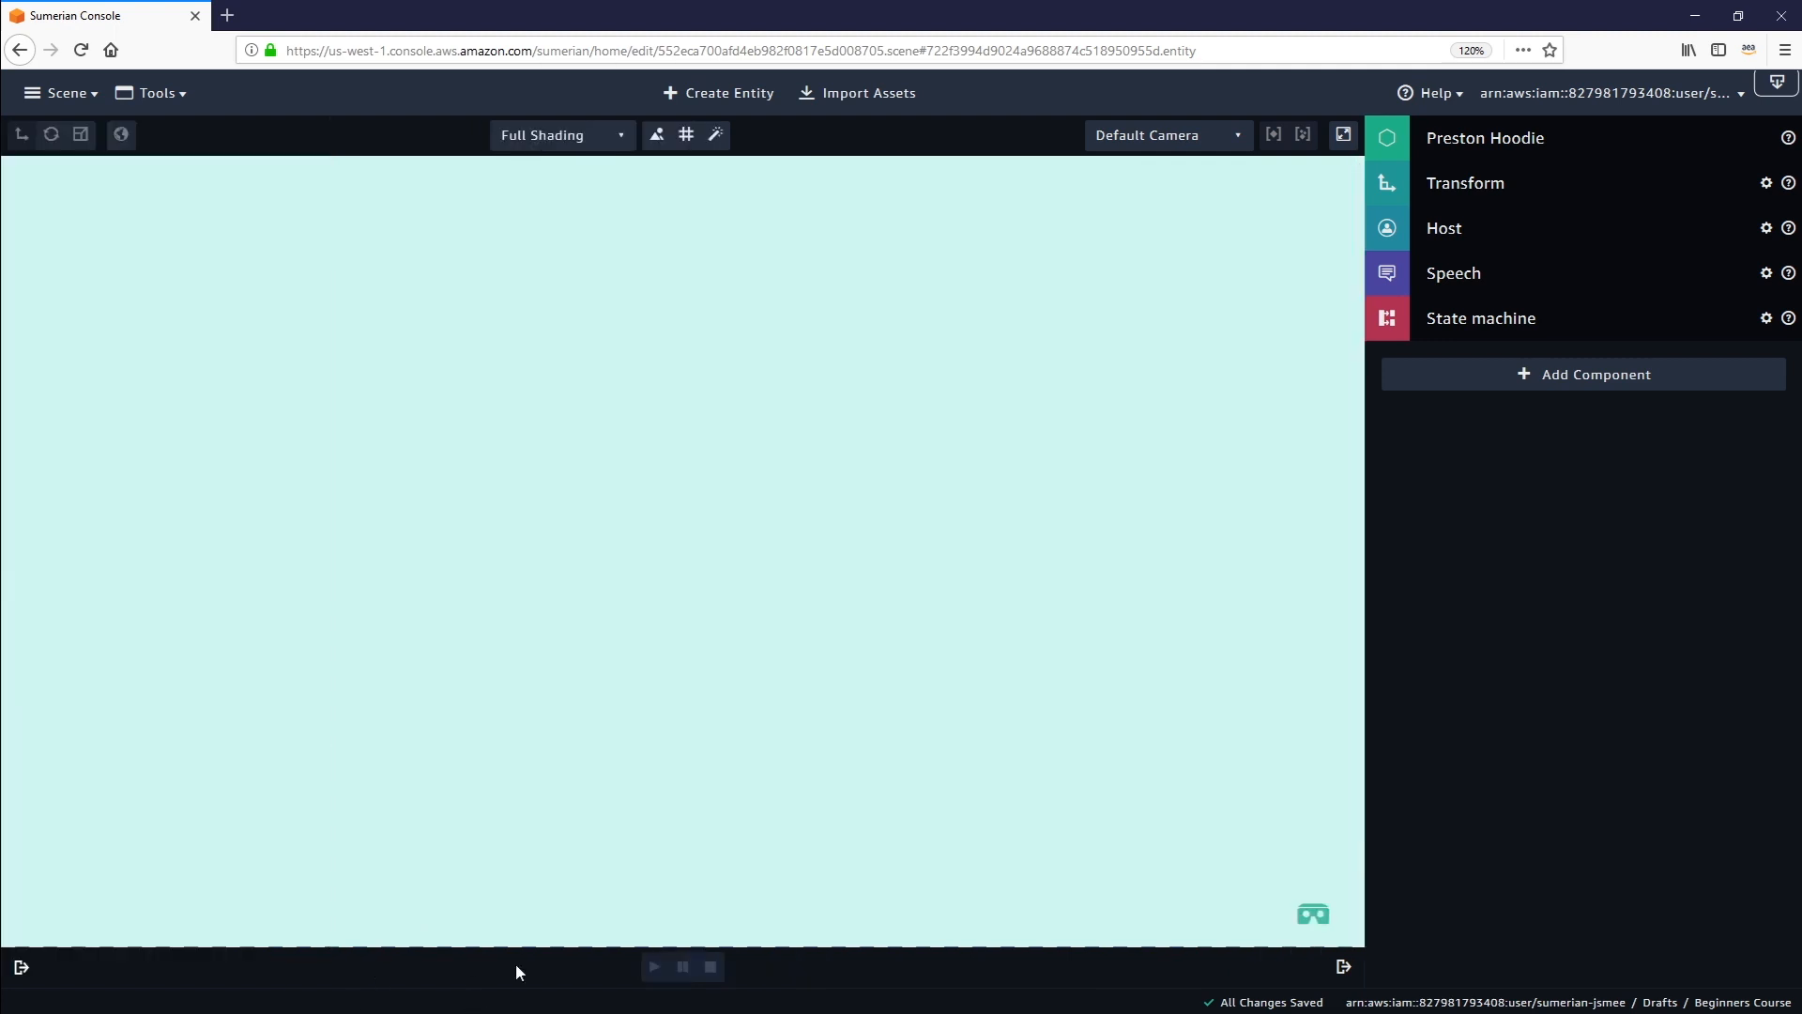
{"action": "left_click", "coordinate": [1344, 968]}
{"action": "left_click", "coordinate": [1782, 140]}
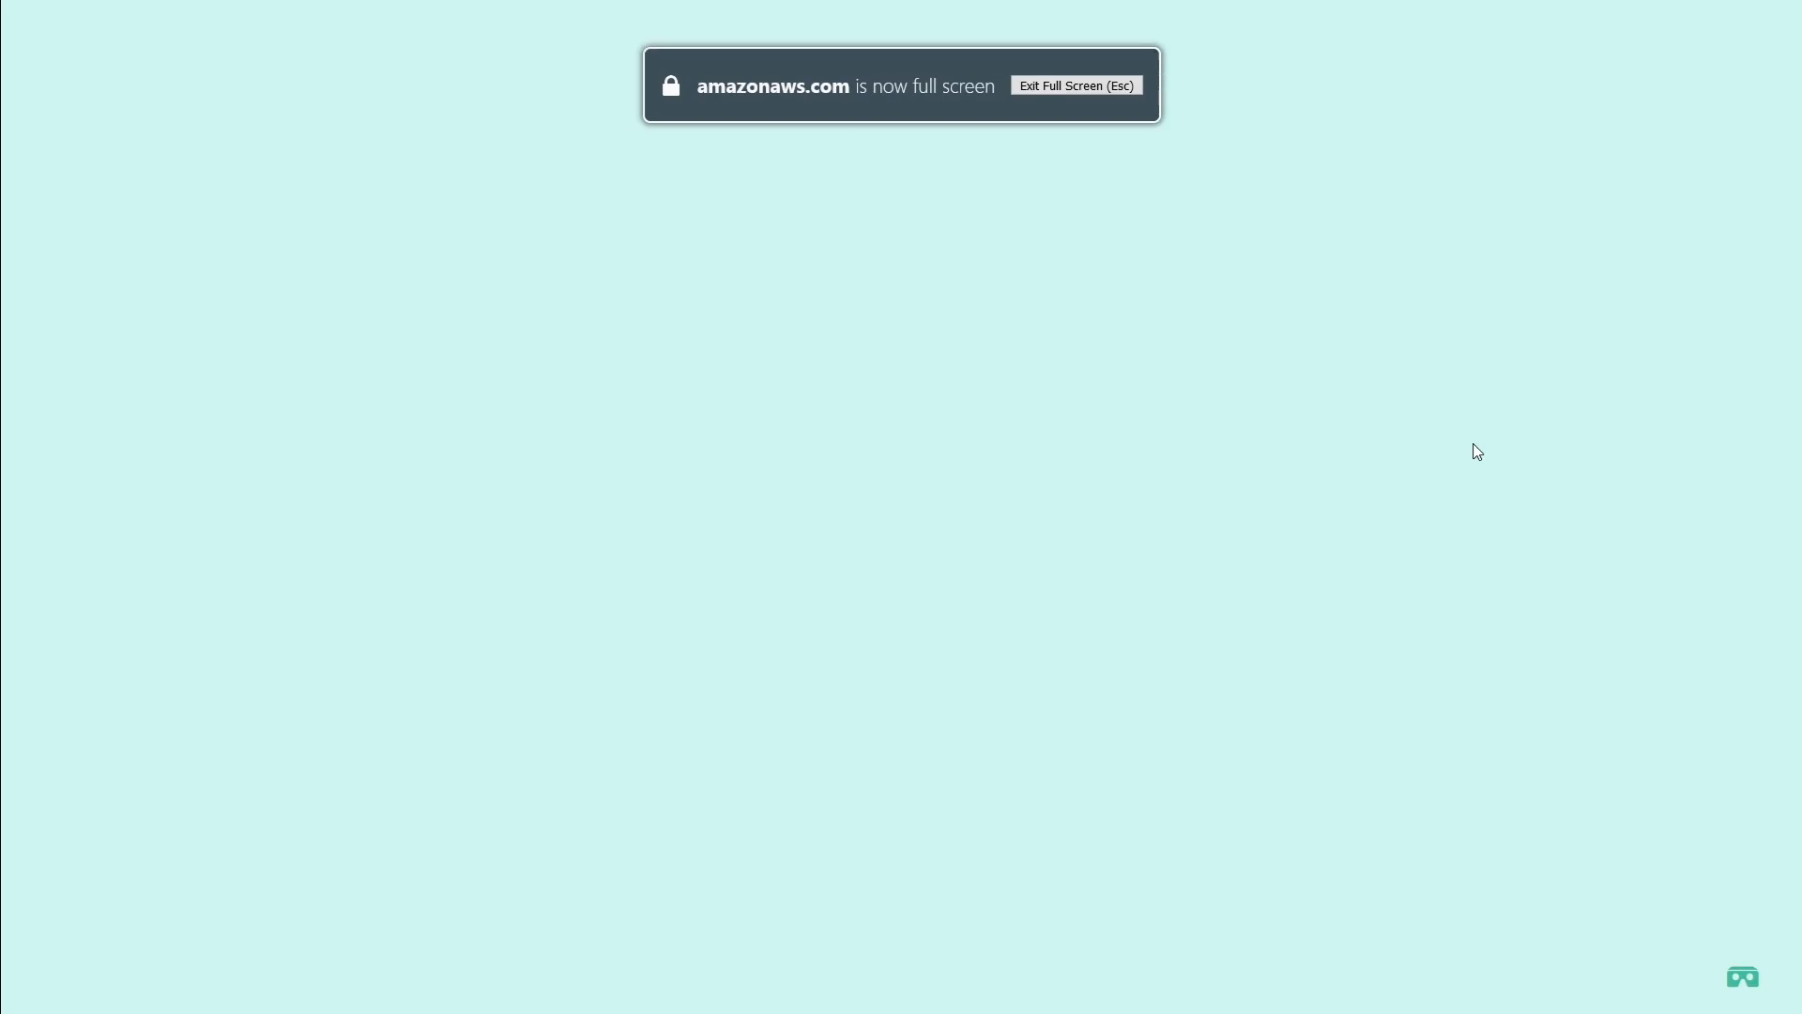